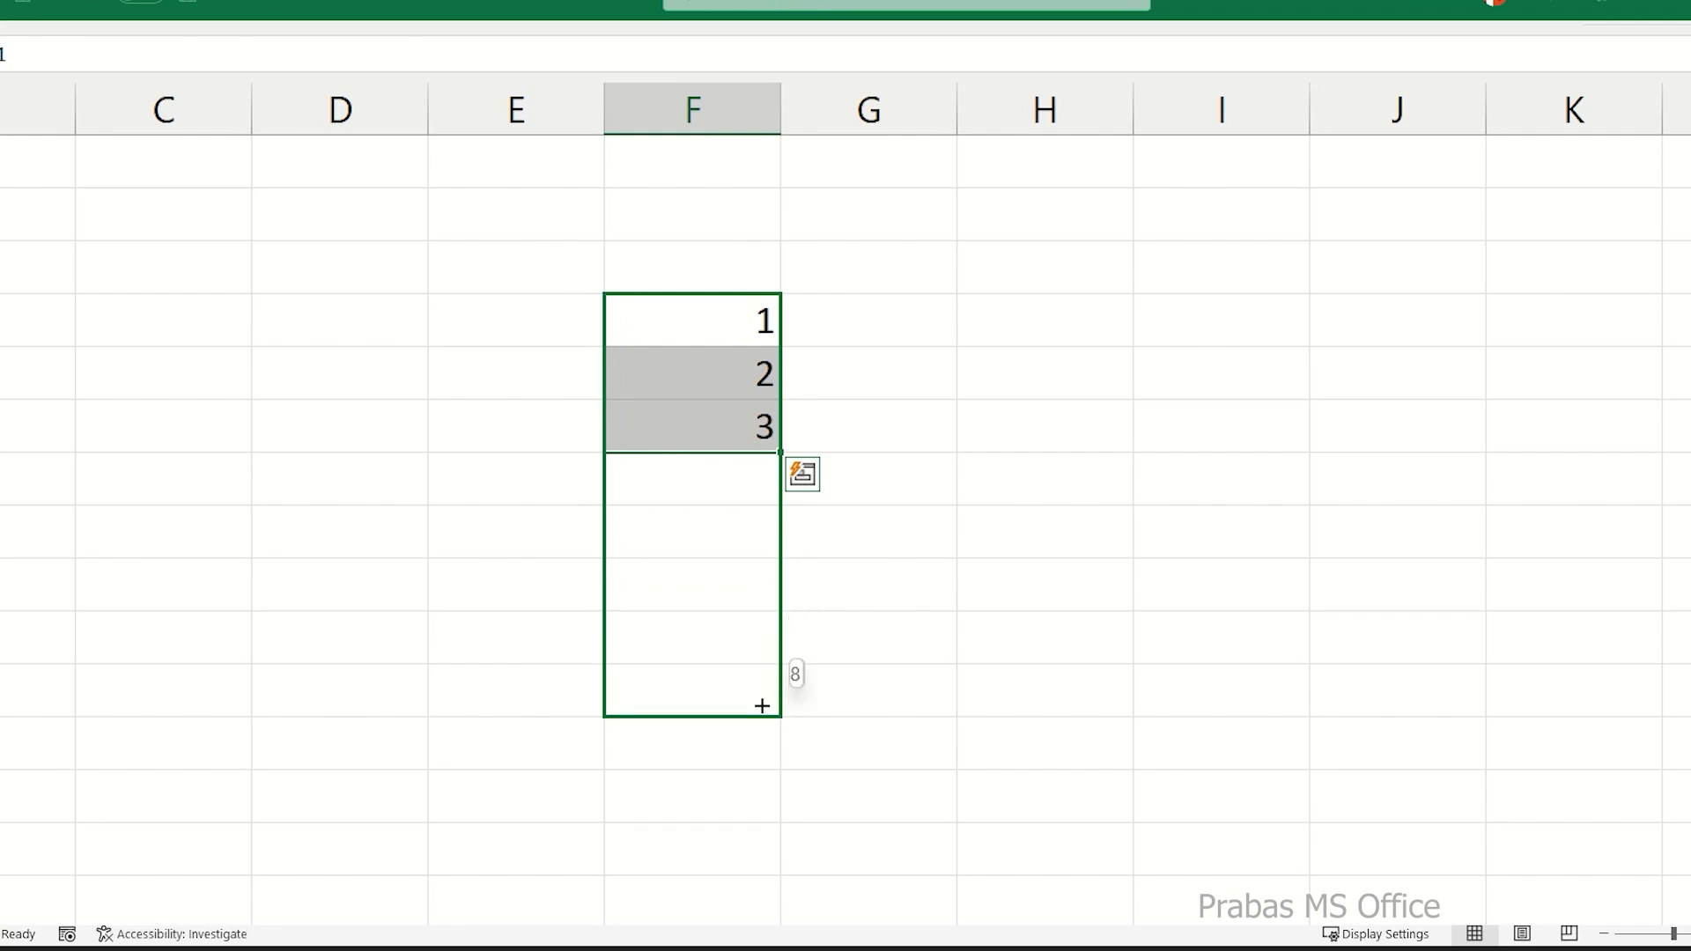
Extend the 1, 2, 3 series in column F down to 8 and select the filled numbers.
left_click_drag(699, 484, 695, 695)
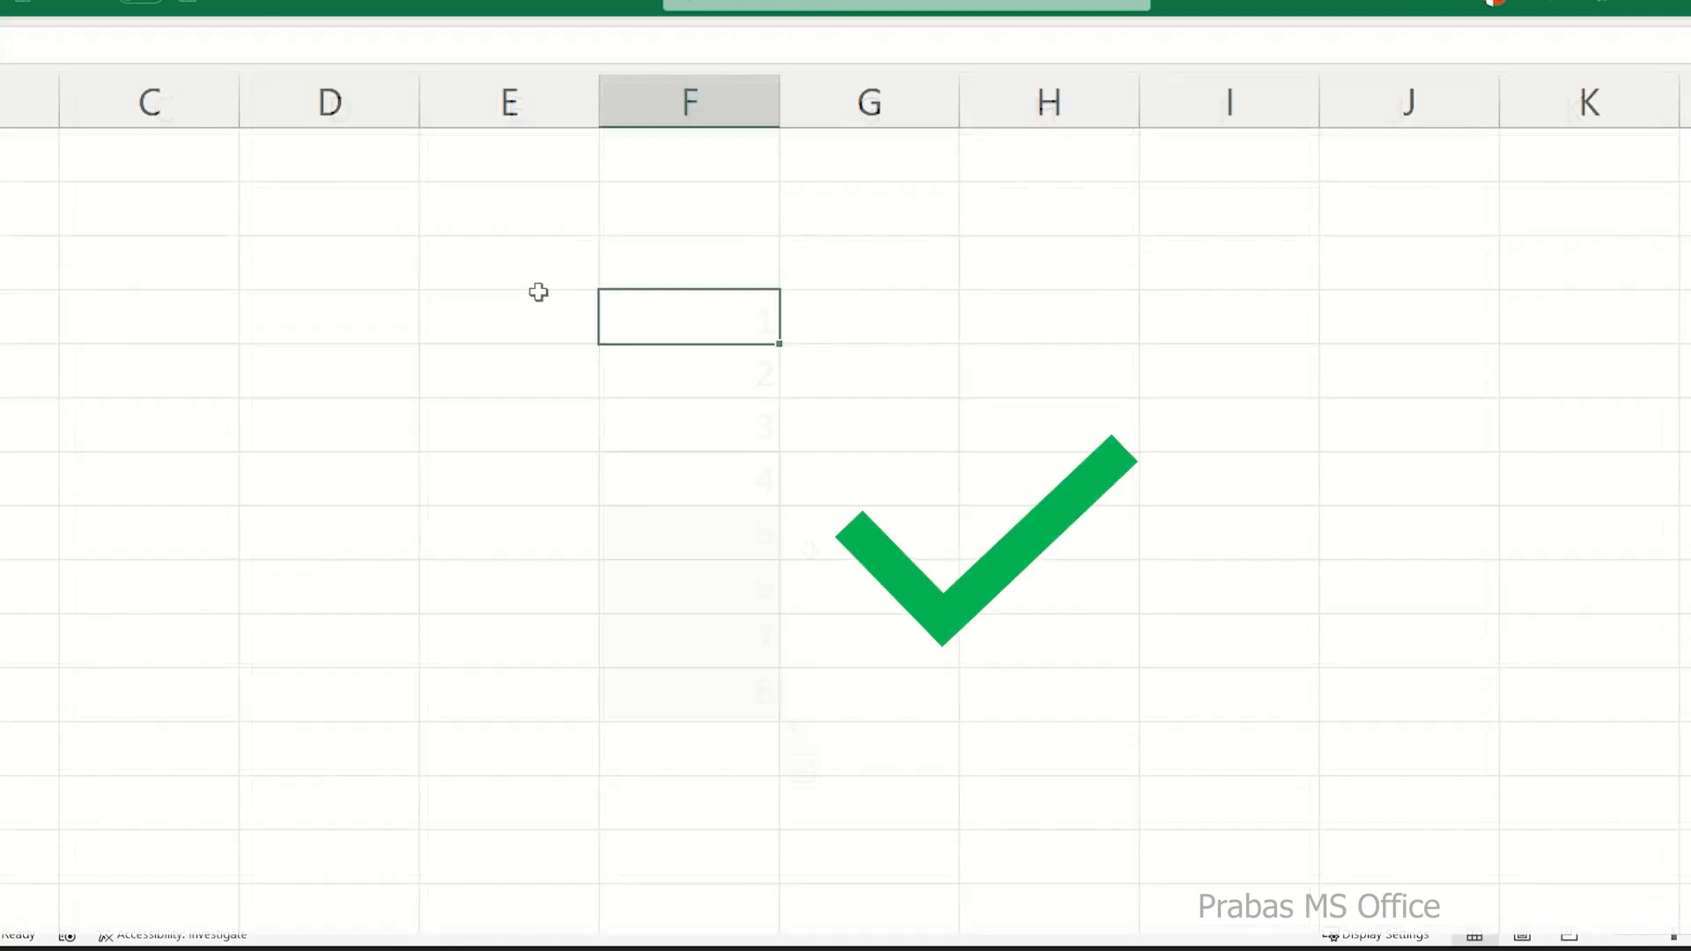
Enter the letters a, b and c in three consecutive cells of column E.
left_click(566, 272)
type("a")
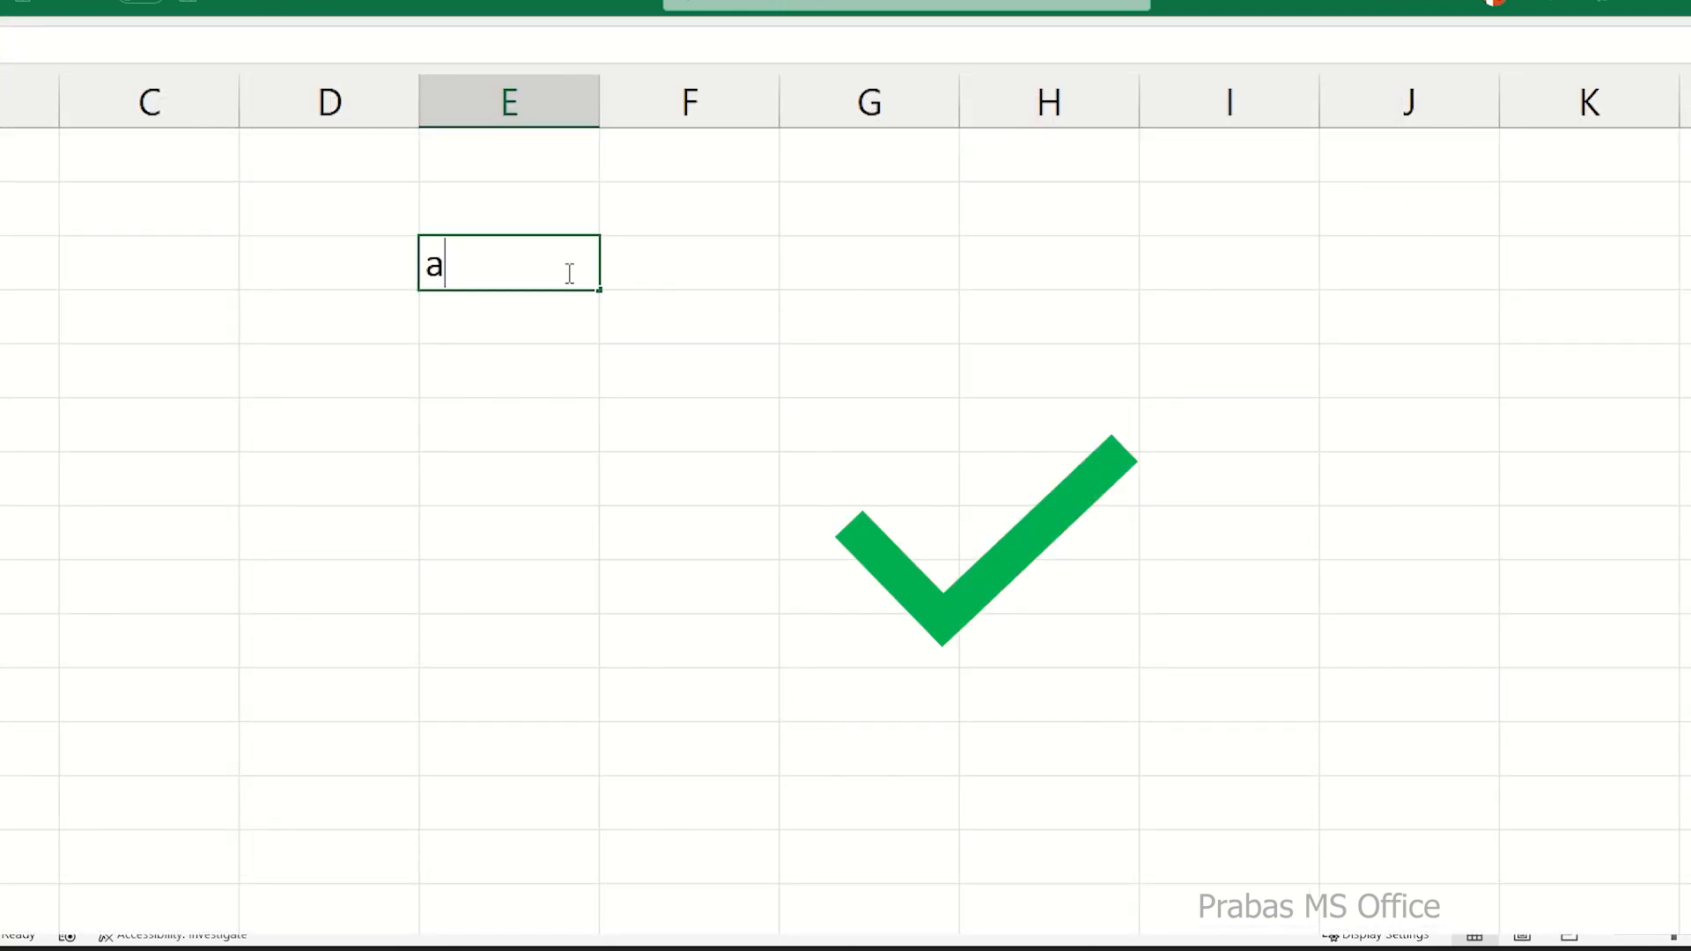
key("Return")
type("b")
key("Return")
type("c")
key("Return")
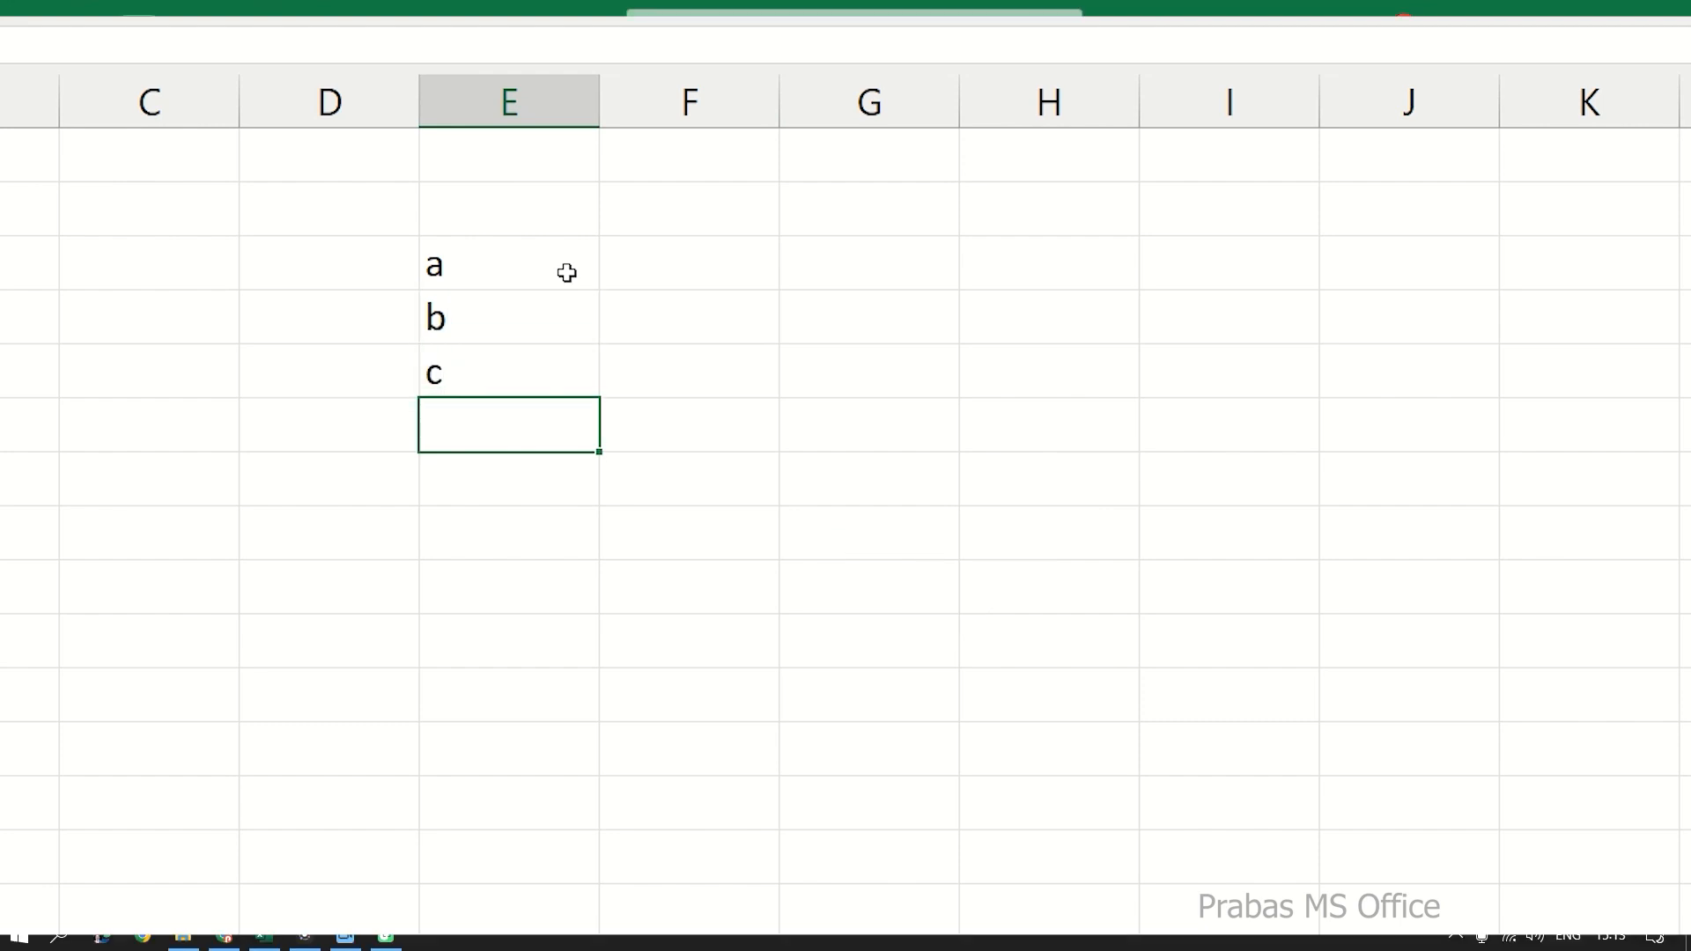
Fill the a, b, c entries down five more cells in column E and colour the filled letters red.
left_click_drag(470, 272, 556, 686)
left_click_drag(479, 429, 479, 631)
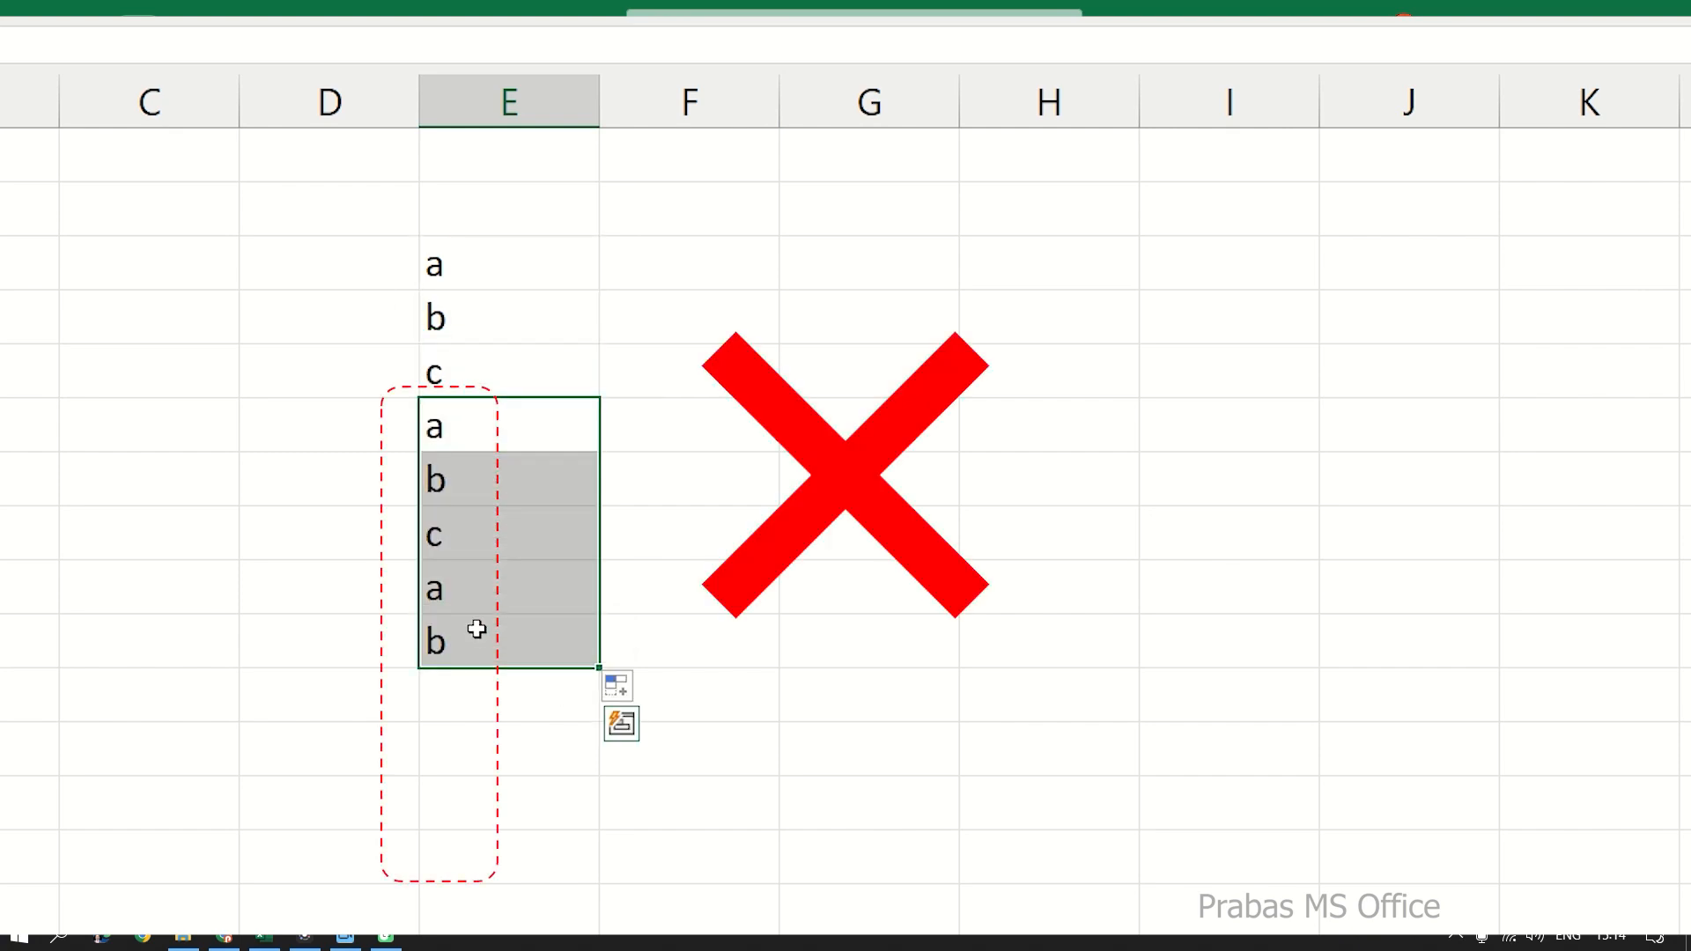
left_click(176, 17)
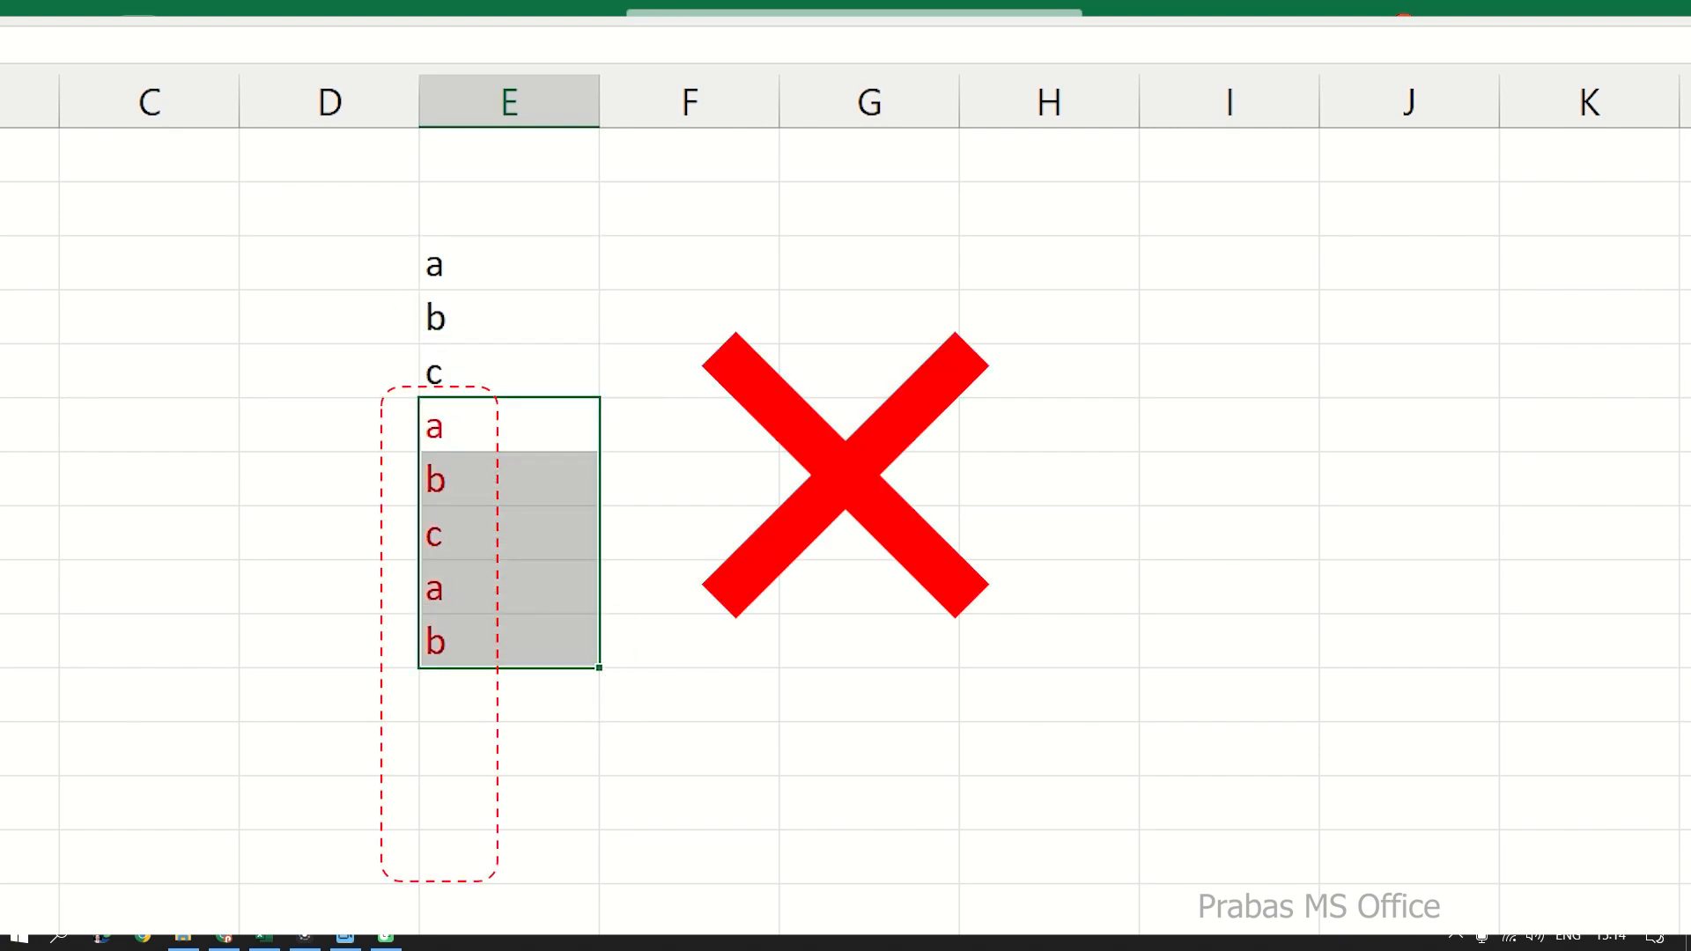
right_click(478, 447)
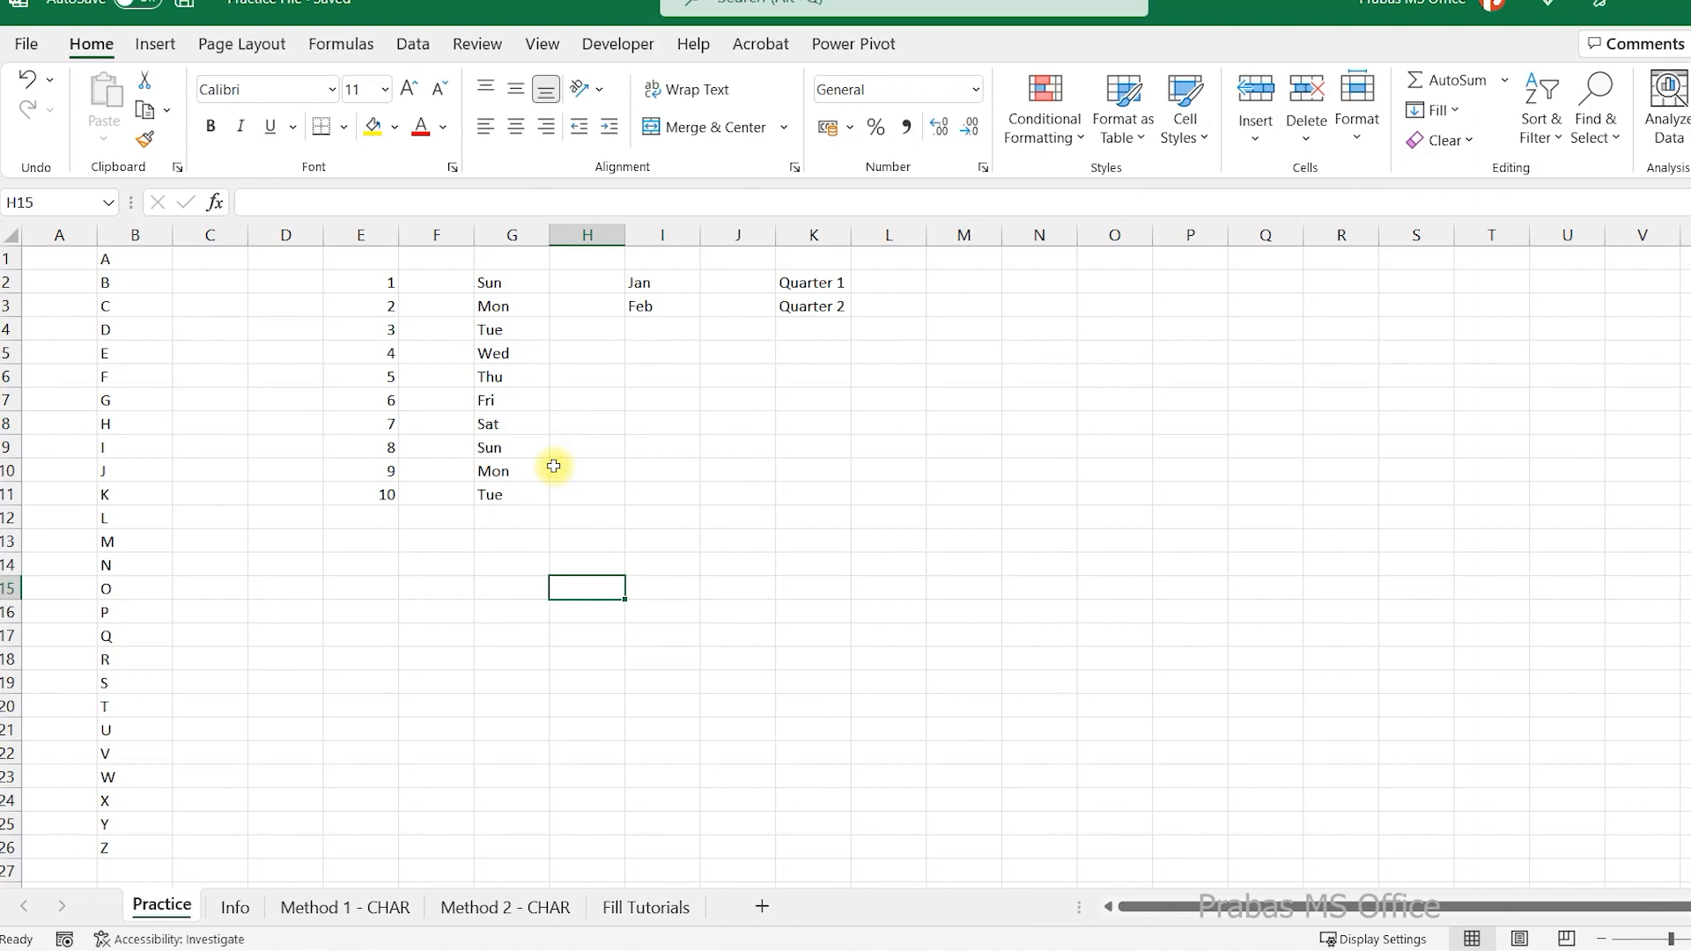
Fill the number series from E2:E3 and the weekday series from G2:G3 down to row 11.
left_click_drag(366, 283, 429, 534)
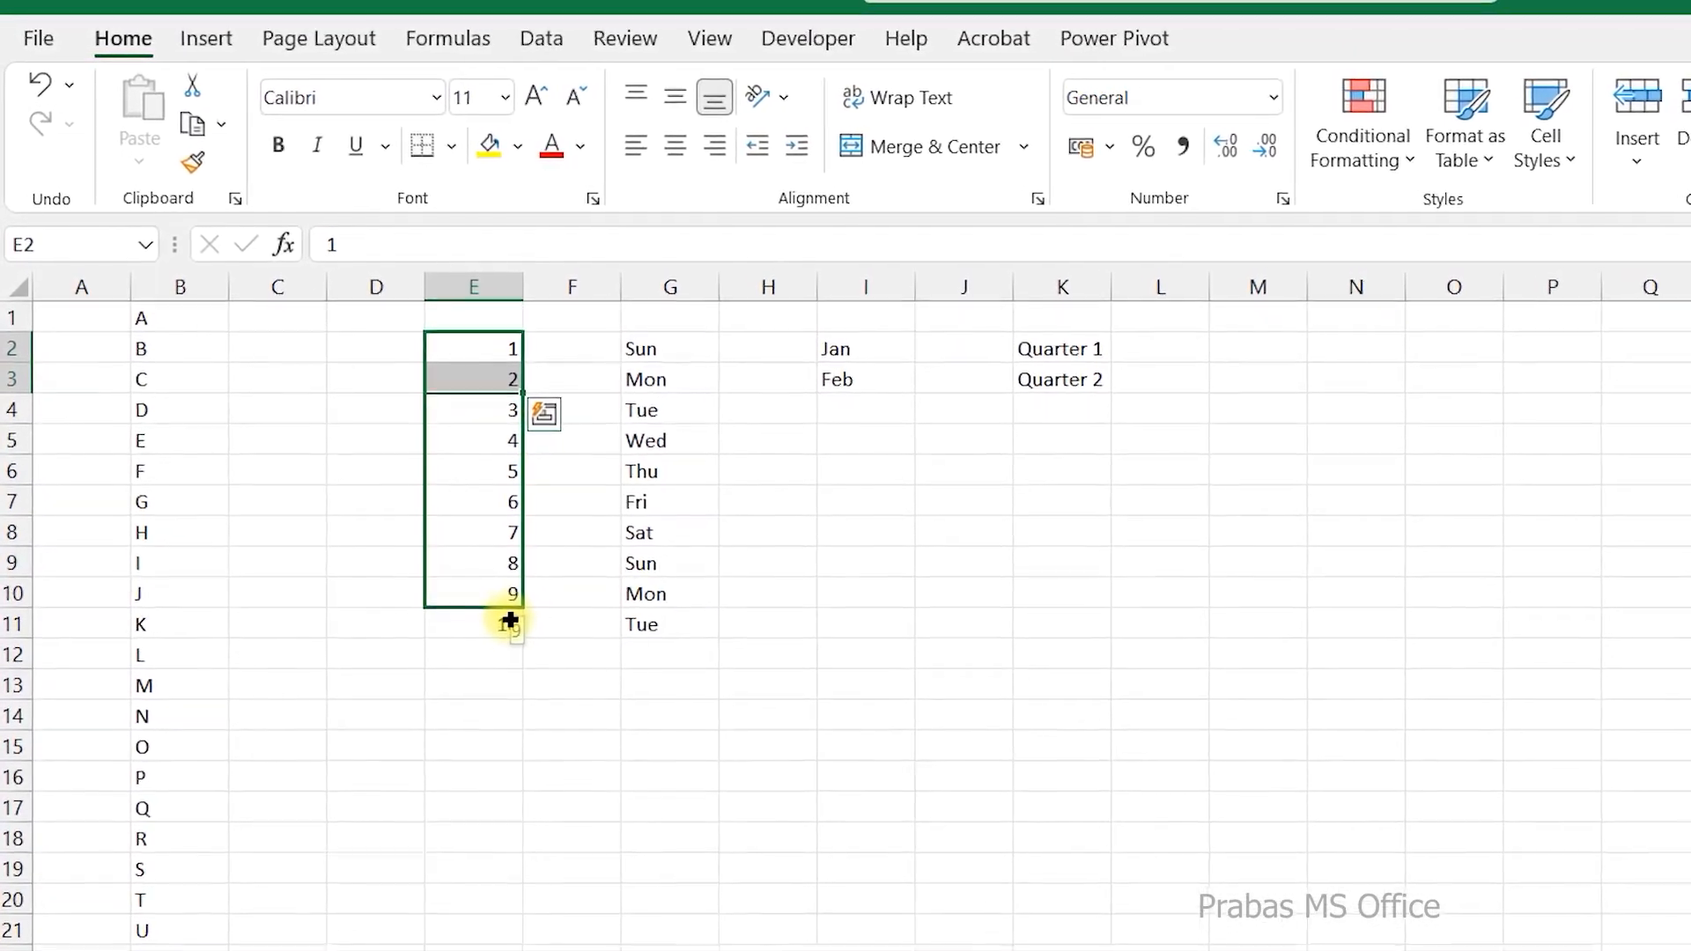
left_click_drag(510, 621, 513, 624)
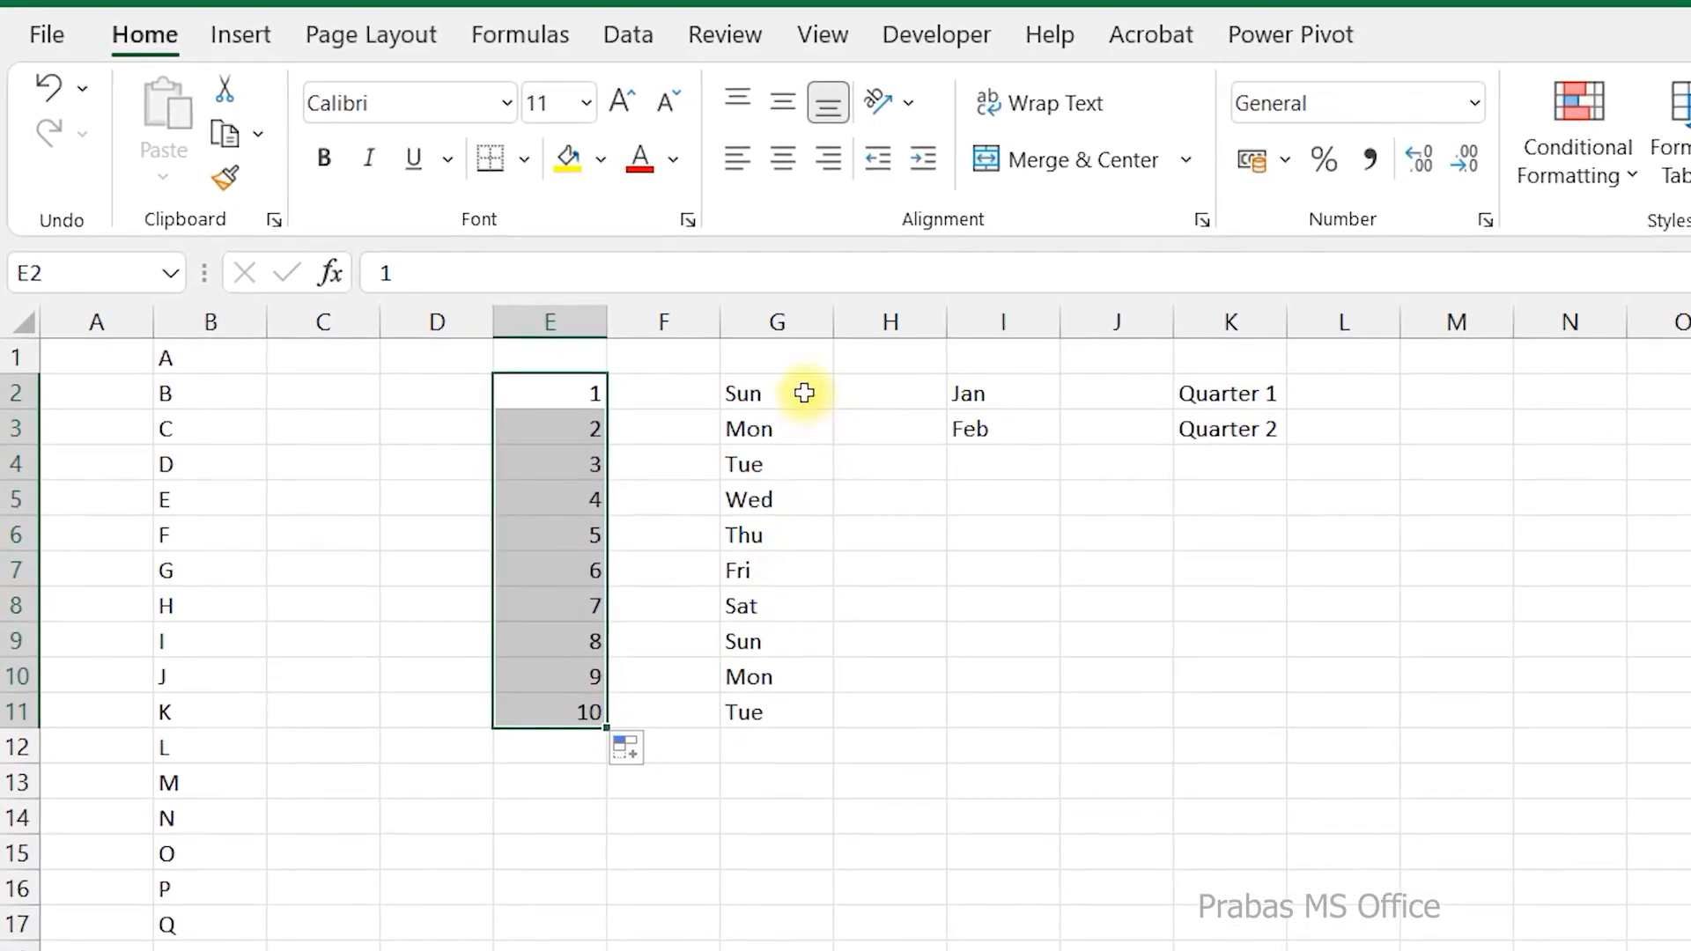
left_click_drag(804, 393, 827, 577)
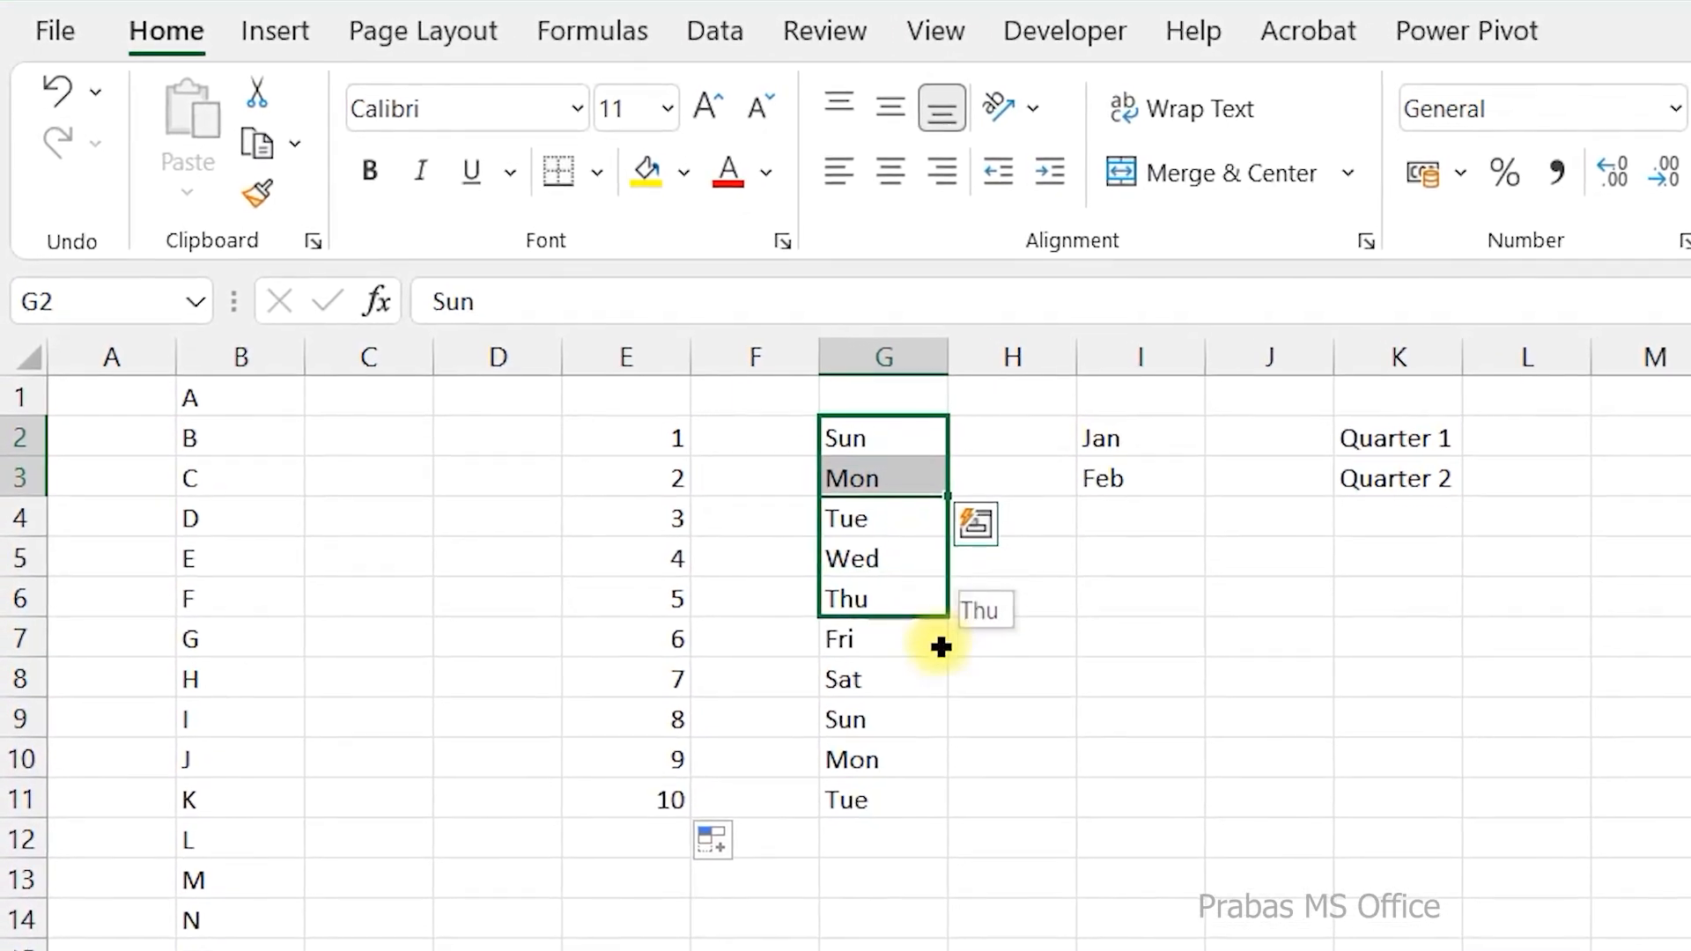
left_click_drag(941, 647, 948, 861)
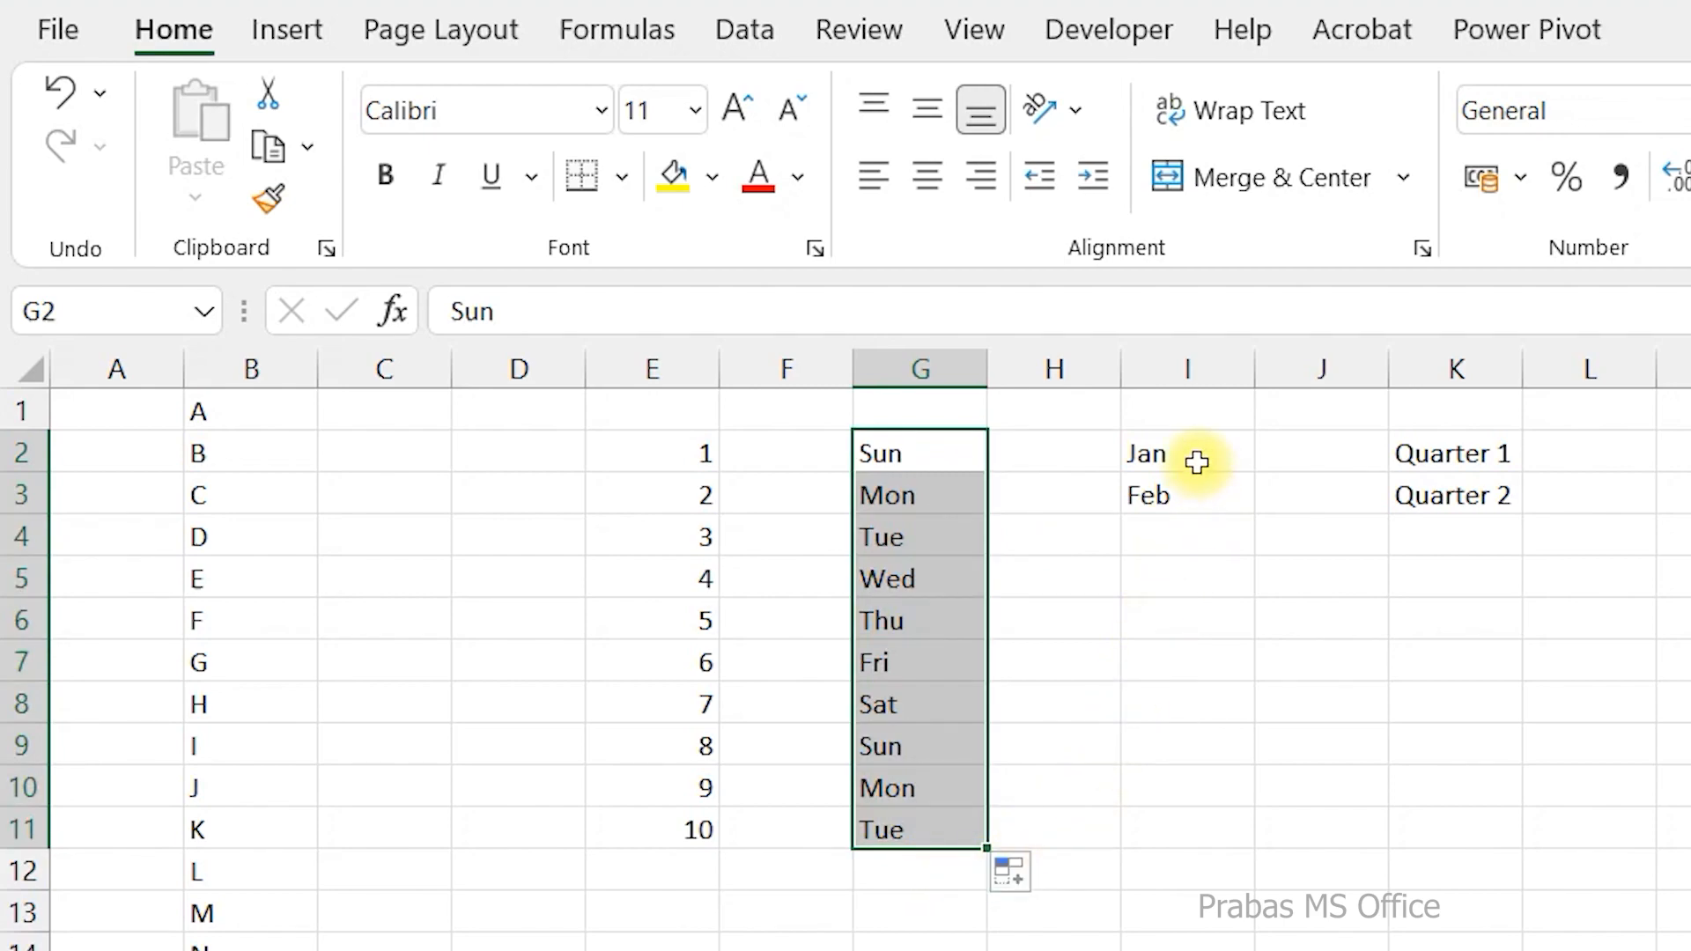
left_click(1246, 456)
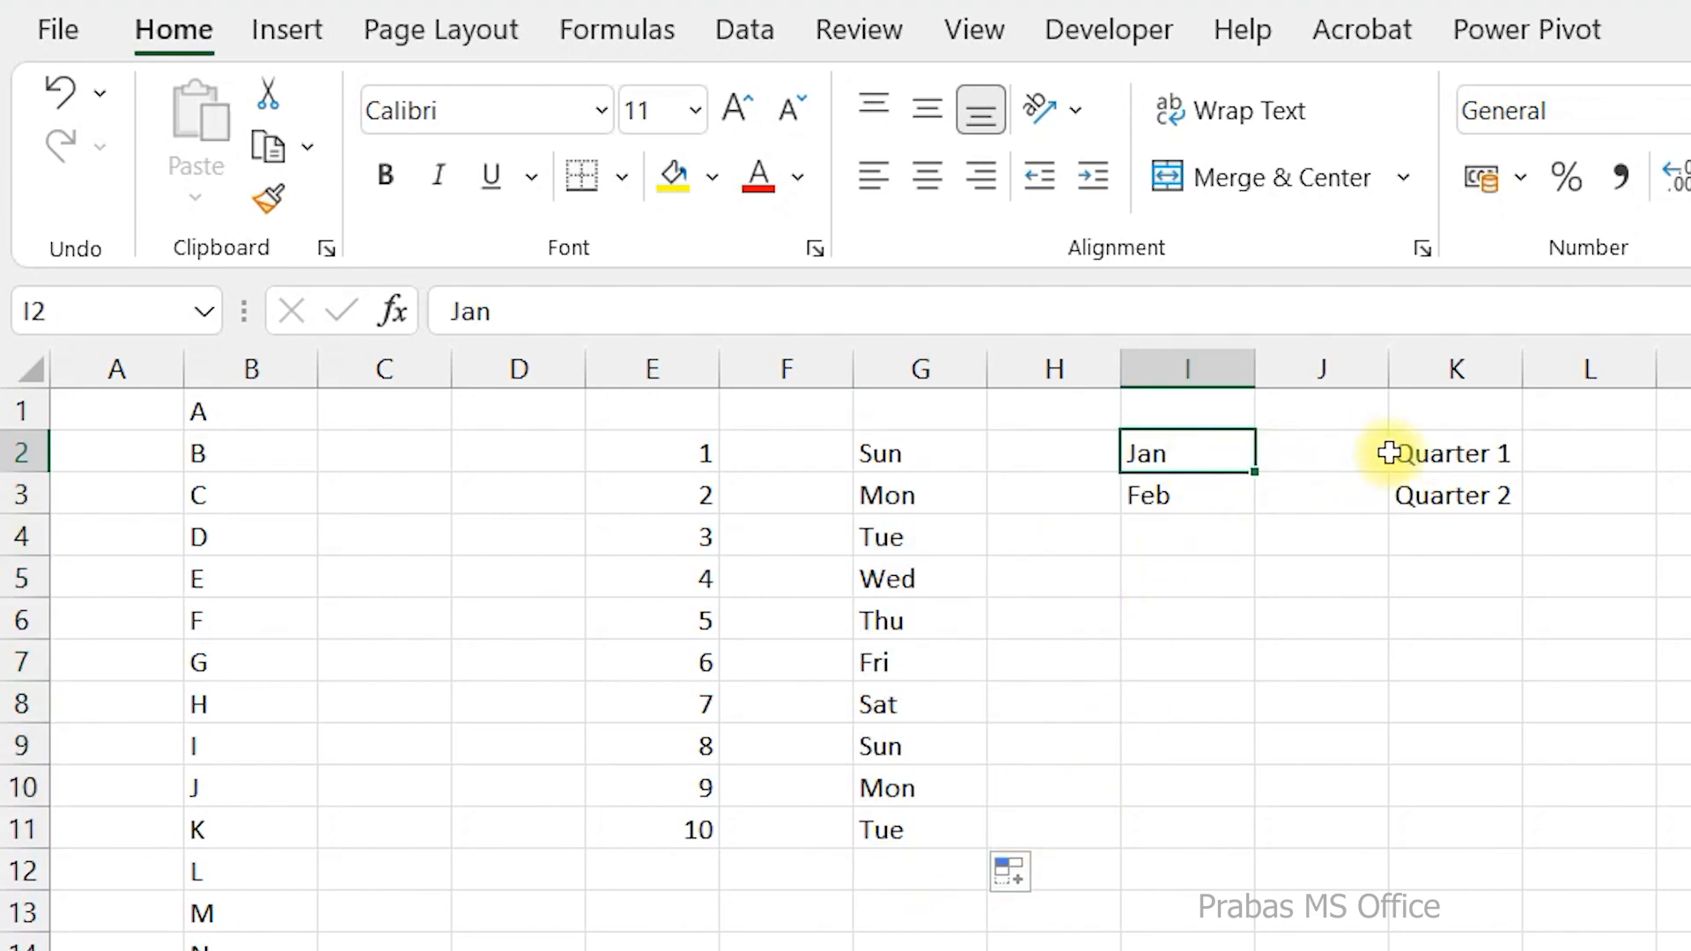
left_click(1445, 455)
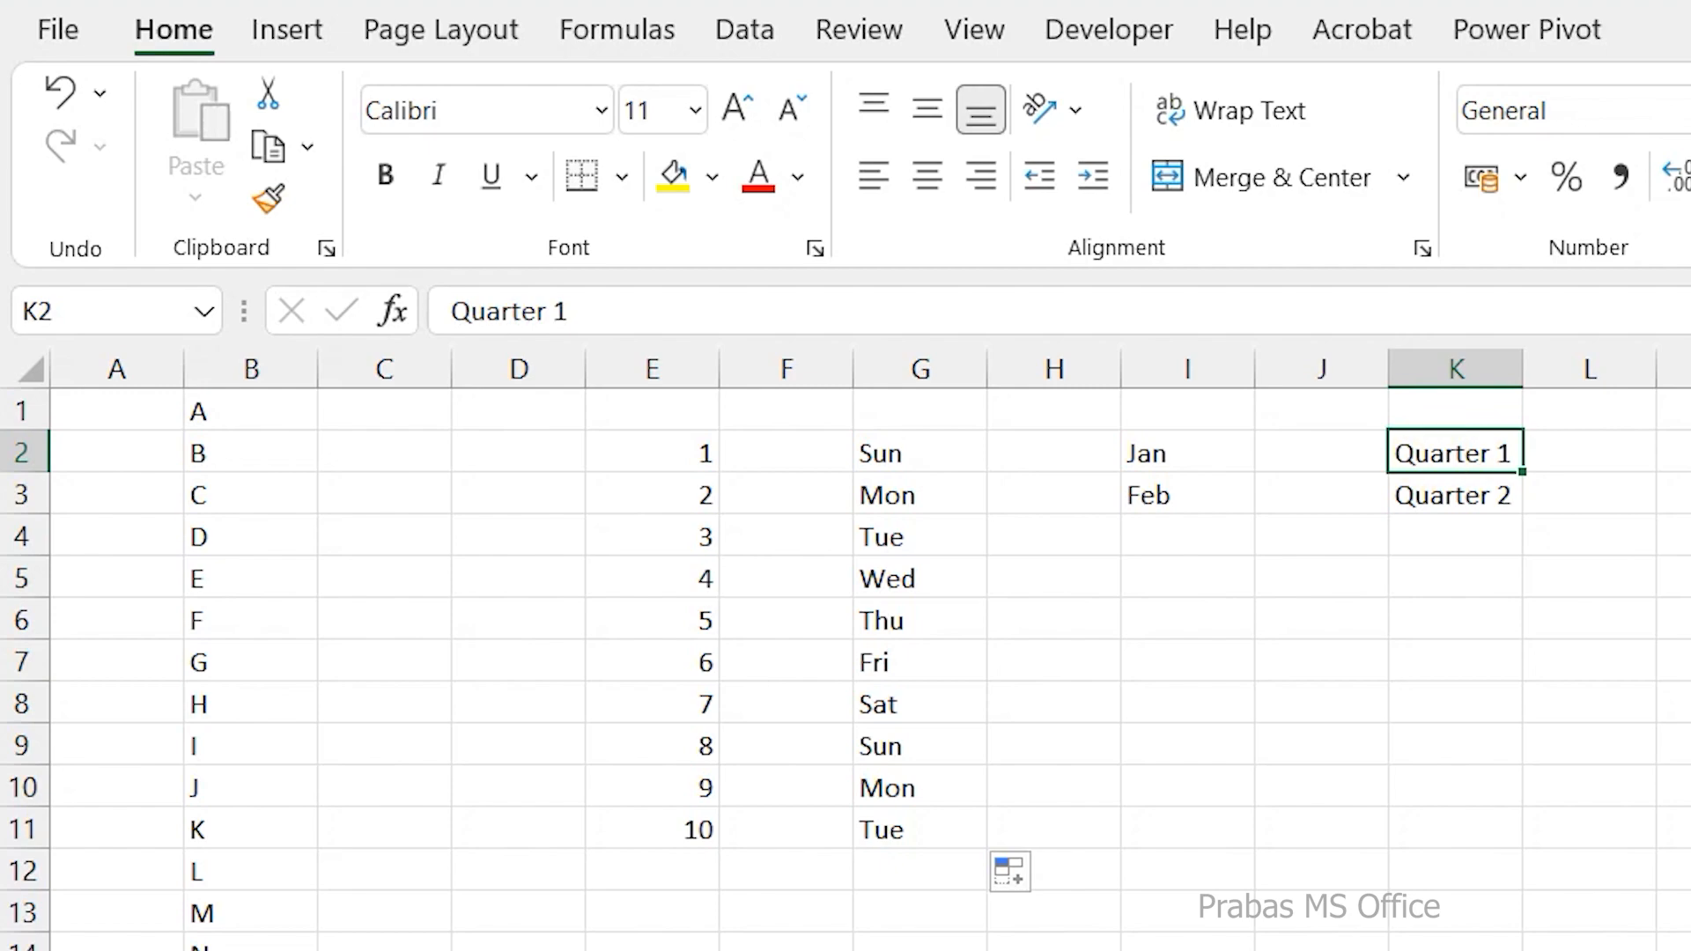
Enter A in M2 and B in M3, and fill both letters down column M to row 17.
left_click(1678, 451)
type("A")
key("Return")
type("B")
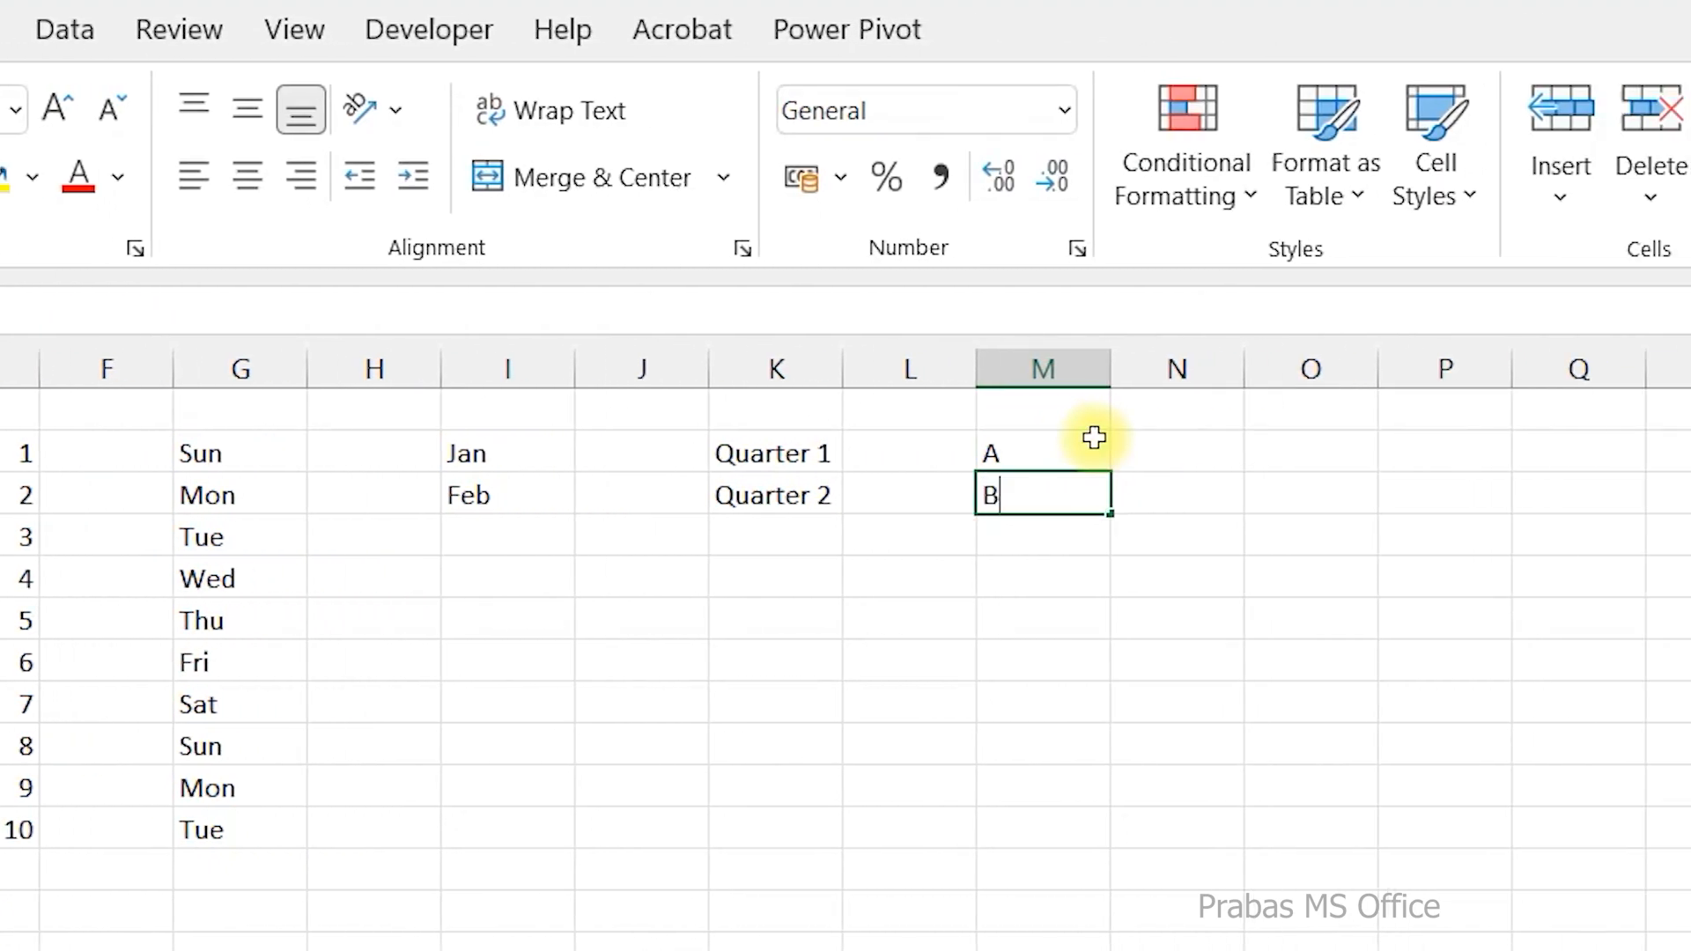
key("Return")
left_click_drag(1082, 451, 1112, 950)
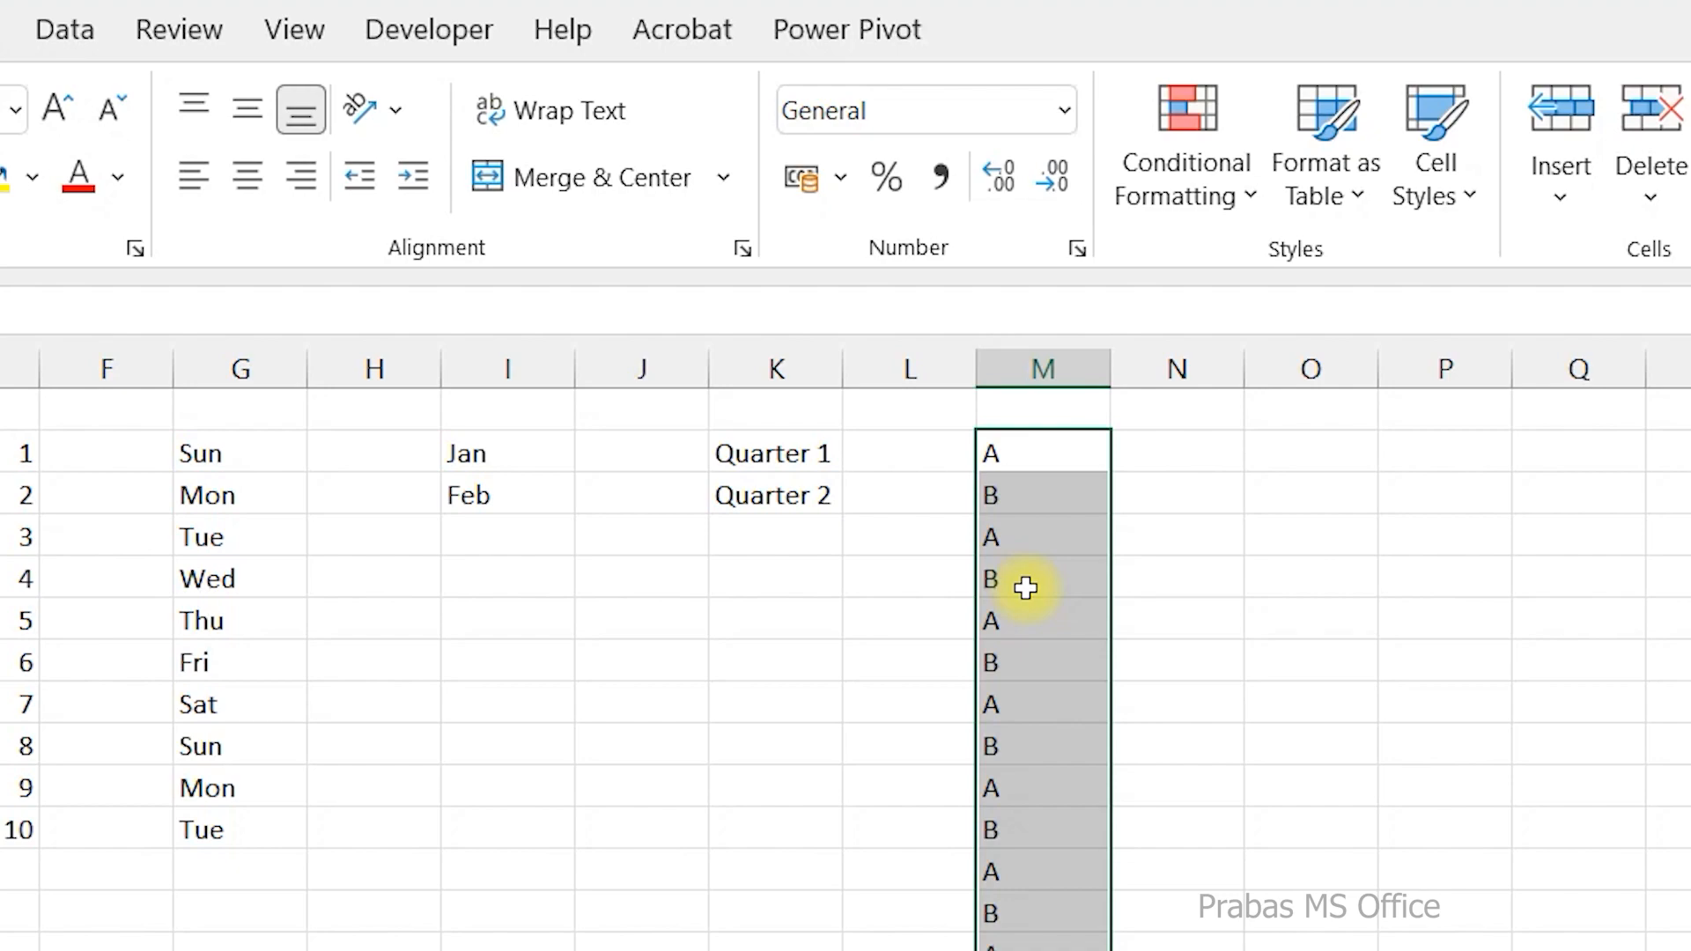
left_click(1261, 465)
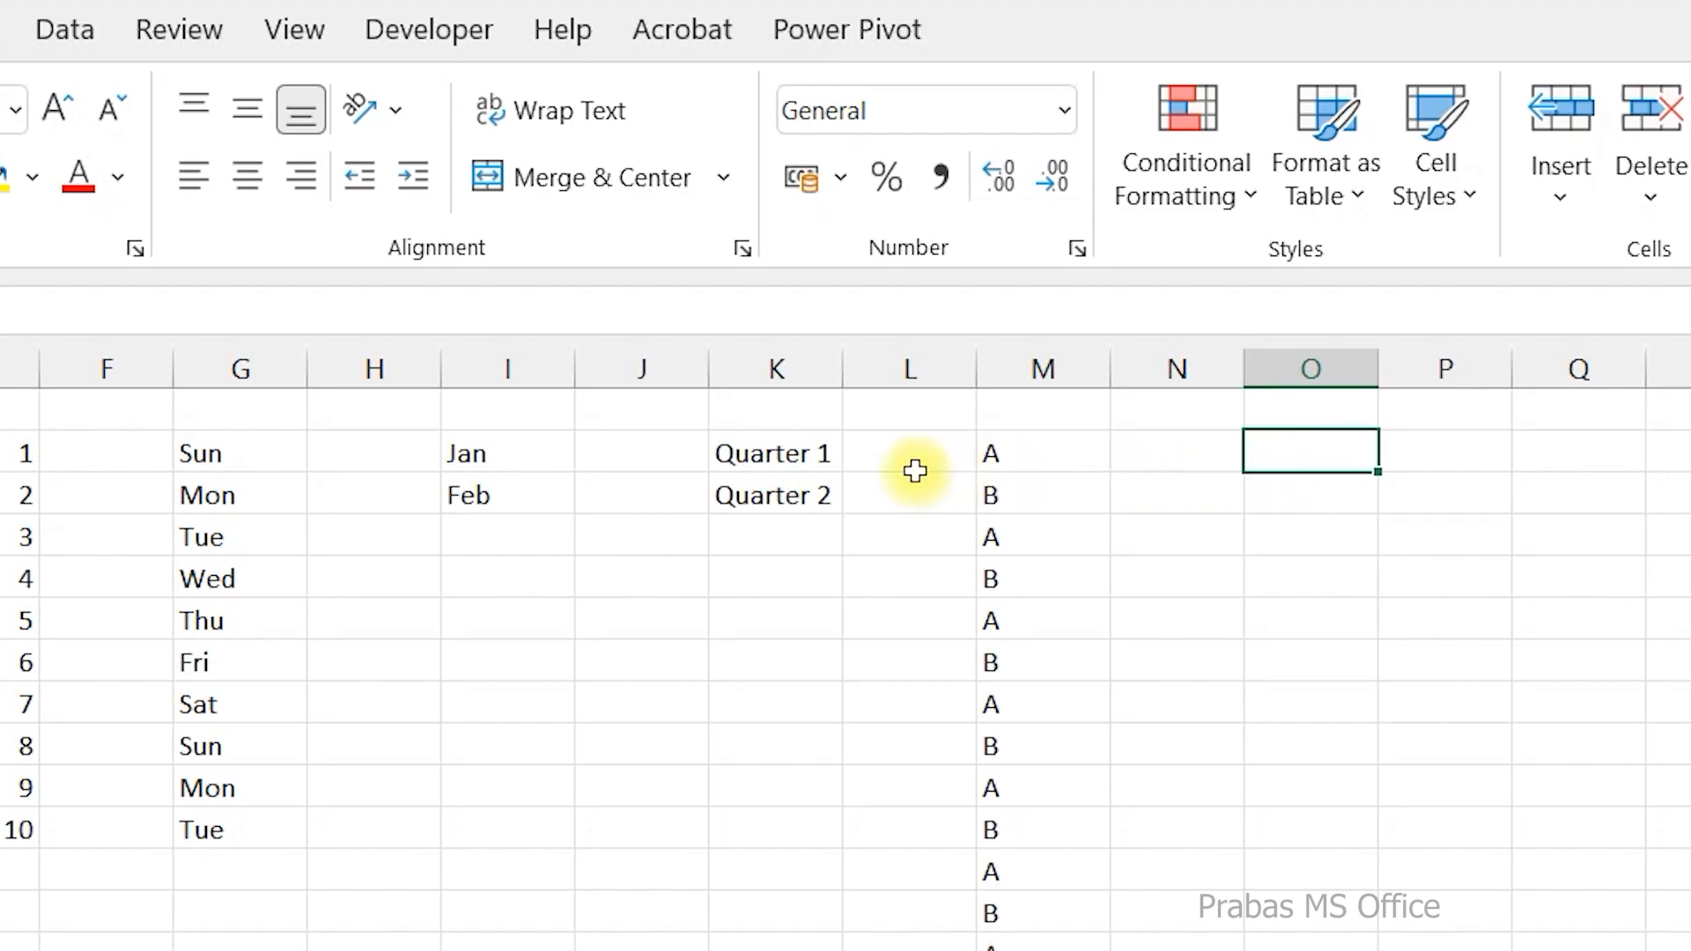
left_click(239, 463)
left_click(525, 482)
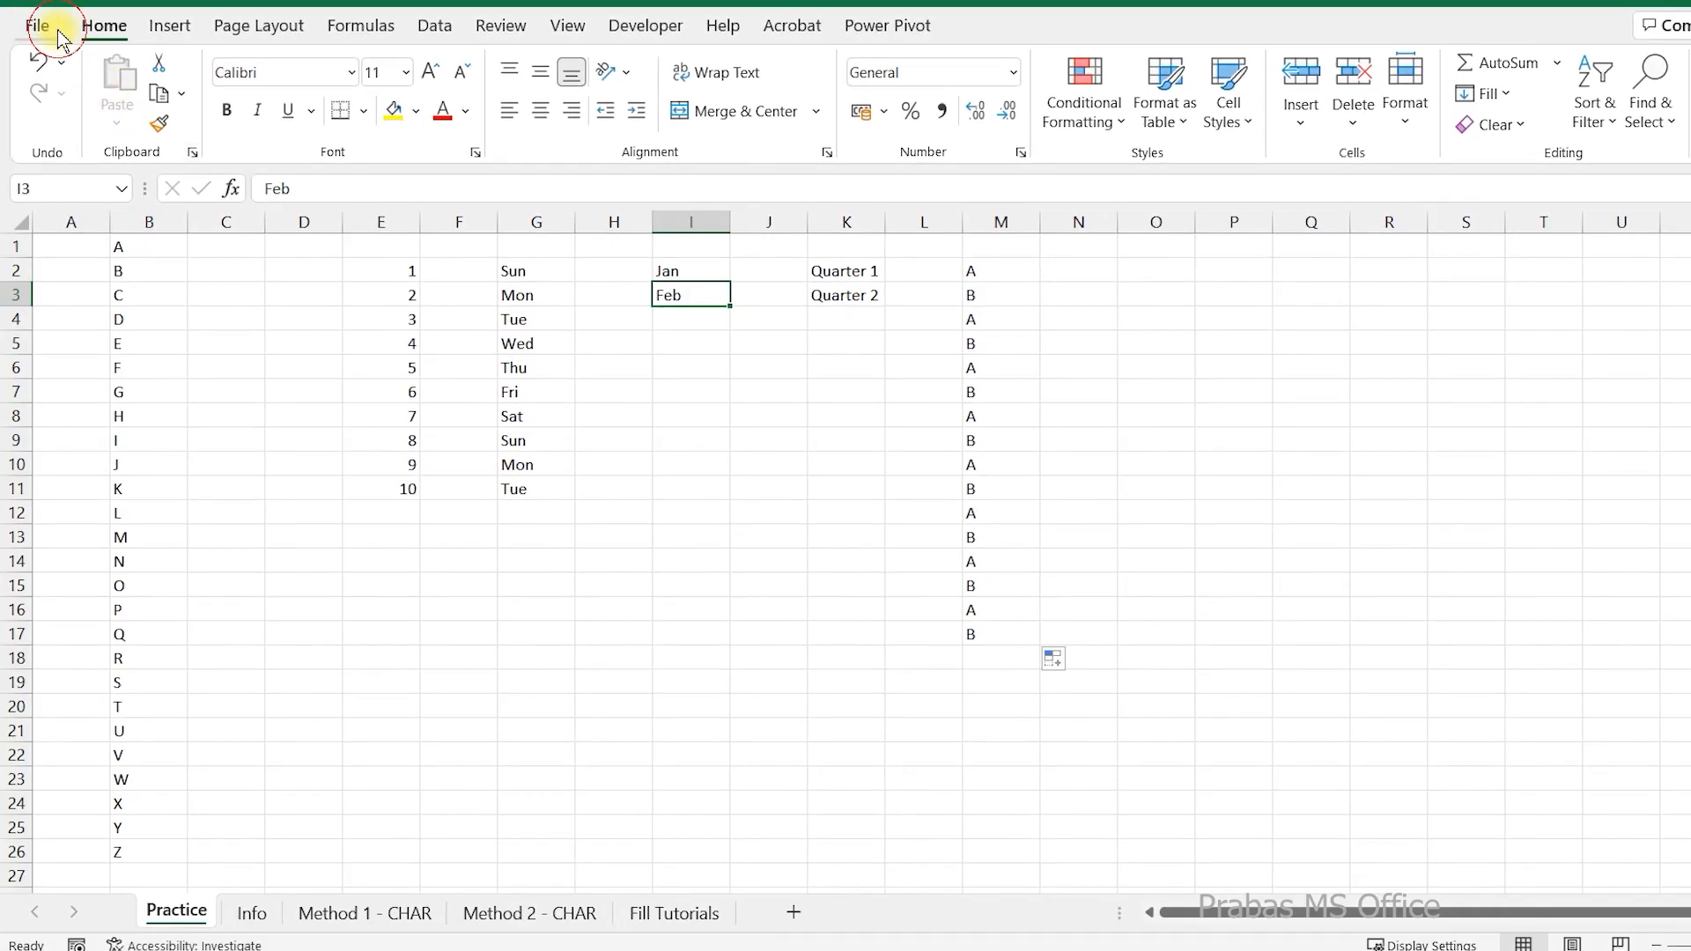
Open the Custom Lists editor for sorts and fill sequences from the advanced program options.
left_click(58, 33)
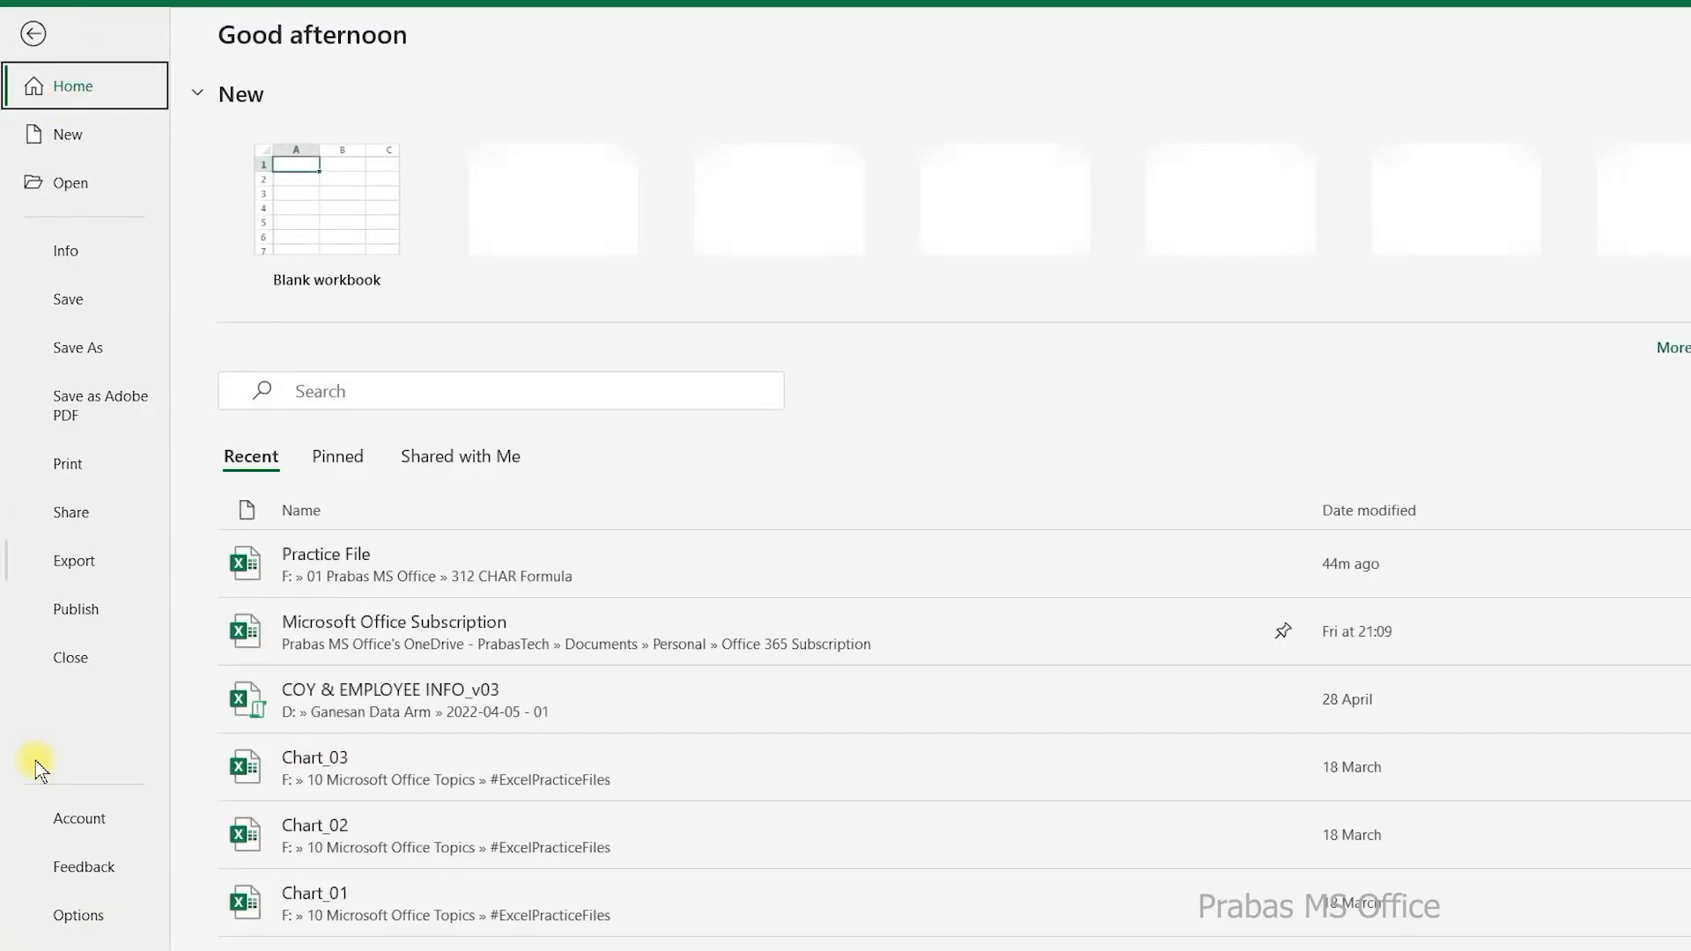
left_click(83, 918)
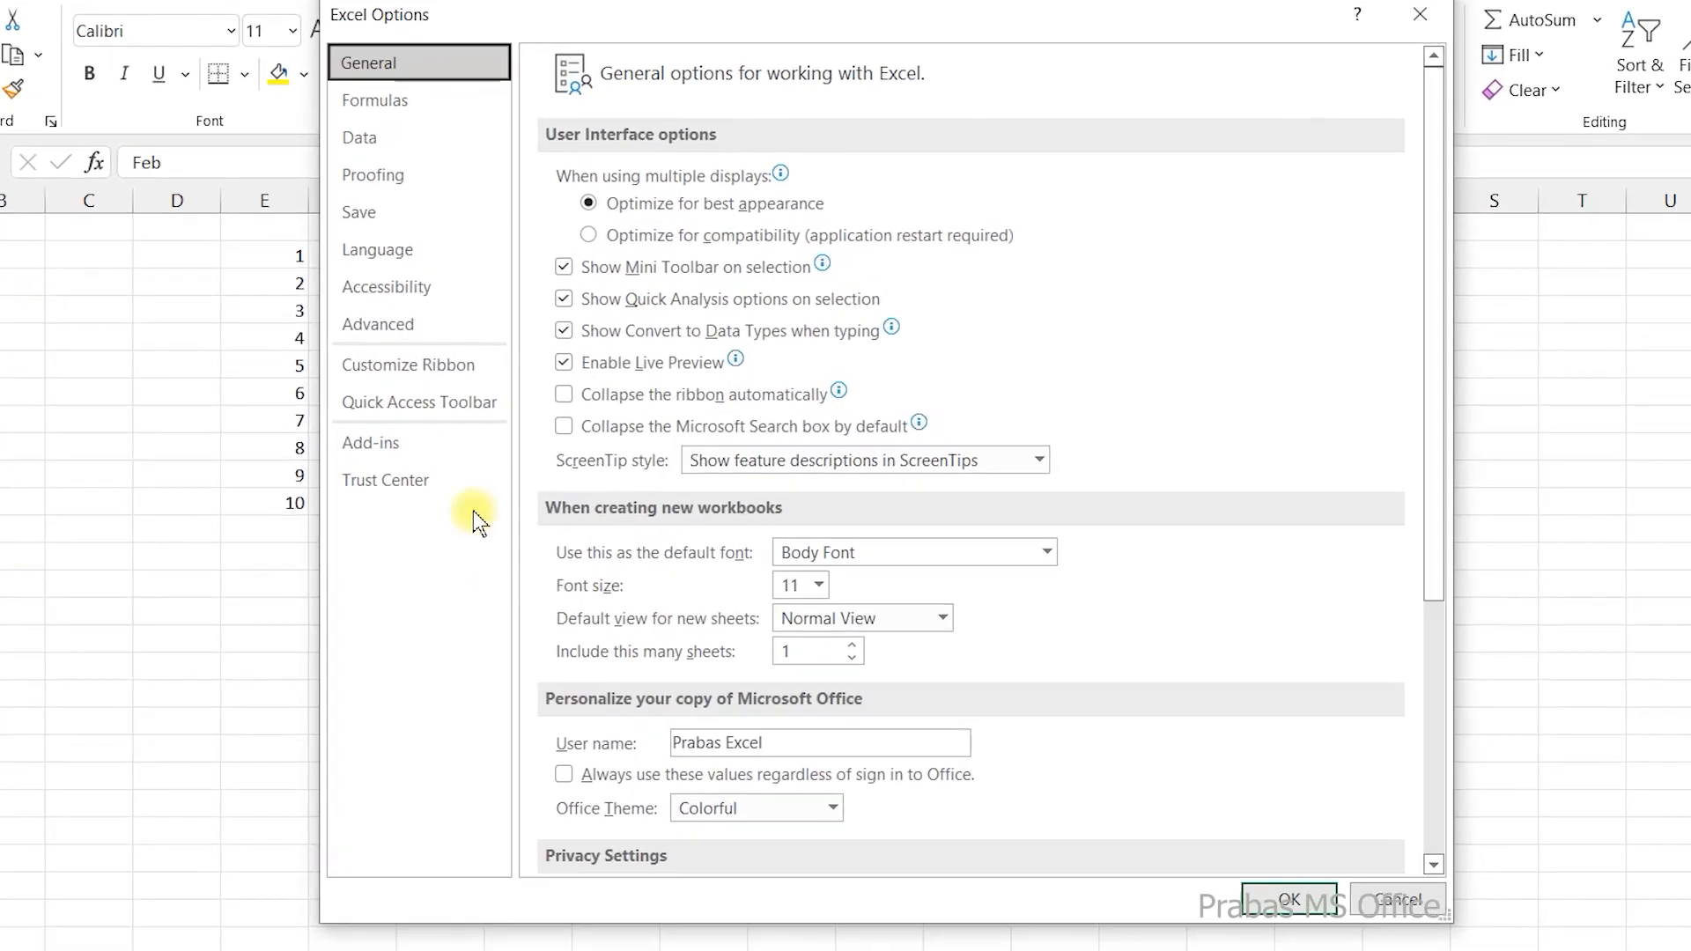
left_click(510, 335)
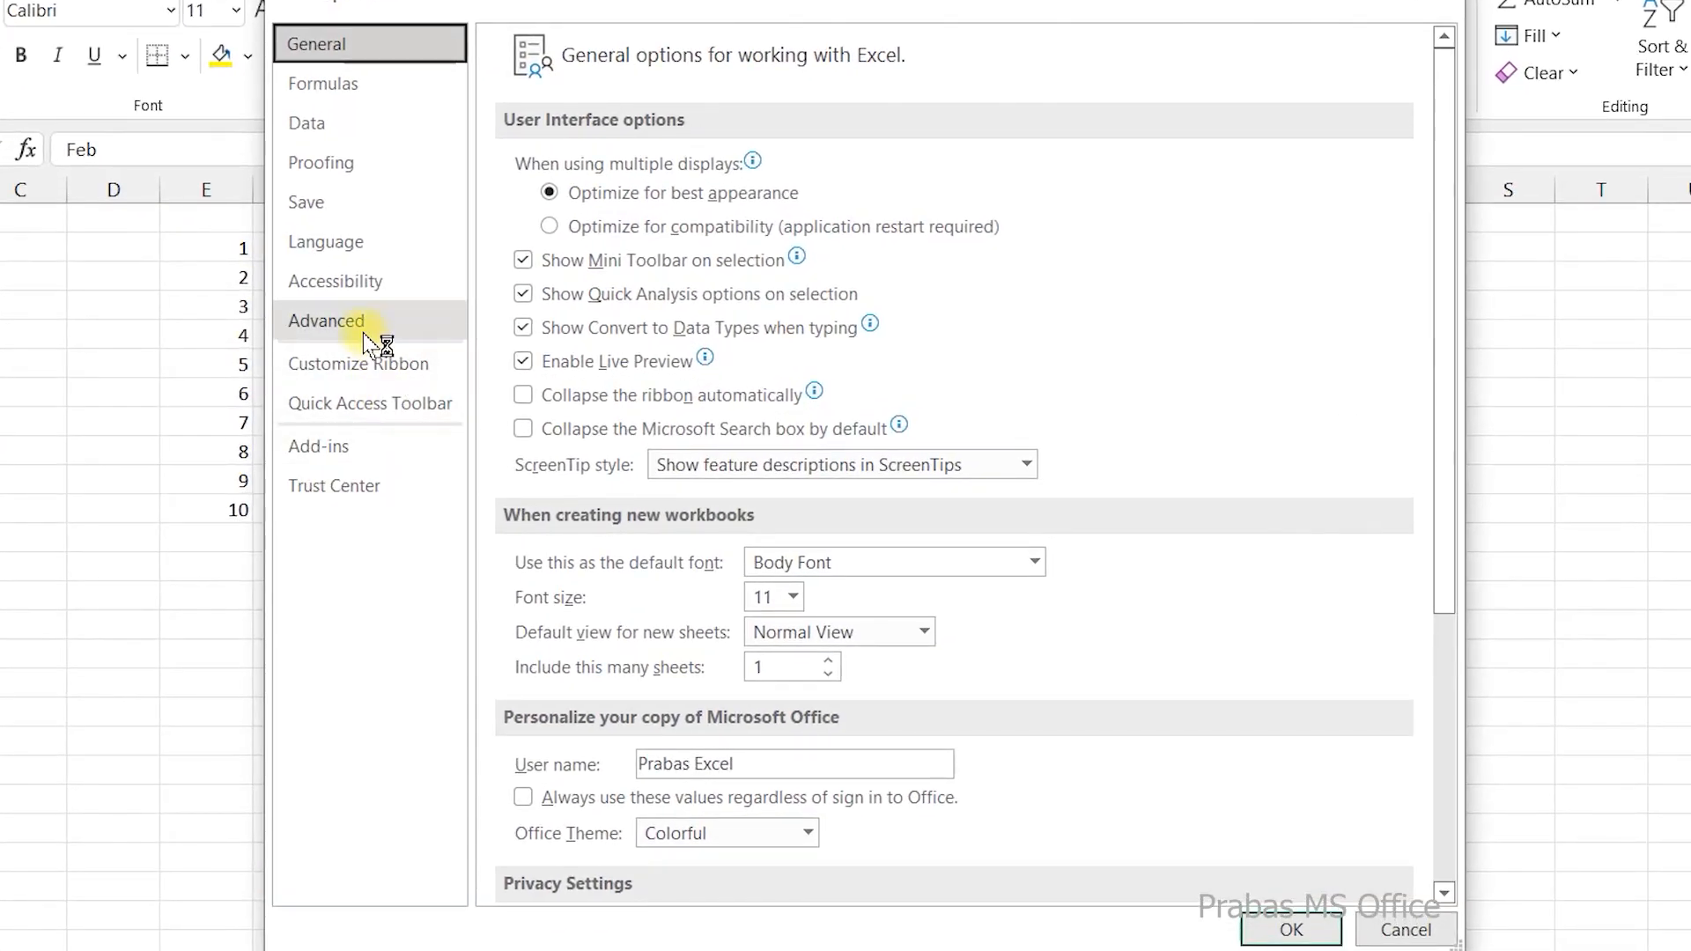
scroll(671, 546, "down", 20)
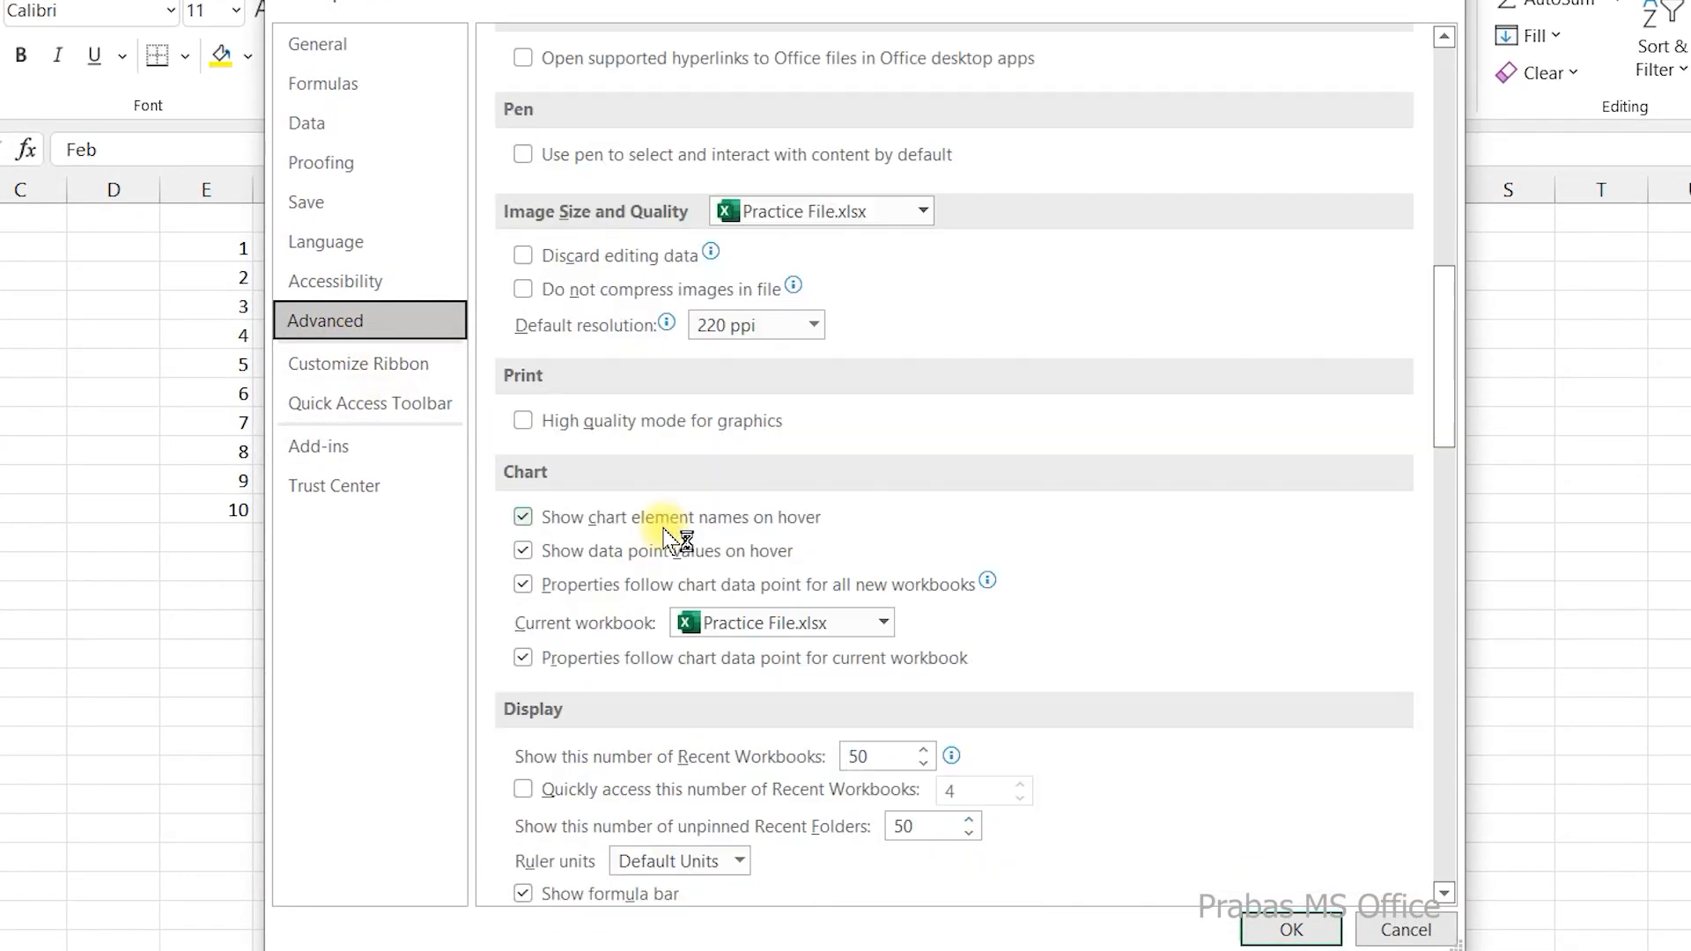
scroll(671, 546, "down", 8)
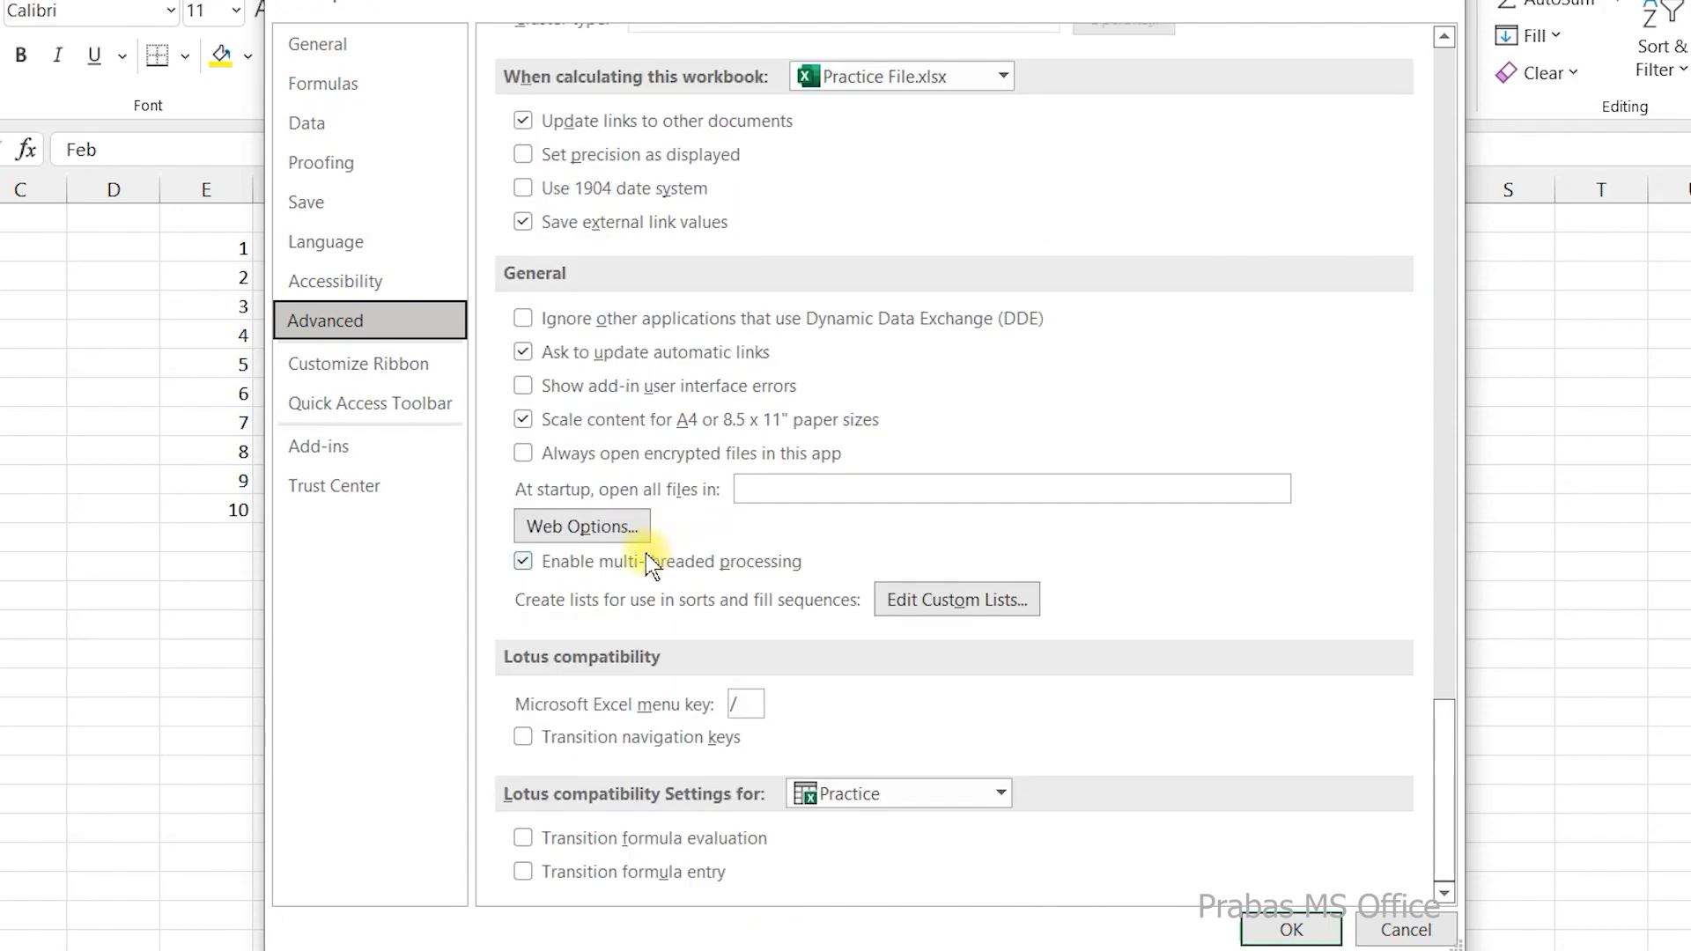
left_click(941, 613)
Examine the entries of the weekday, month and user-defined name lists, and close the custom lists and options dialogs.
left_click(936, 519)
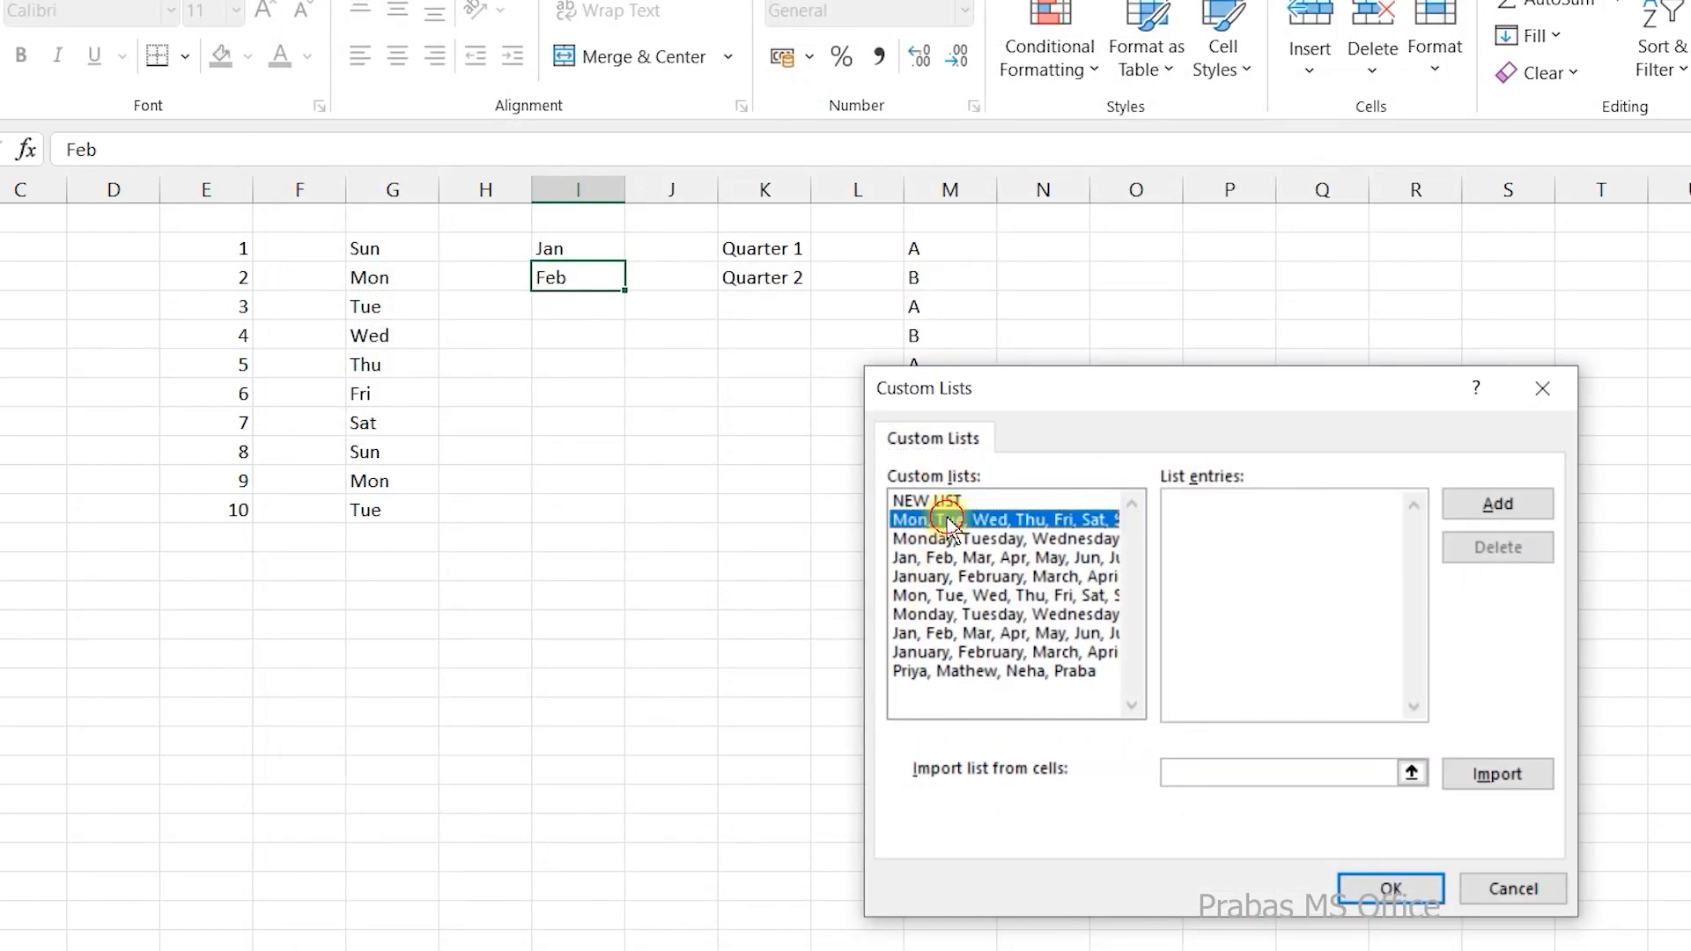
left_click(938, 538)
left_click(945, 559)
left_click(949, 577)
left_click(948, 596)
left_click(943, 614)
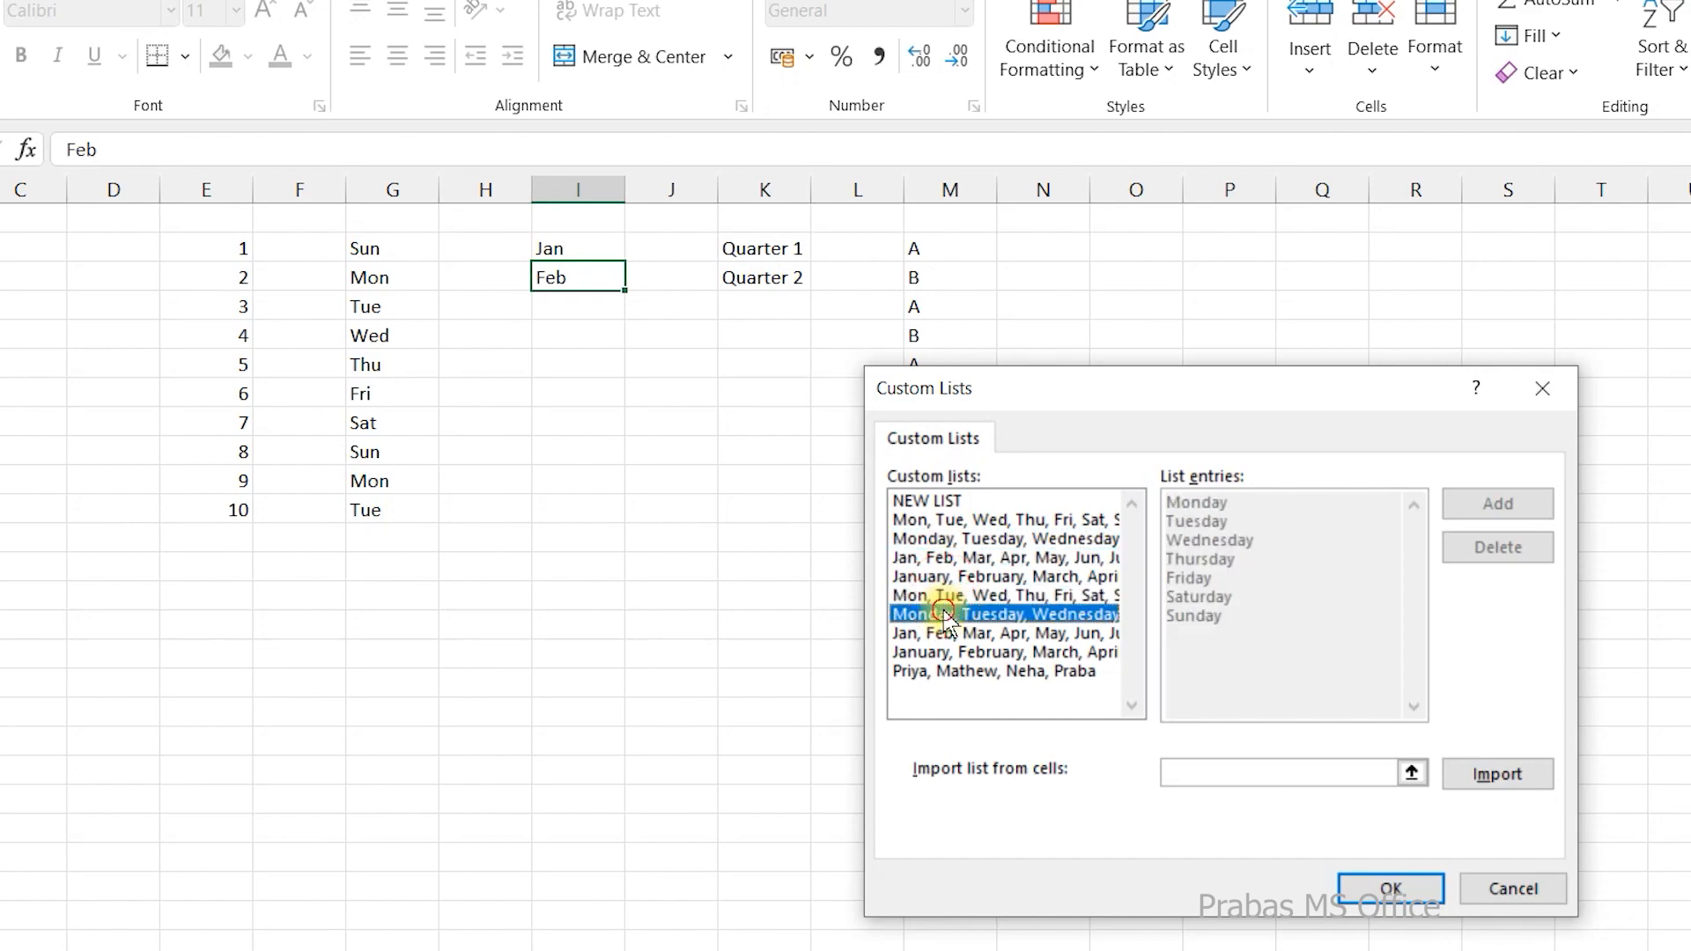
left_click(935, 633)
left_click(929, 652)
left_click(923, 671)
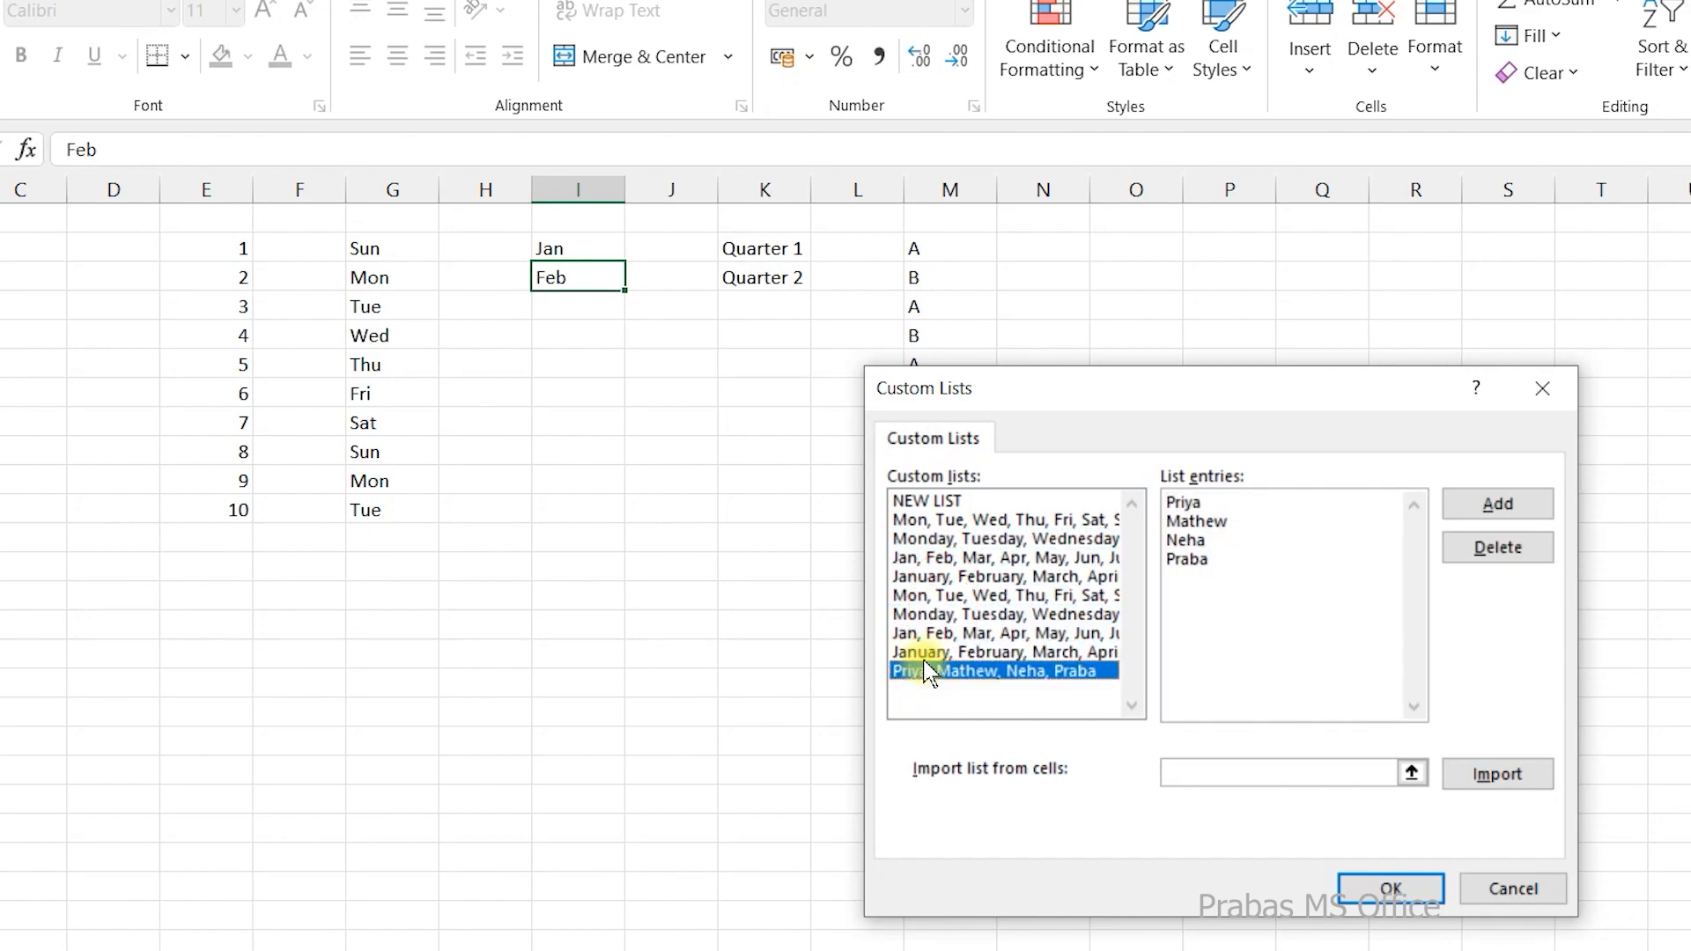
left_click(923, 653)
left_click(922, 635)
left_click(950, 671)
left_click_drag(1224, 568, 1165, 498)
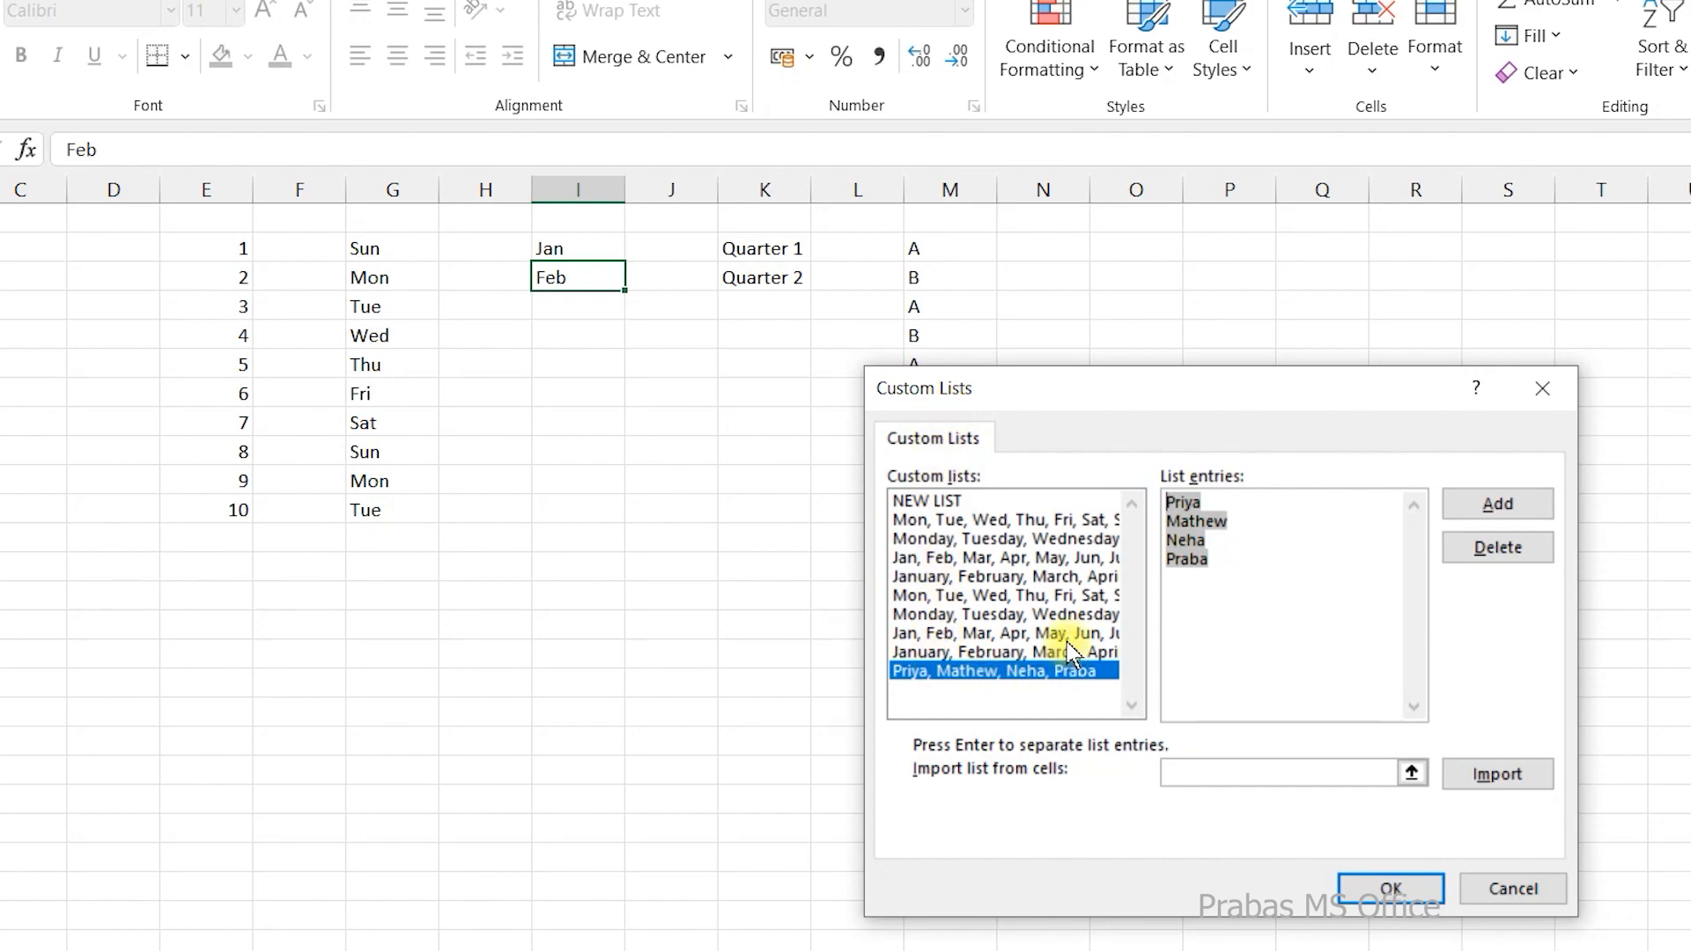
left_click(1390, 887)
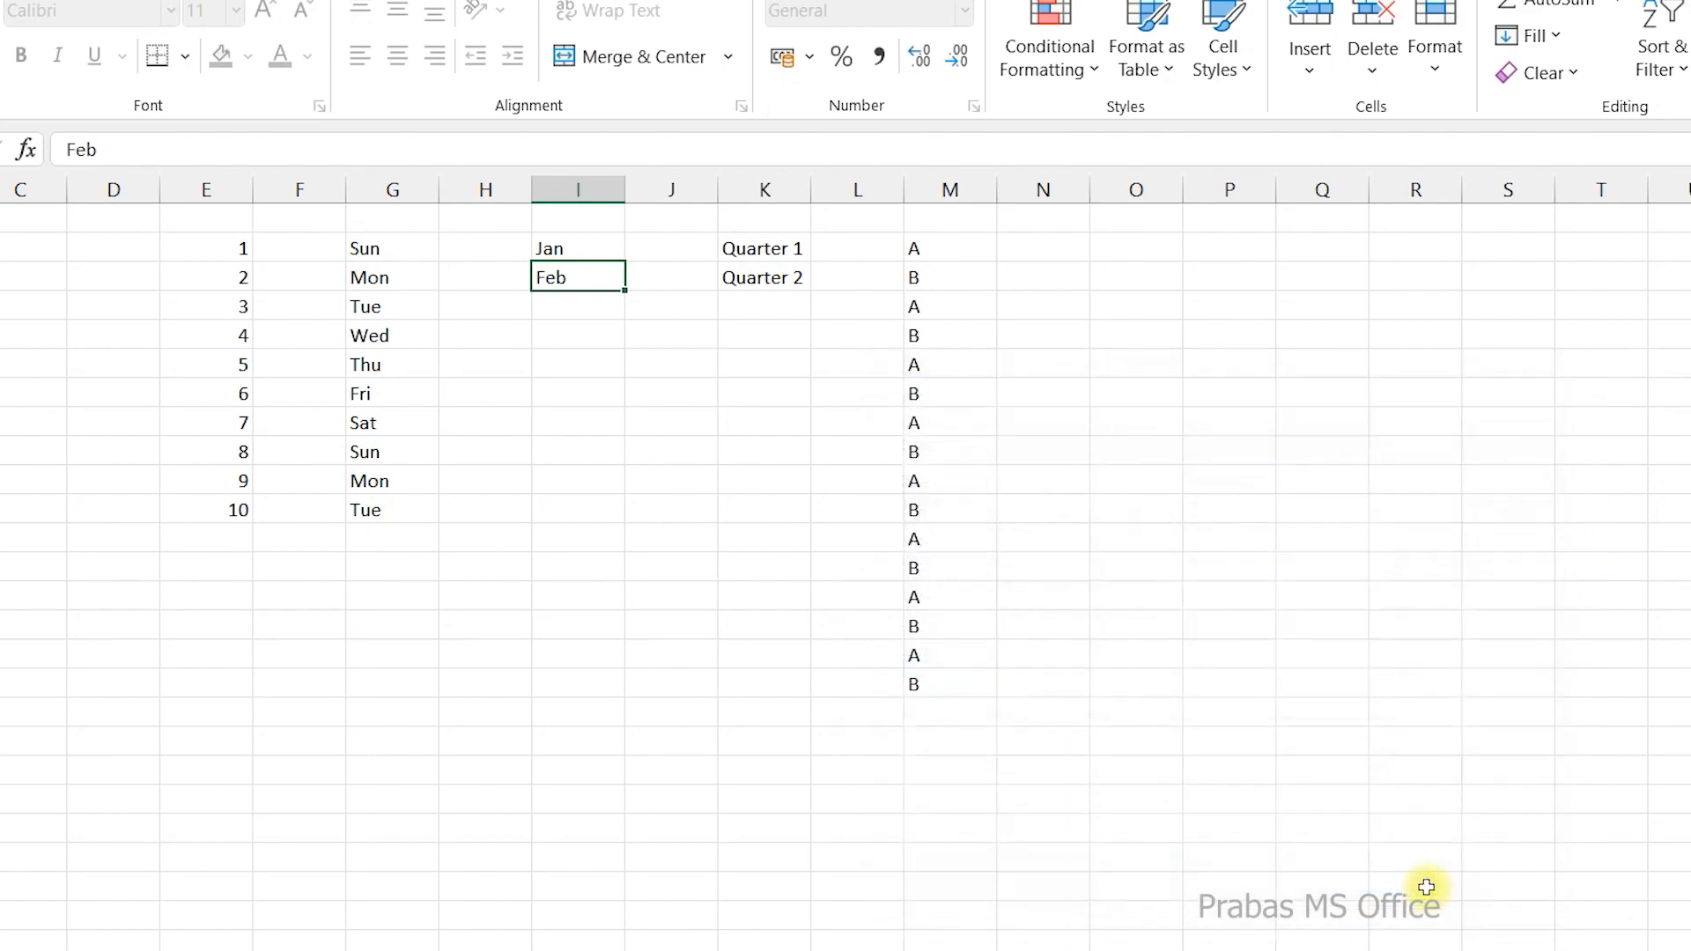
left_click(1408, 925)
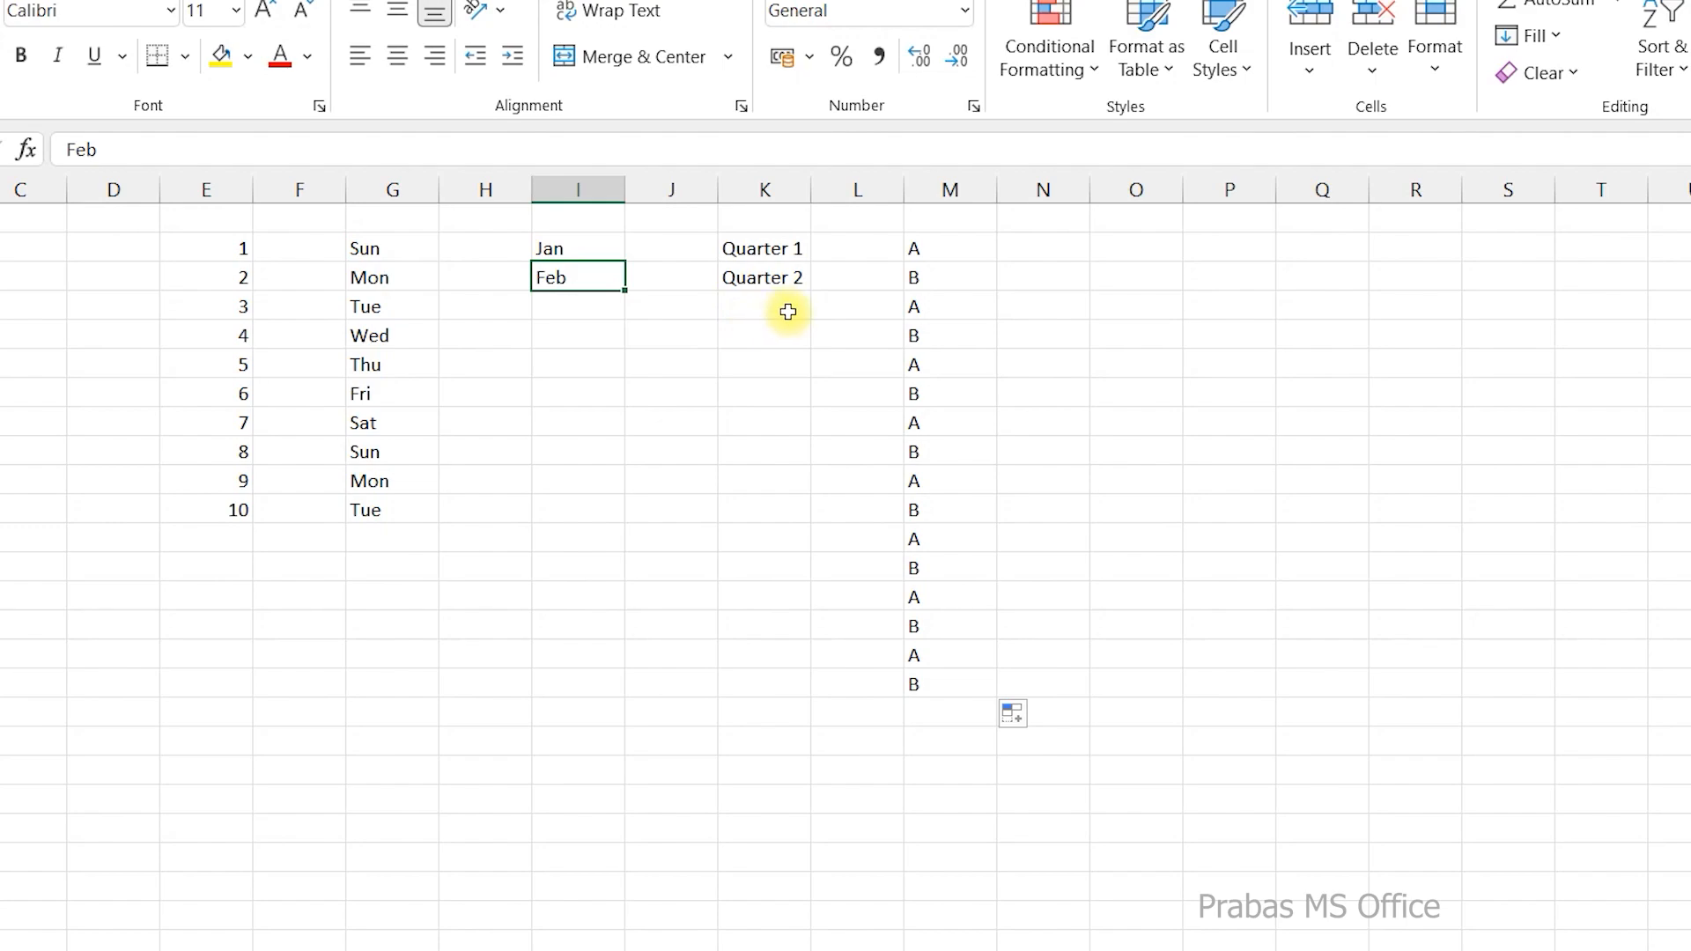
Enter the formula =CHAR(10) in cell O1 and reselect that cell to check it.
left_click_drag(925, 254, 962, 695)
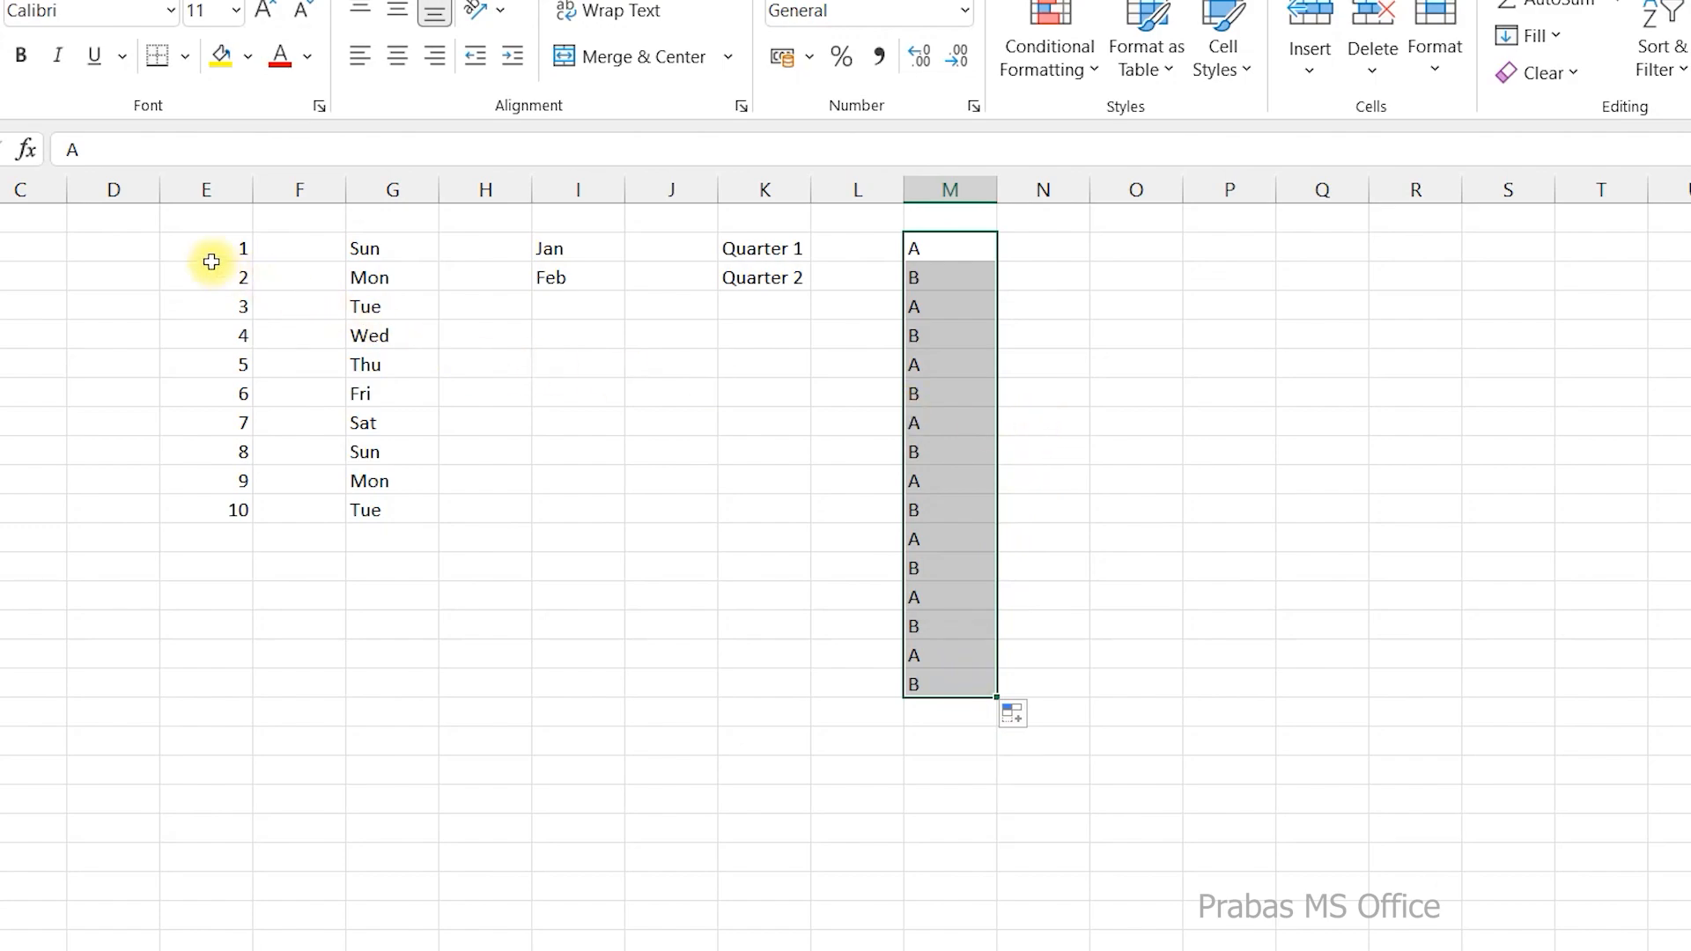
left_click(1109, 219)
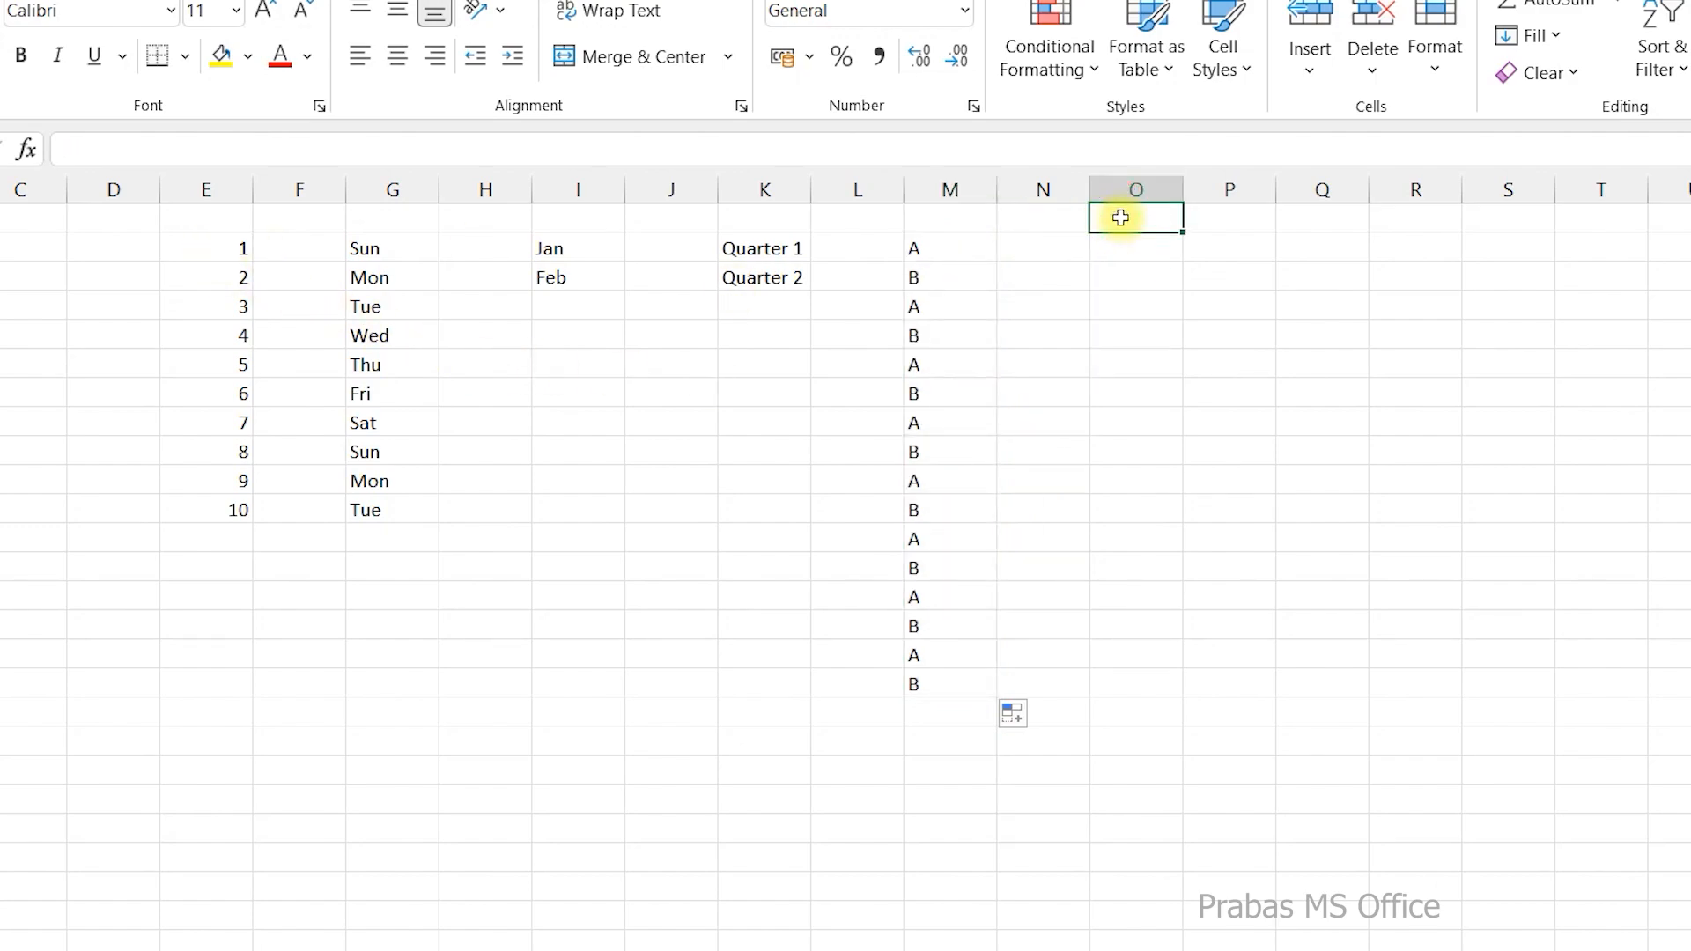
type("=char")
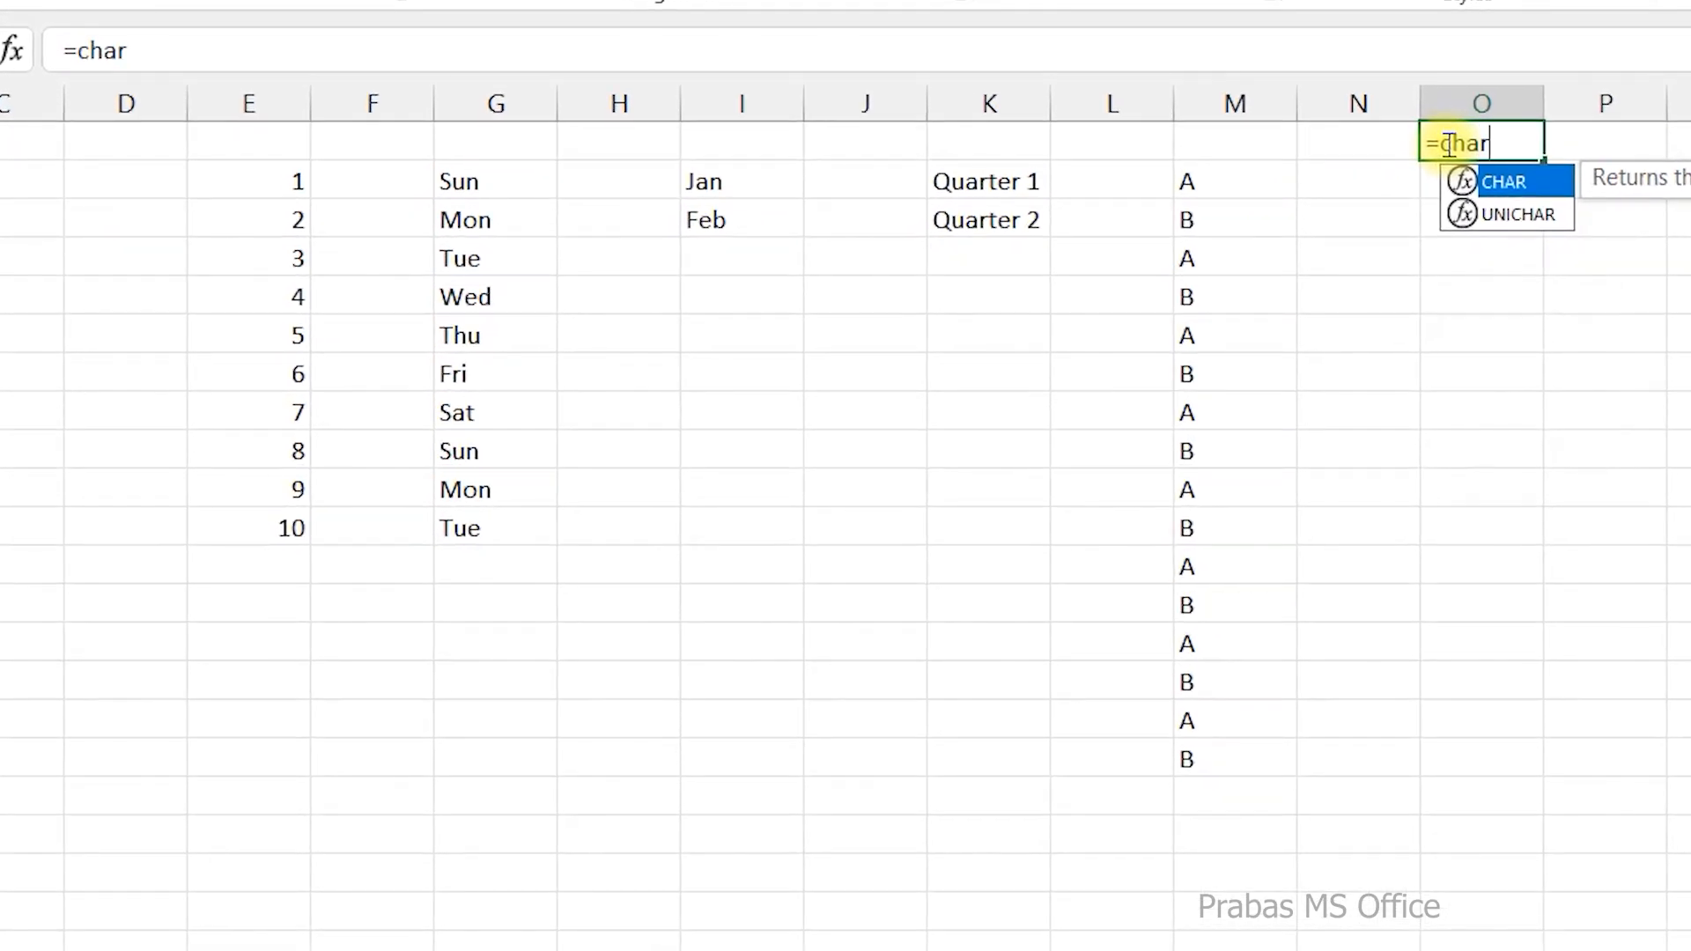
key("Tab")
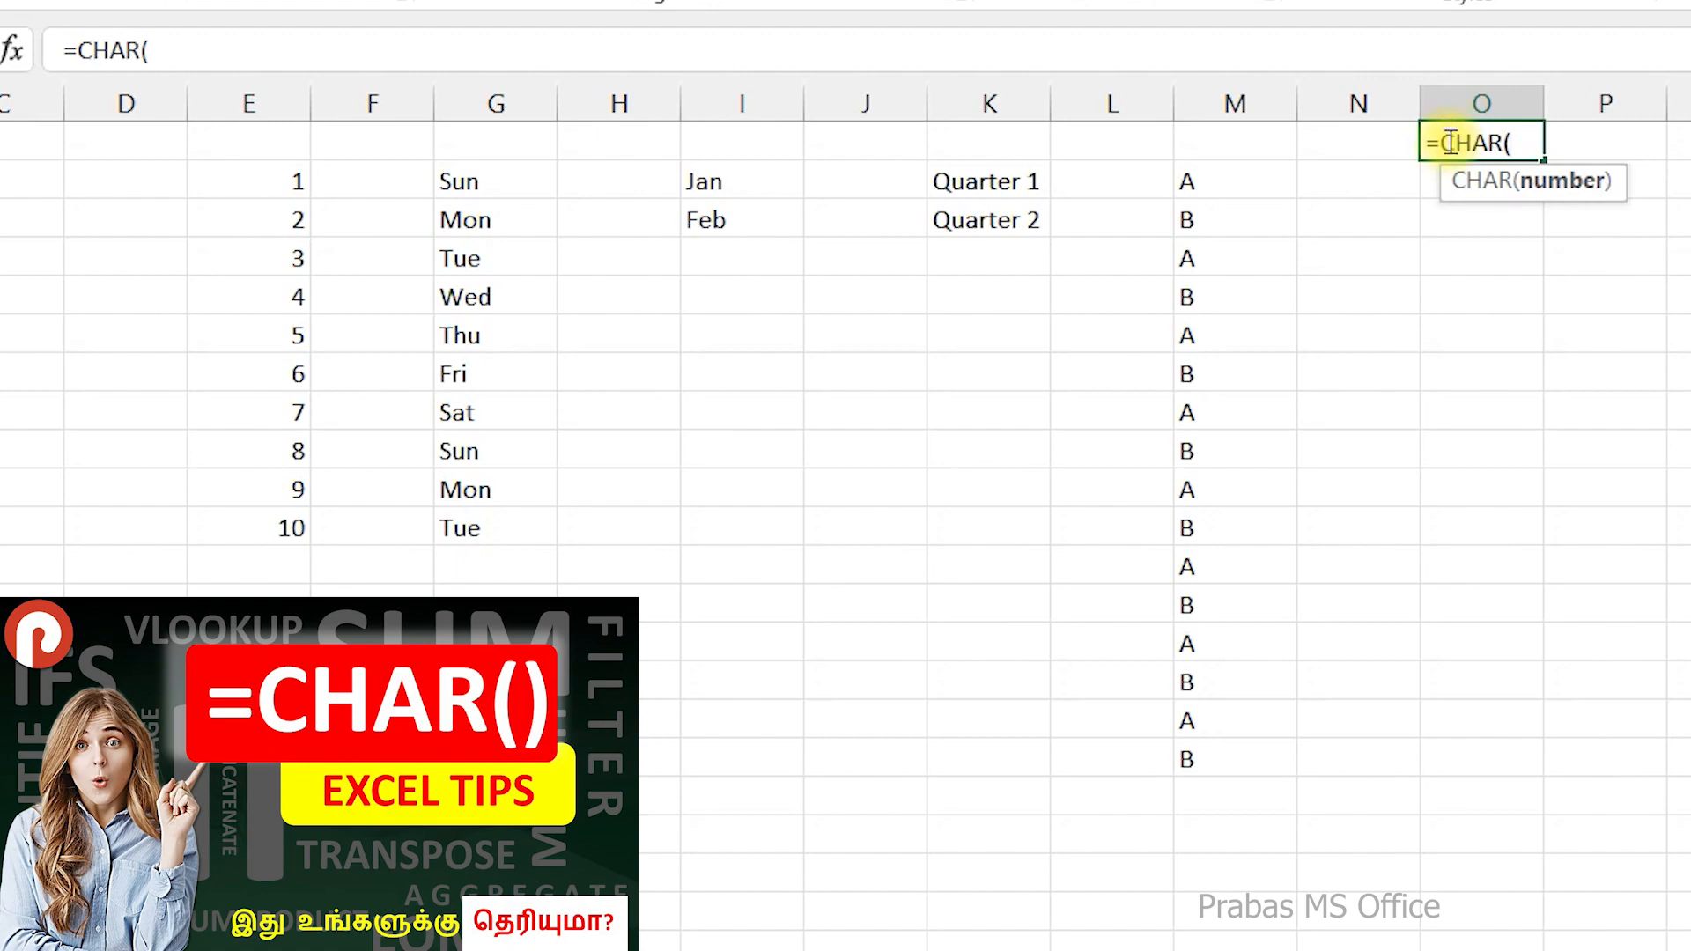
type("10")
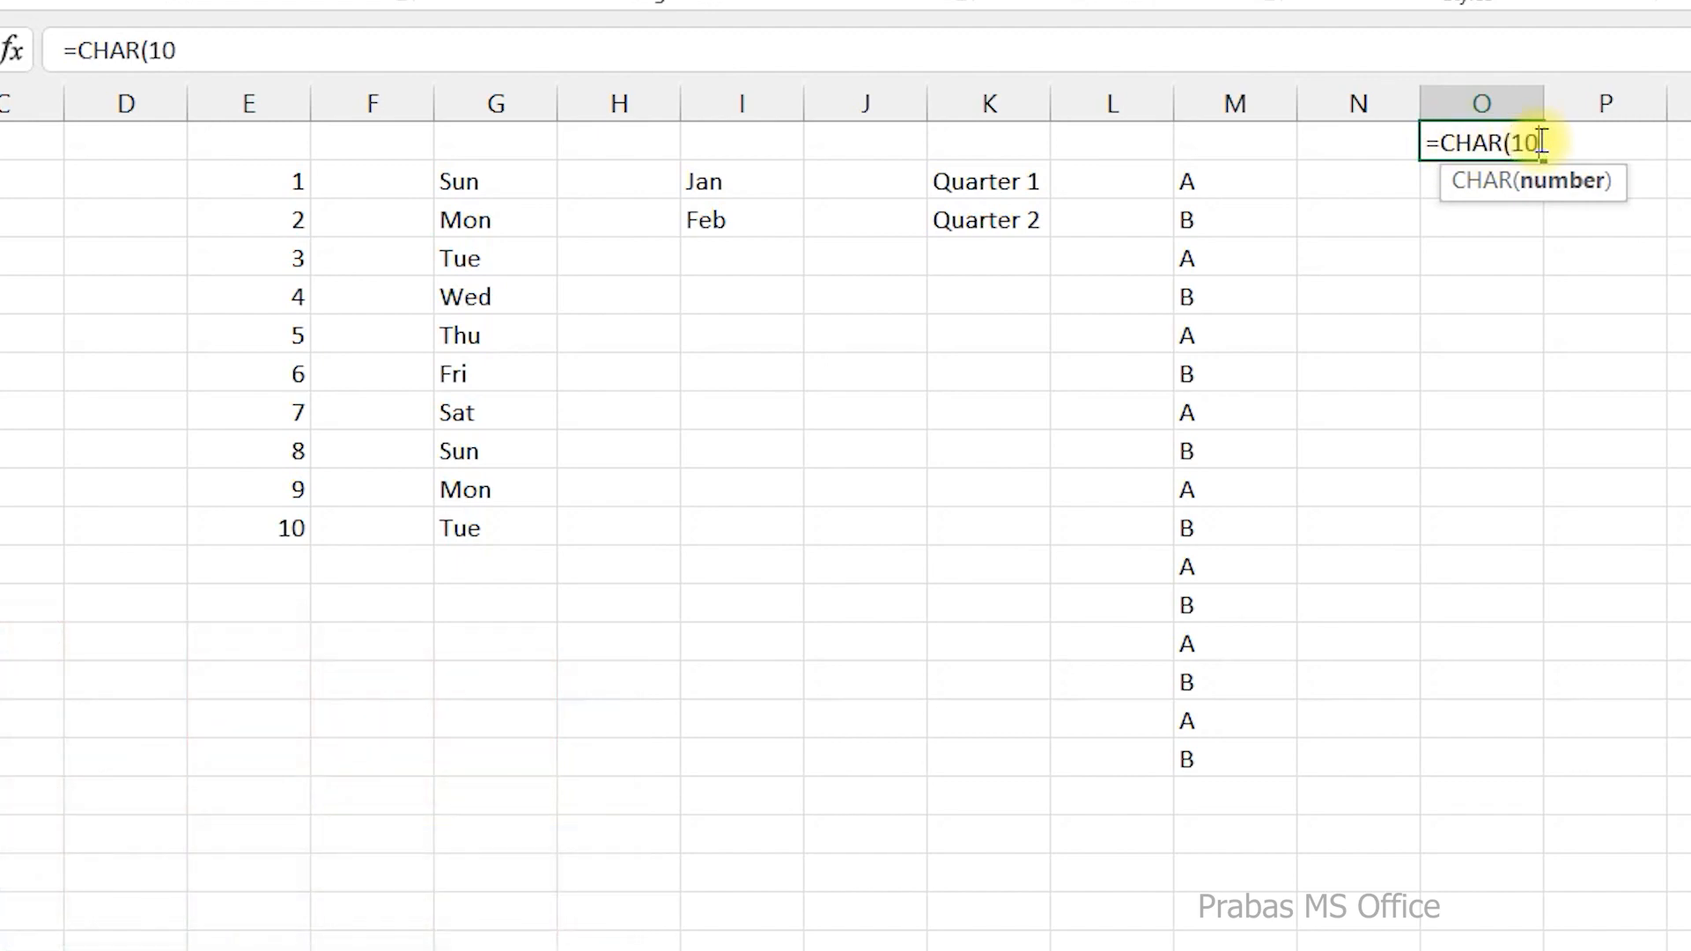
type(")")
key("Return")
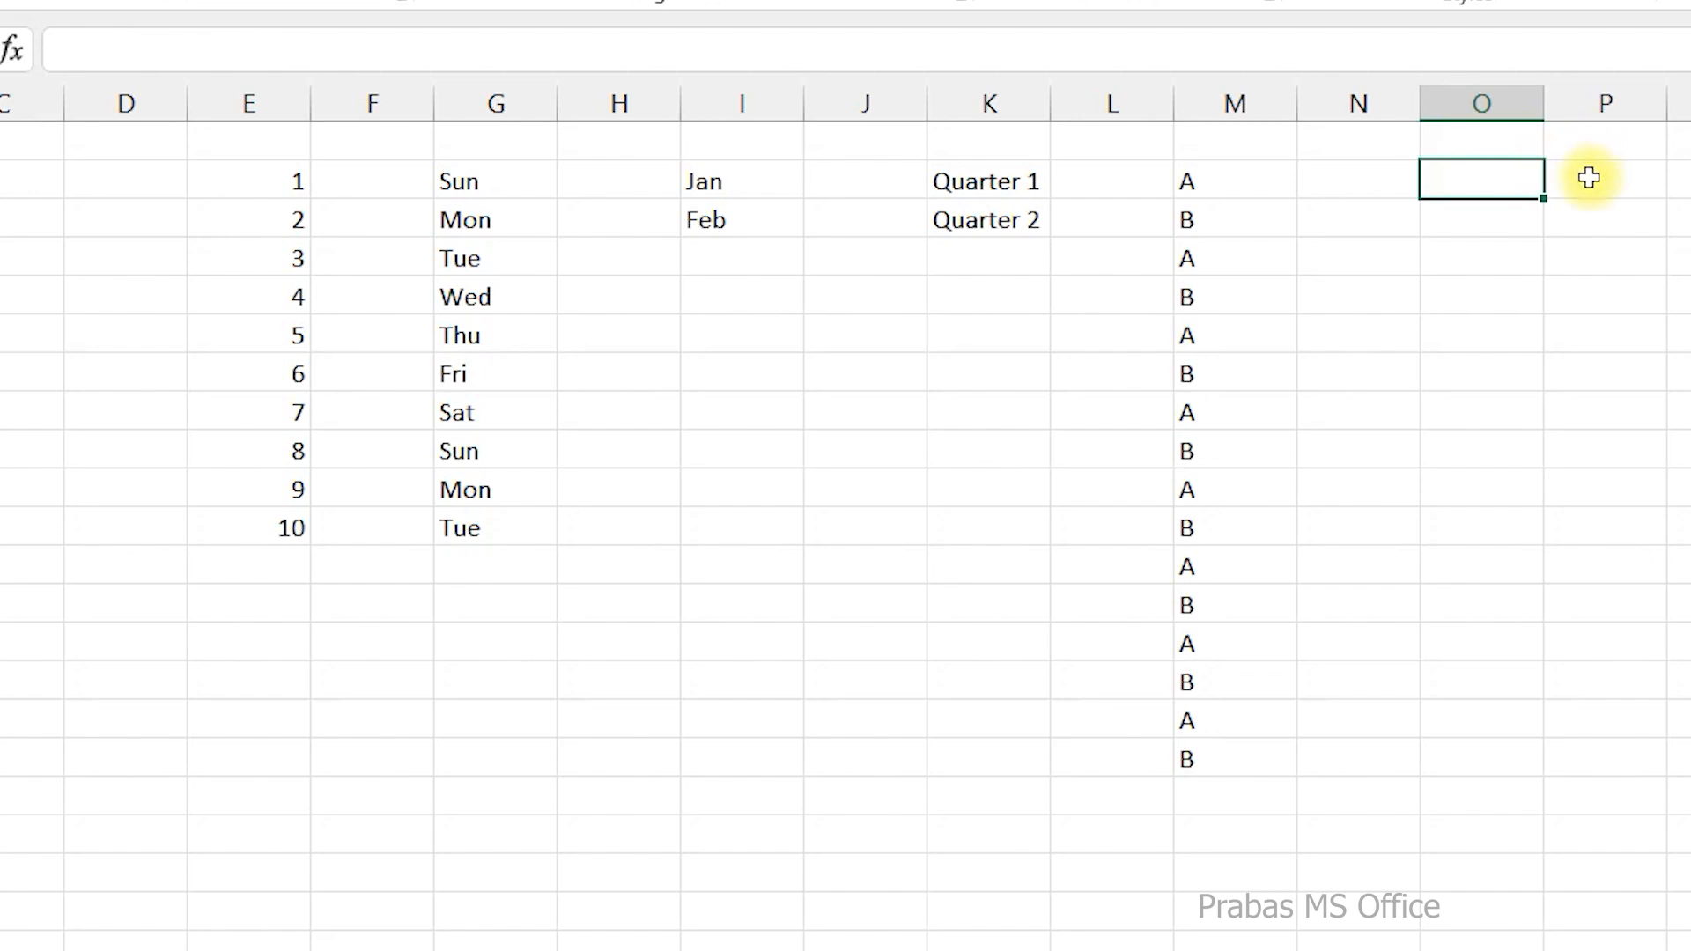
left_click(1513, 142)
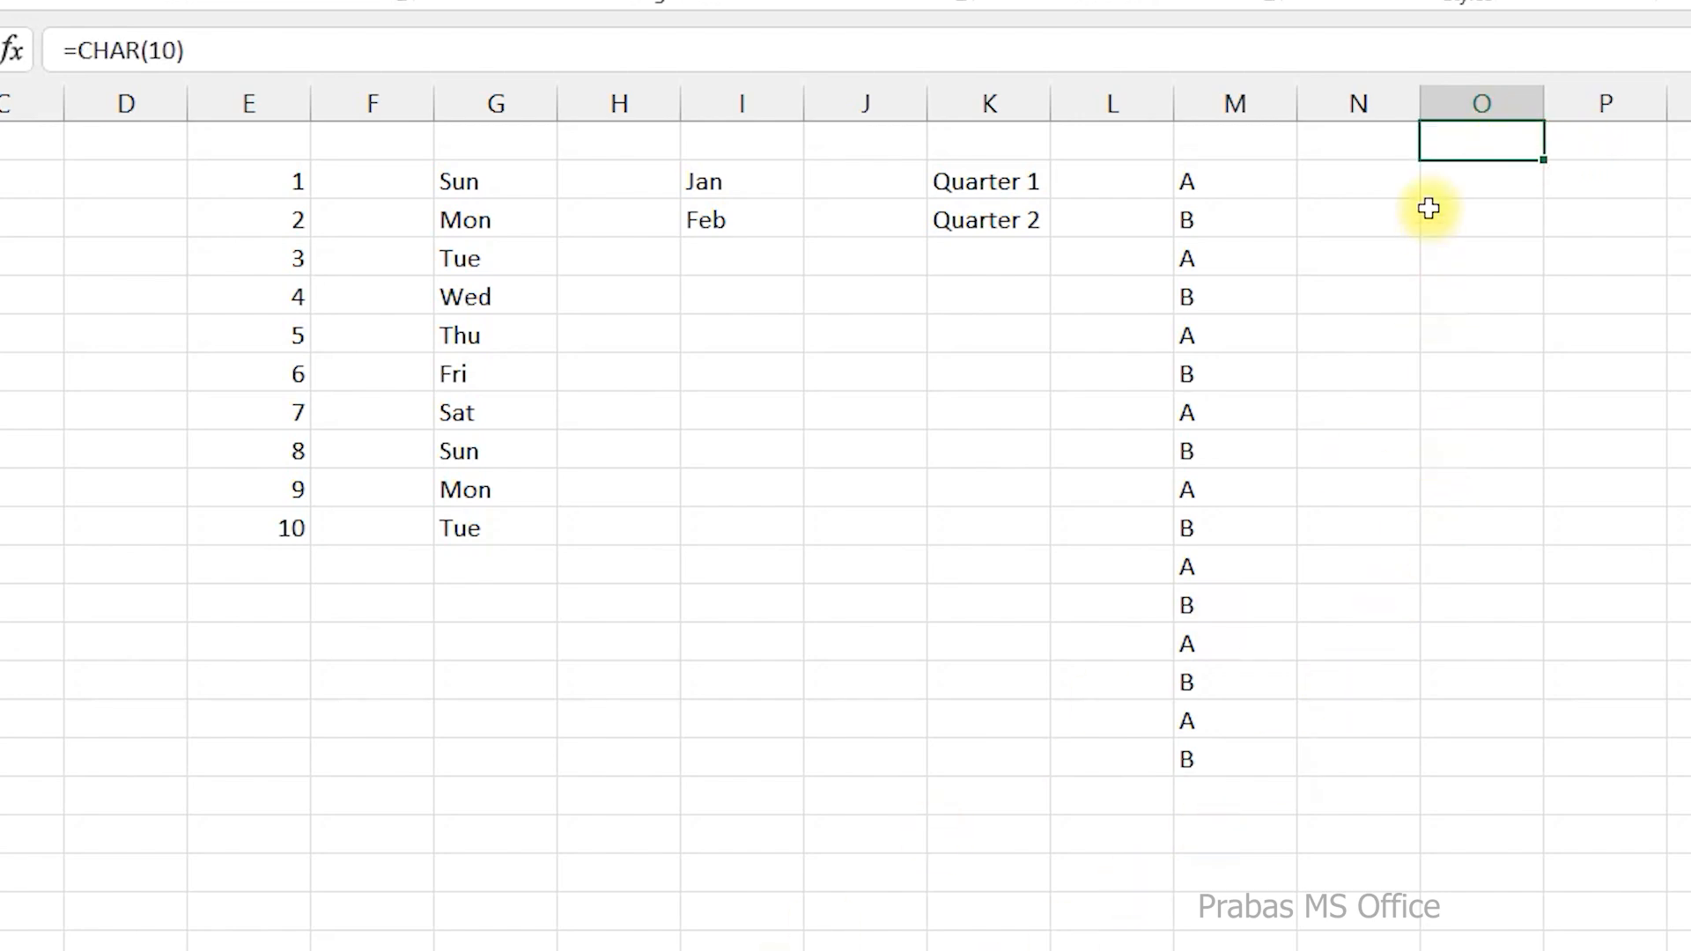
Enter the formula =CHAR(15) in cell O2.
left_click(1446, 177)
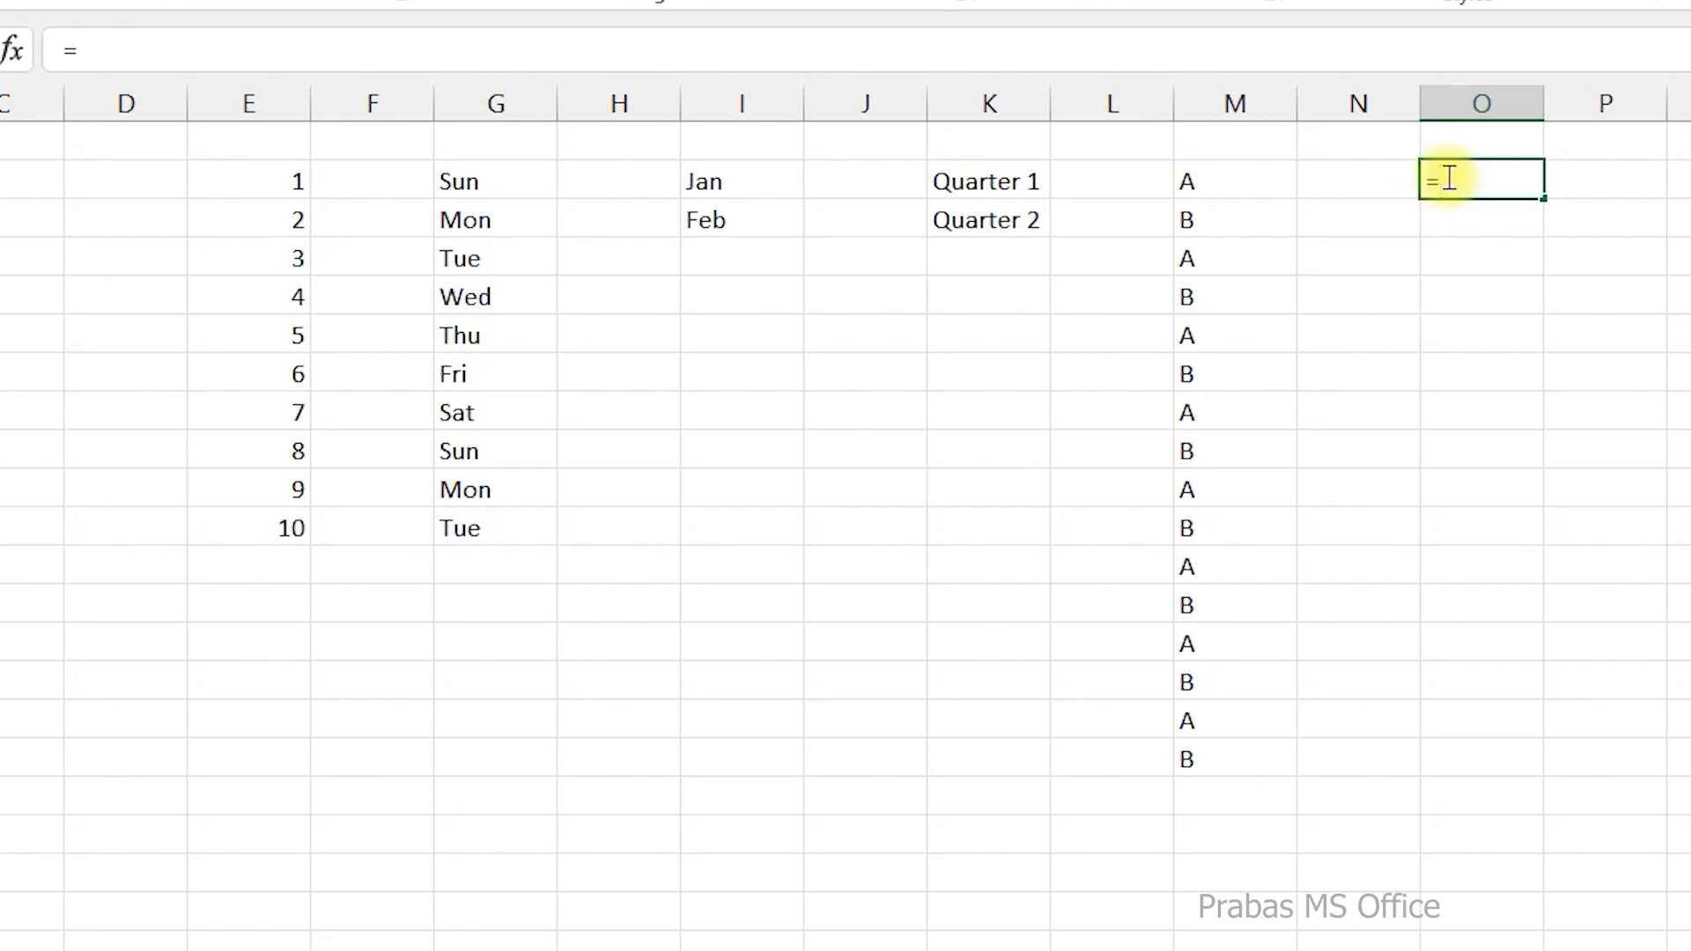
type("=ch")
key("Tab")
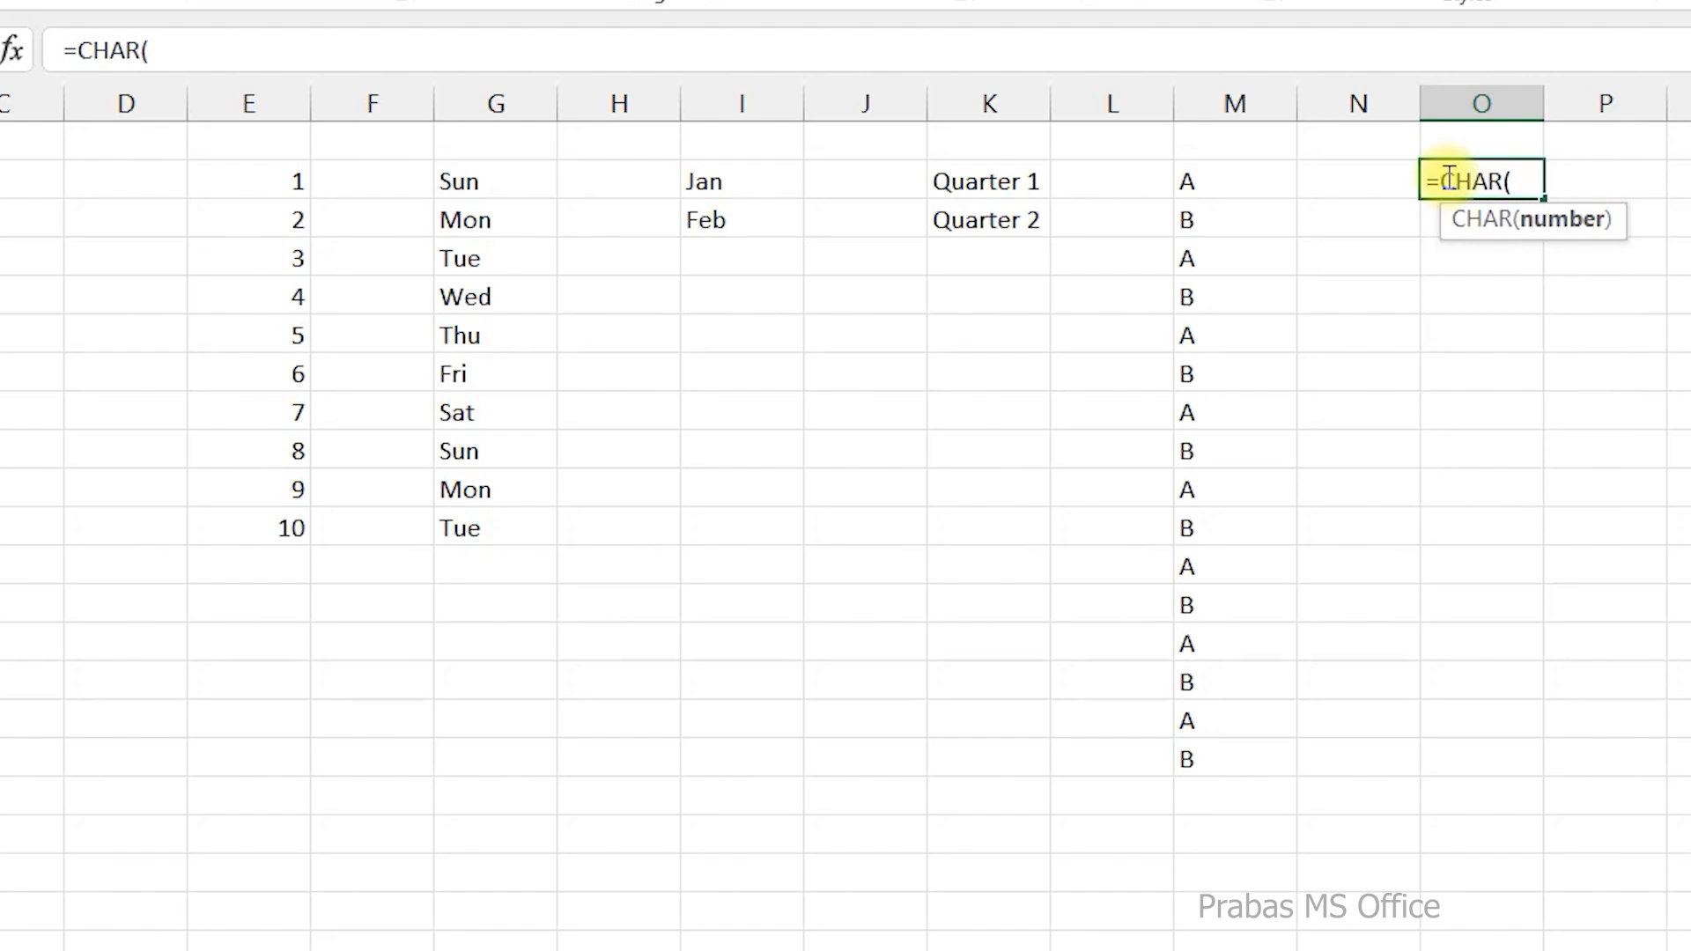
type("15")
key("Return")
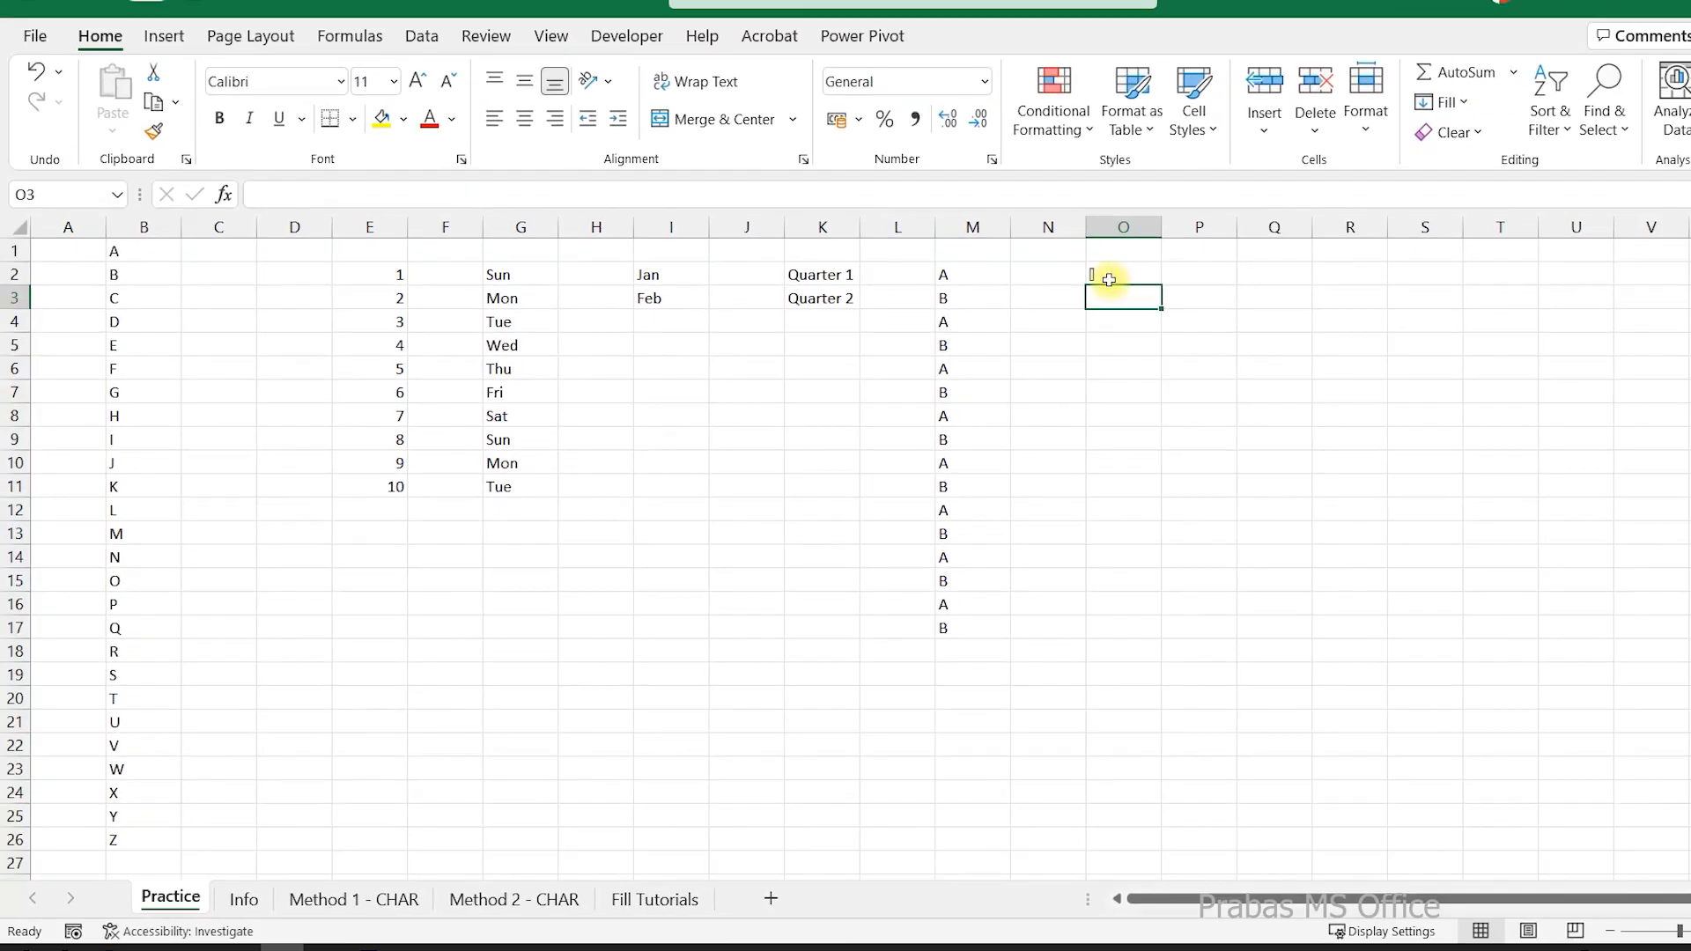
Examine the ASCII code table, its source links and the 1 and 255 range note on the Info sheet.
left_click(241, 910)
scroll(1337, 589, "down", 5)
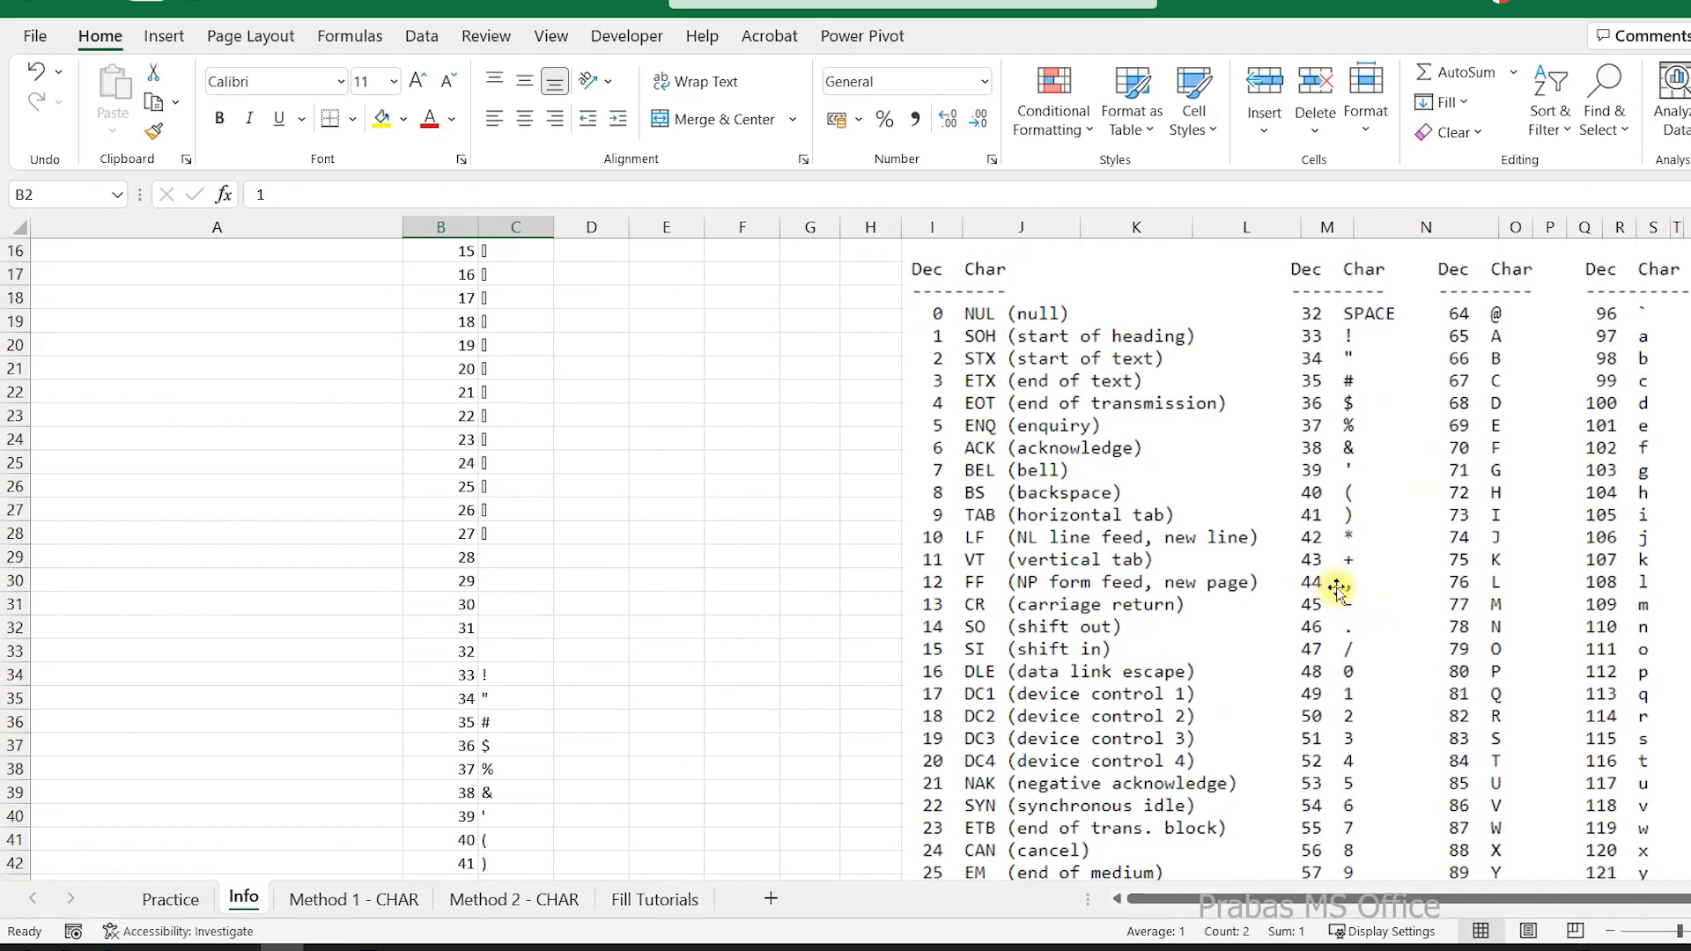
scroll(1337, 588, "up", 2)
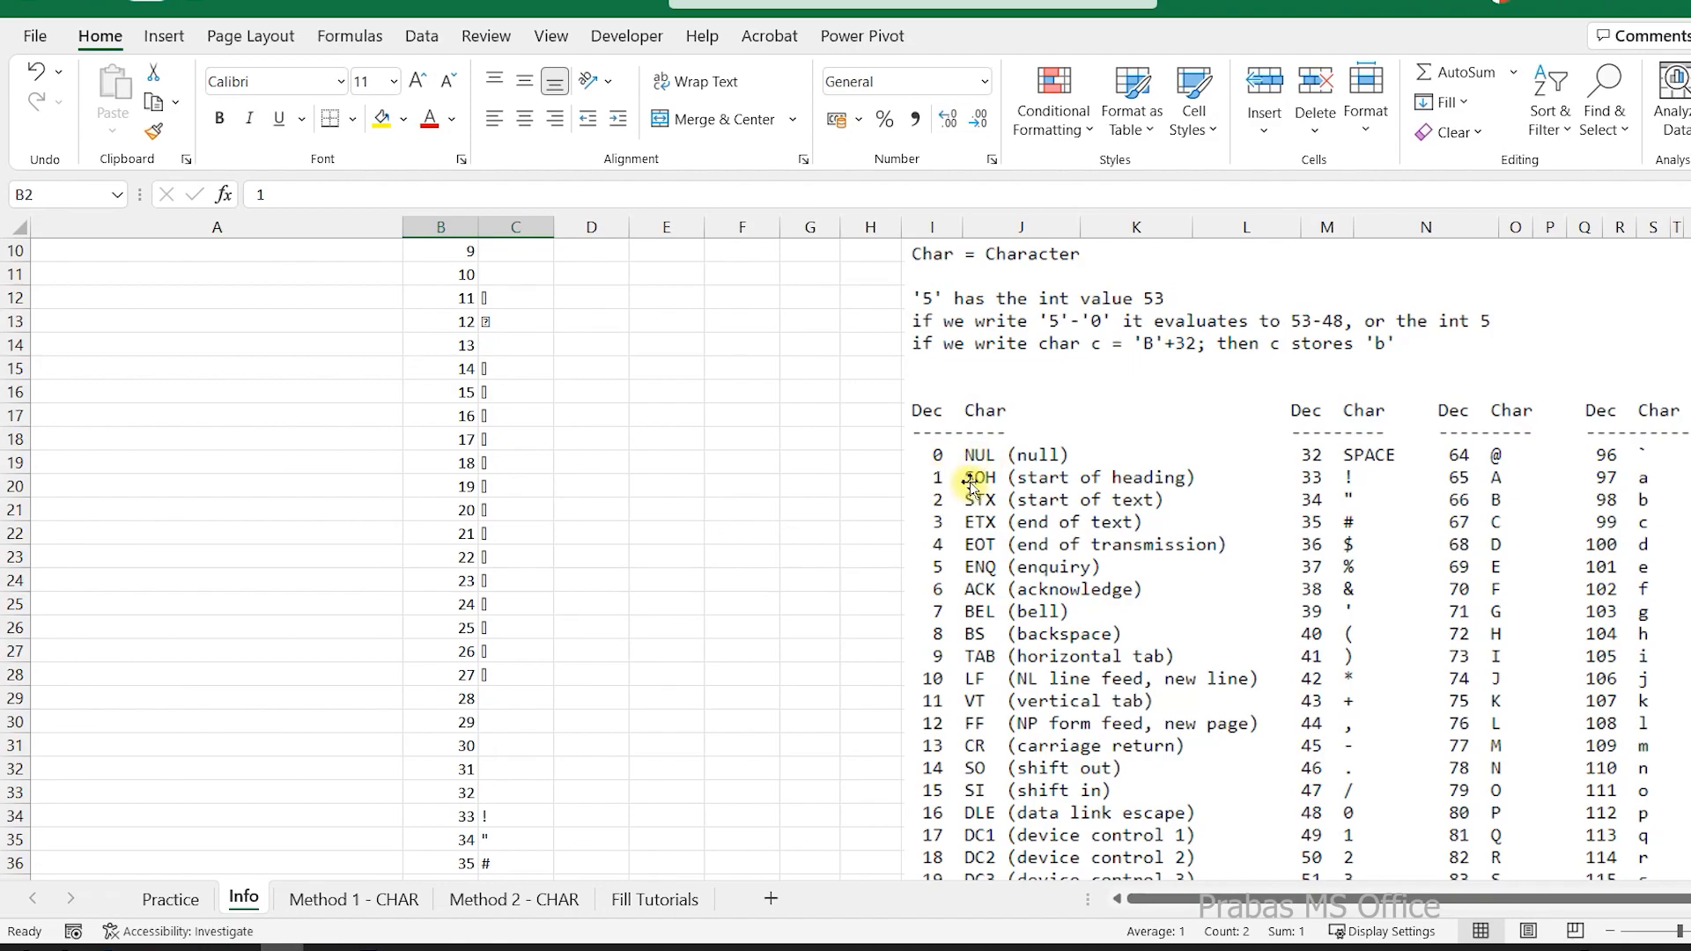
scroll(993, 577, "down", 4)
scroll(991, 586, "down", 3)
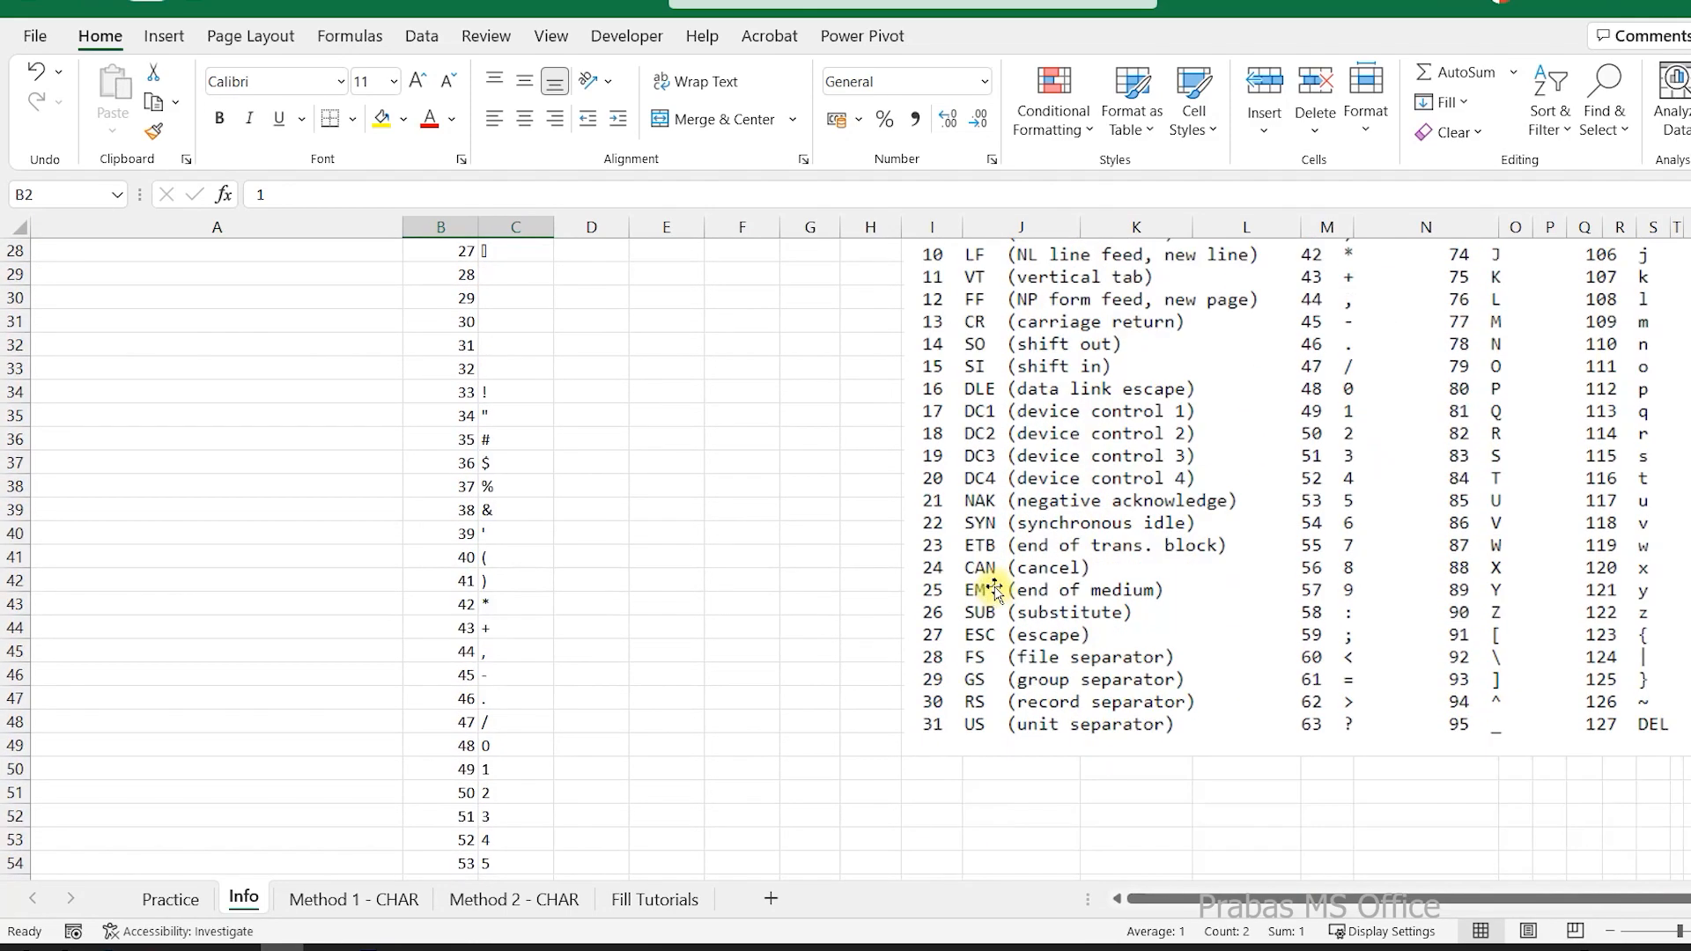
scroll(1536, 649, "up", 6)
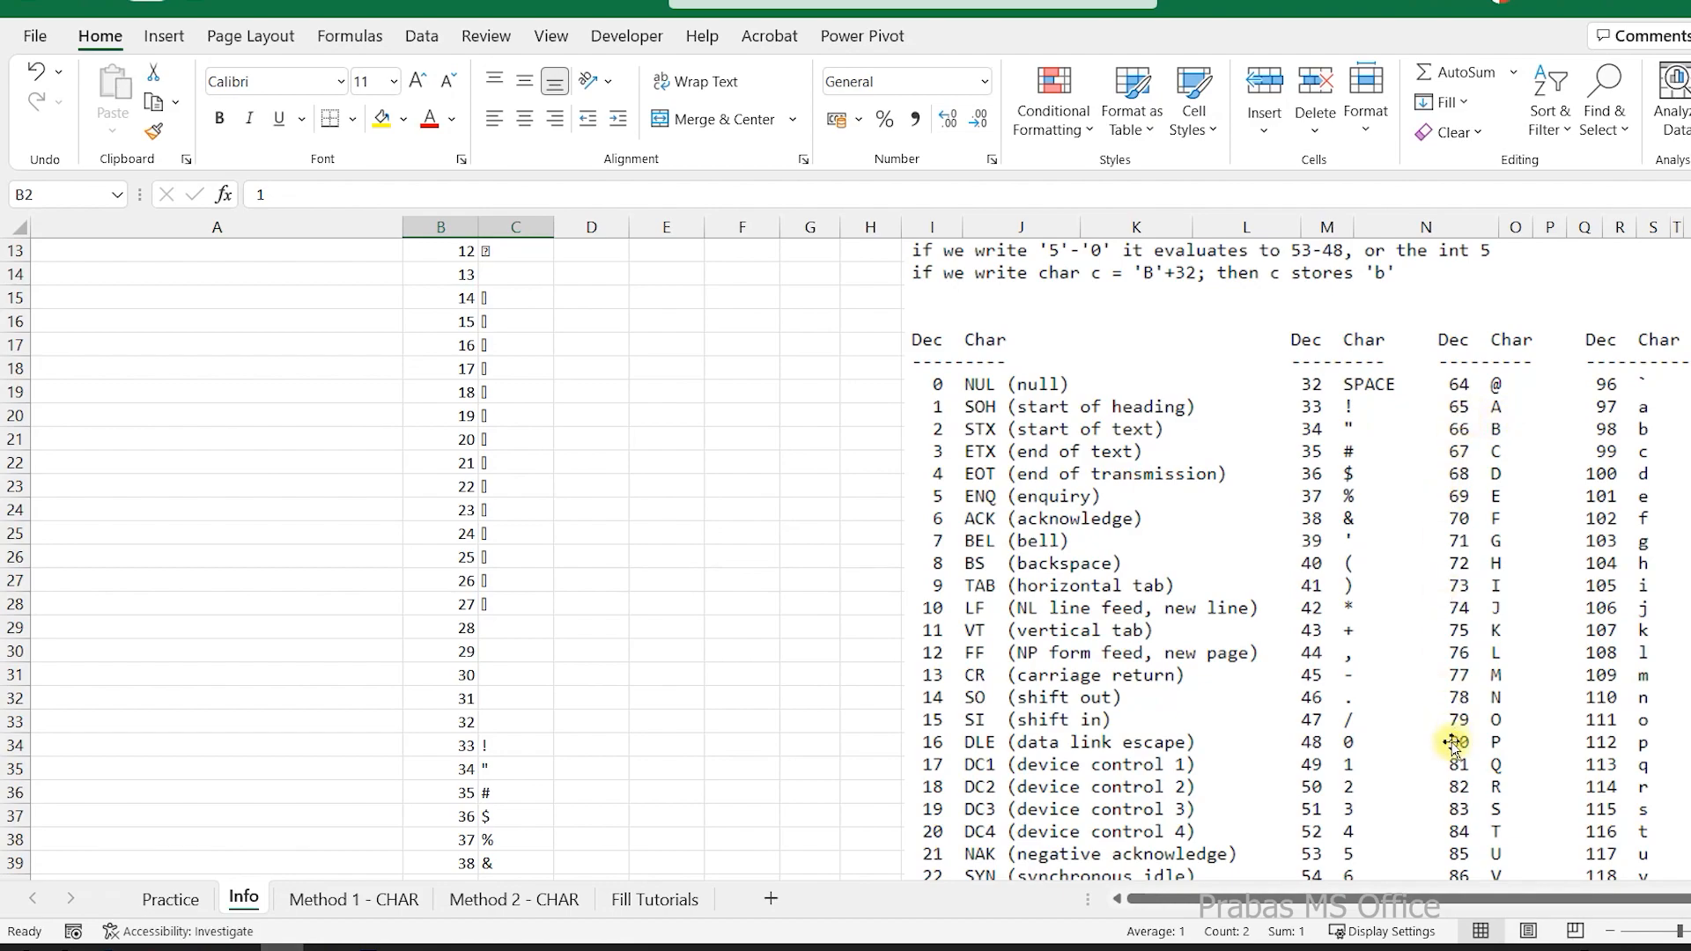
scroll(1457, 740, "down", 2)
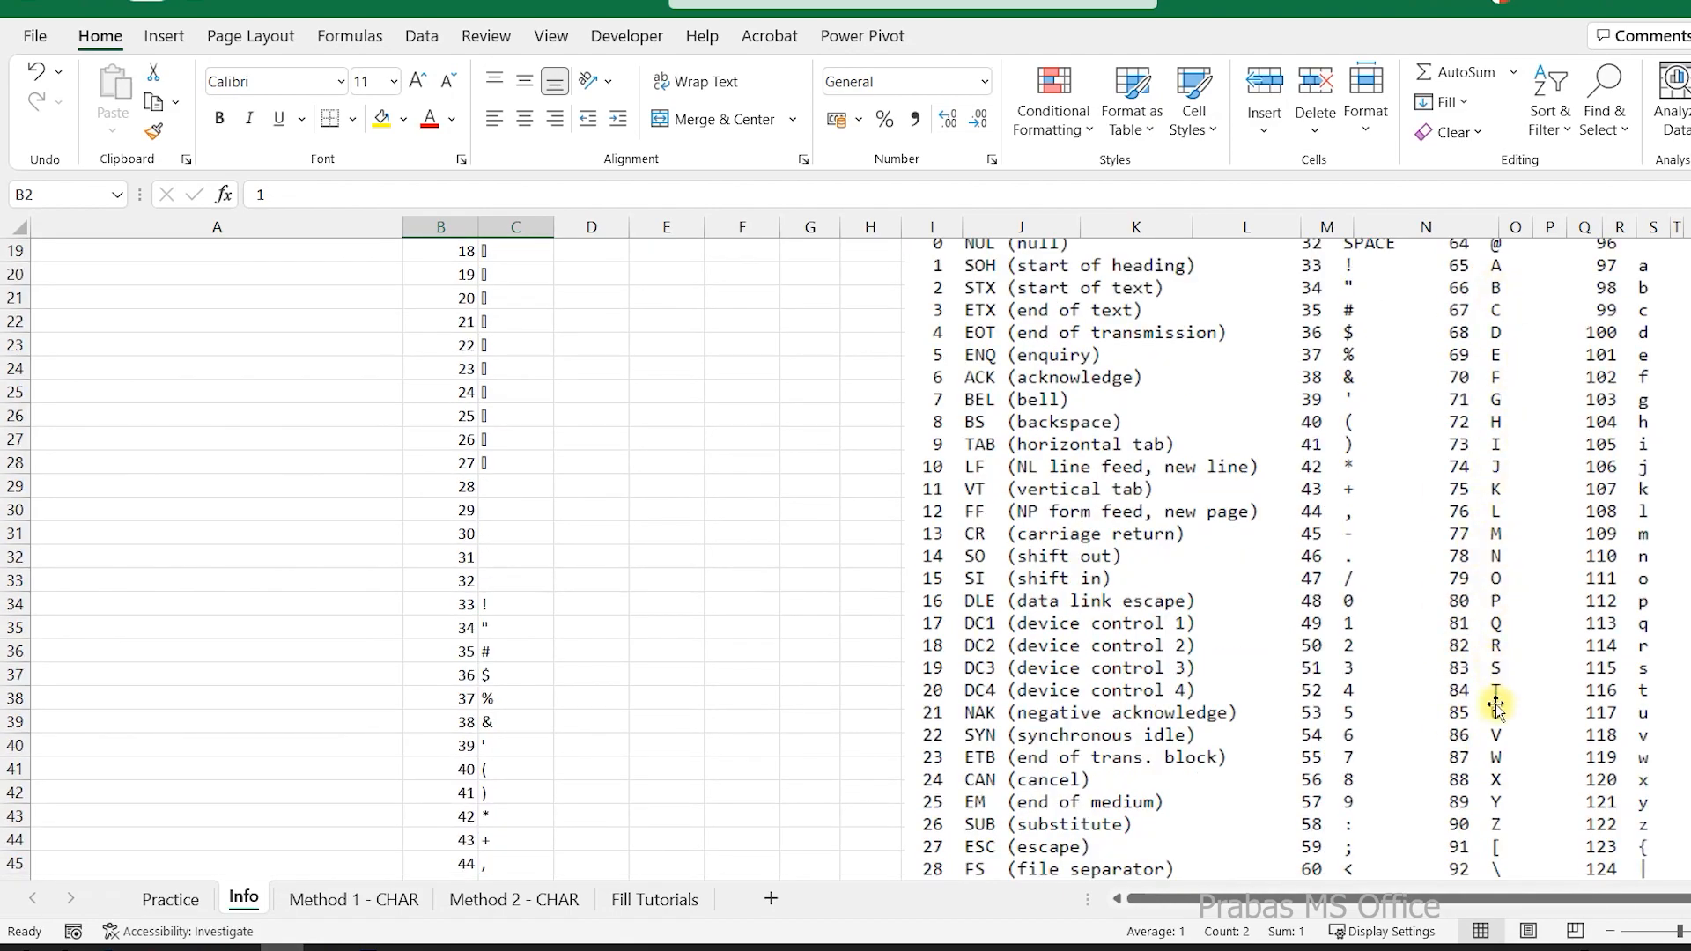
scroll(1497, 713, "up", 1)
scroll(1497, 713, "up", 6)
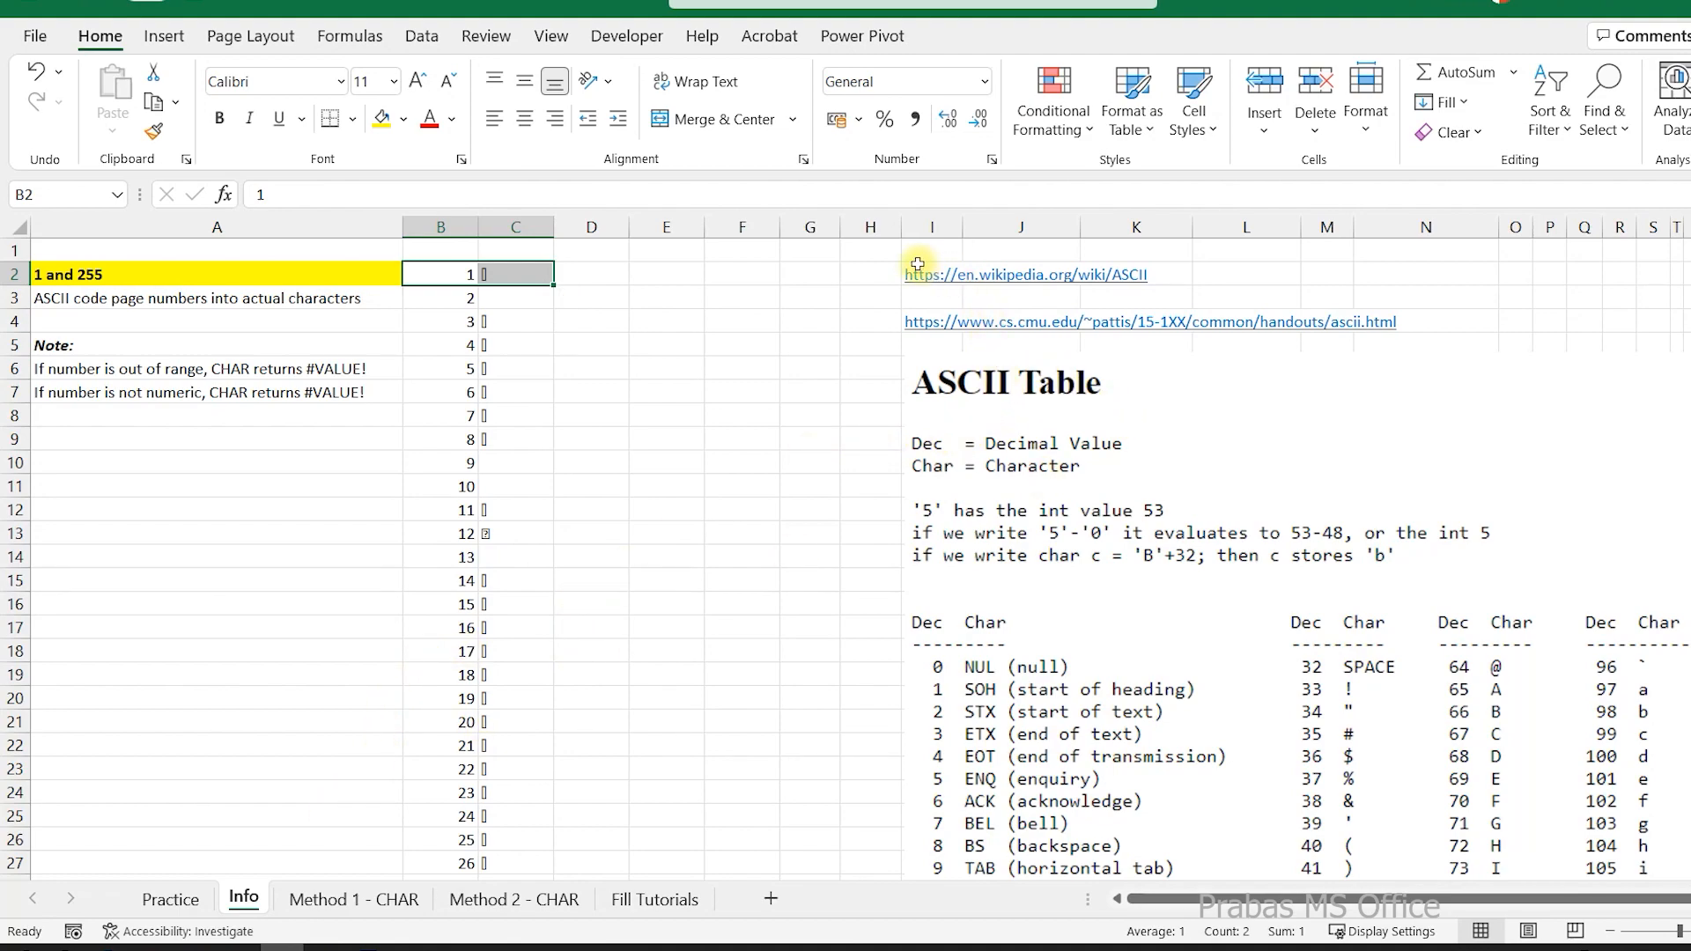
left_click_drag(872, 251, 1124, 336)
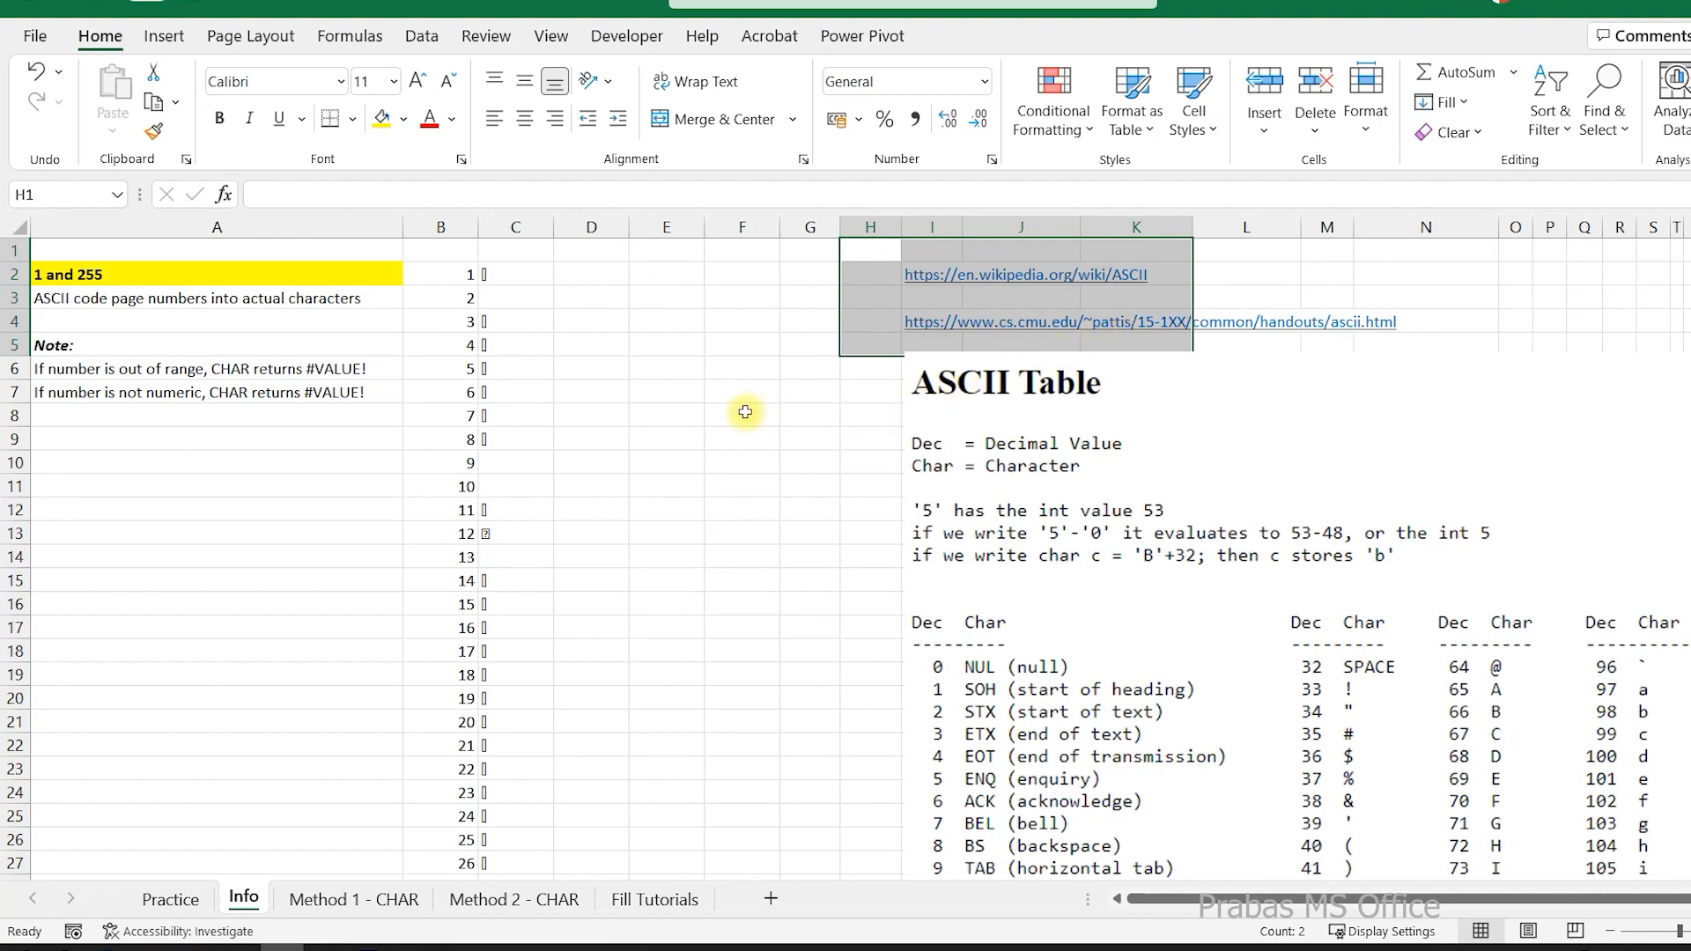
left_click(215, 275)
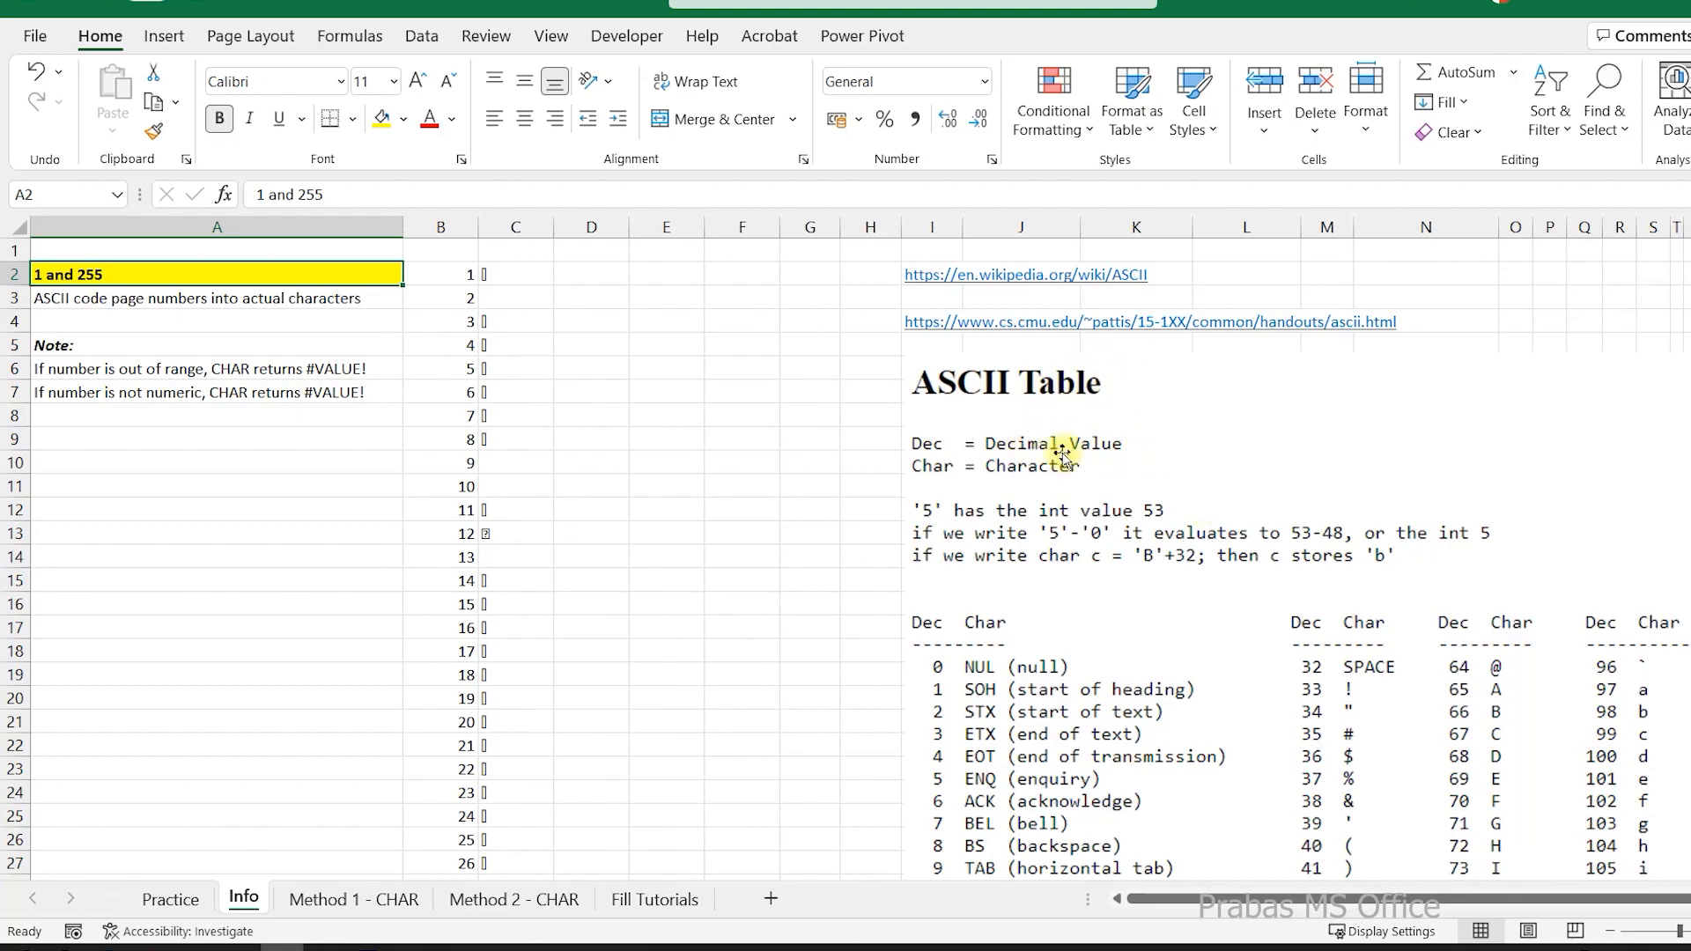
Look through the Method 1 - CHAR, Method 2 - CHAR and Fill Tutorials sheets, selecting the listed tutorial links.
left_click(389, 903)
left_click(476, 900)
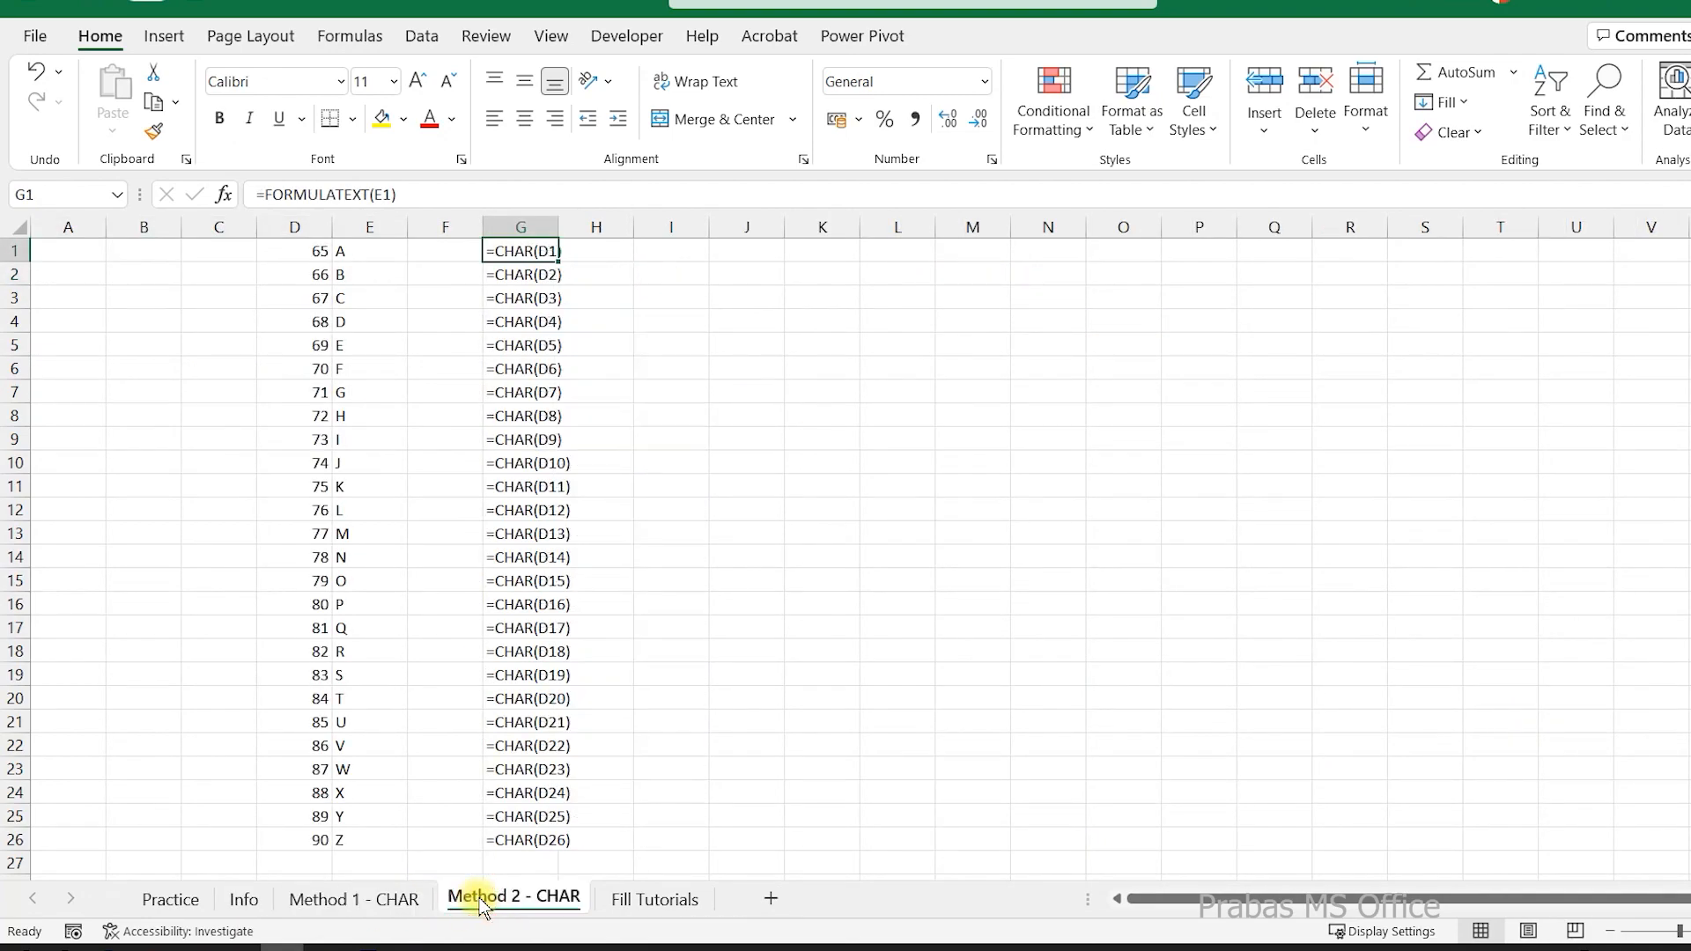
left_click(636, 903)
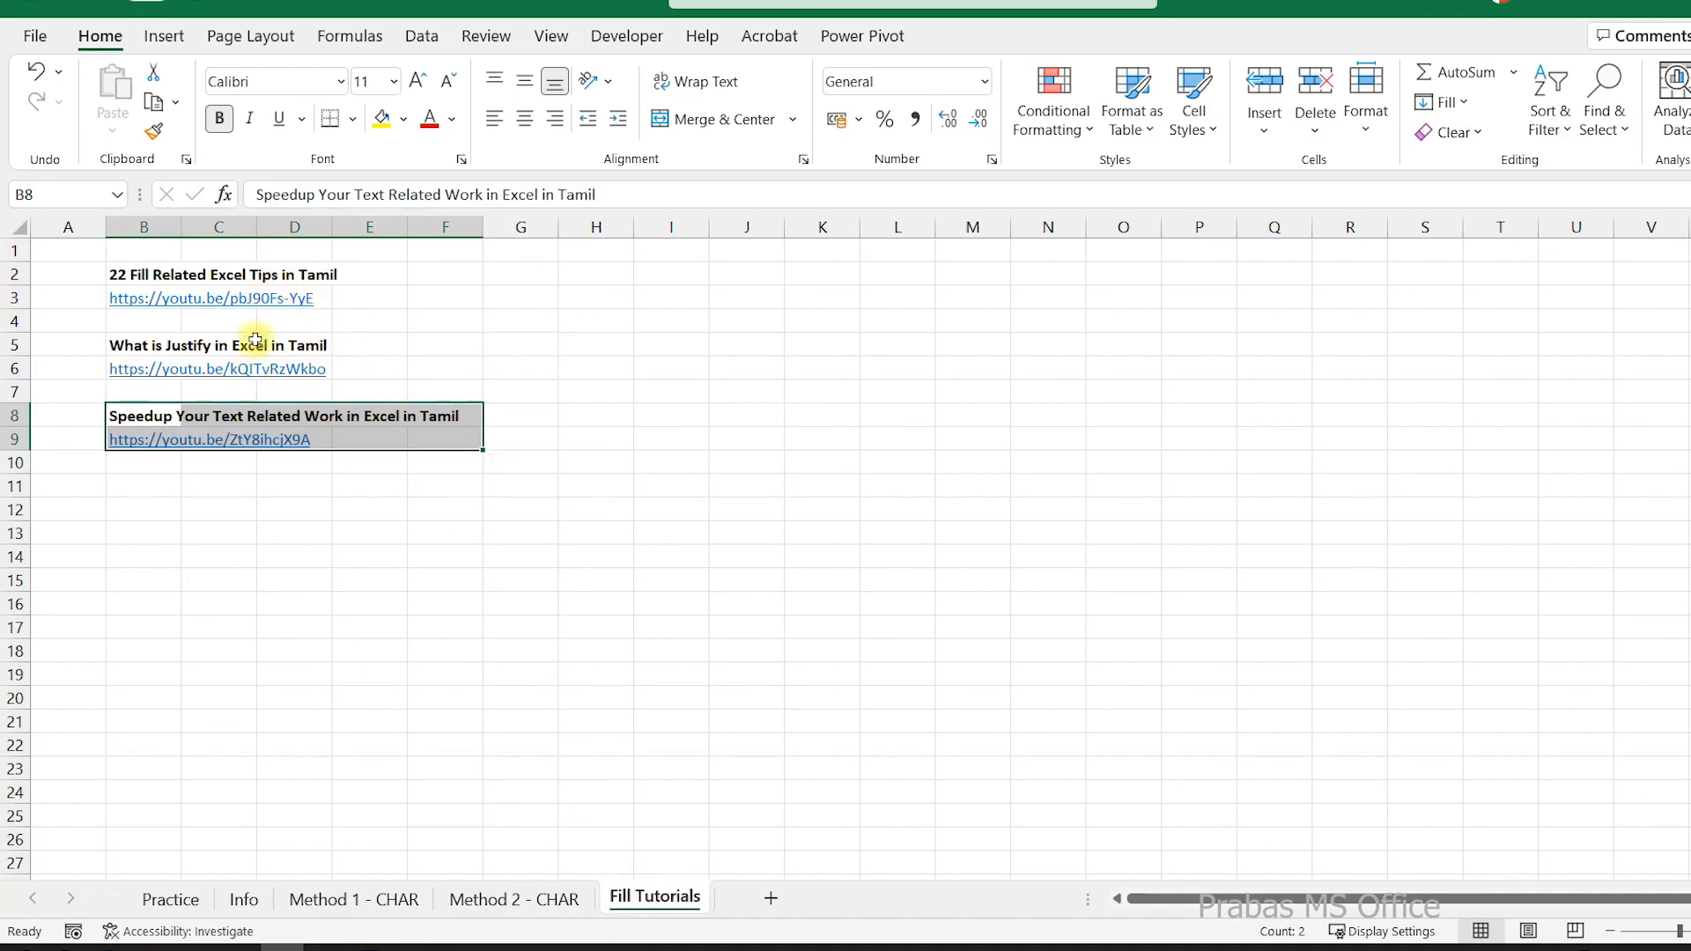
left_click_drag(423, 273, 57, 460)
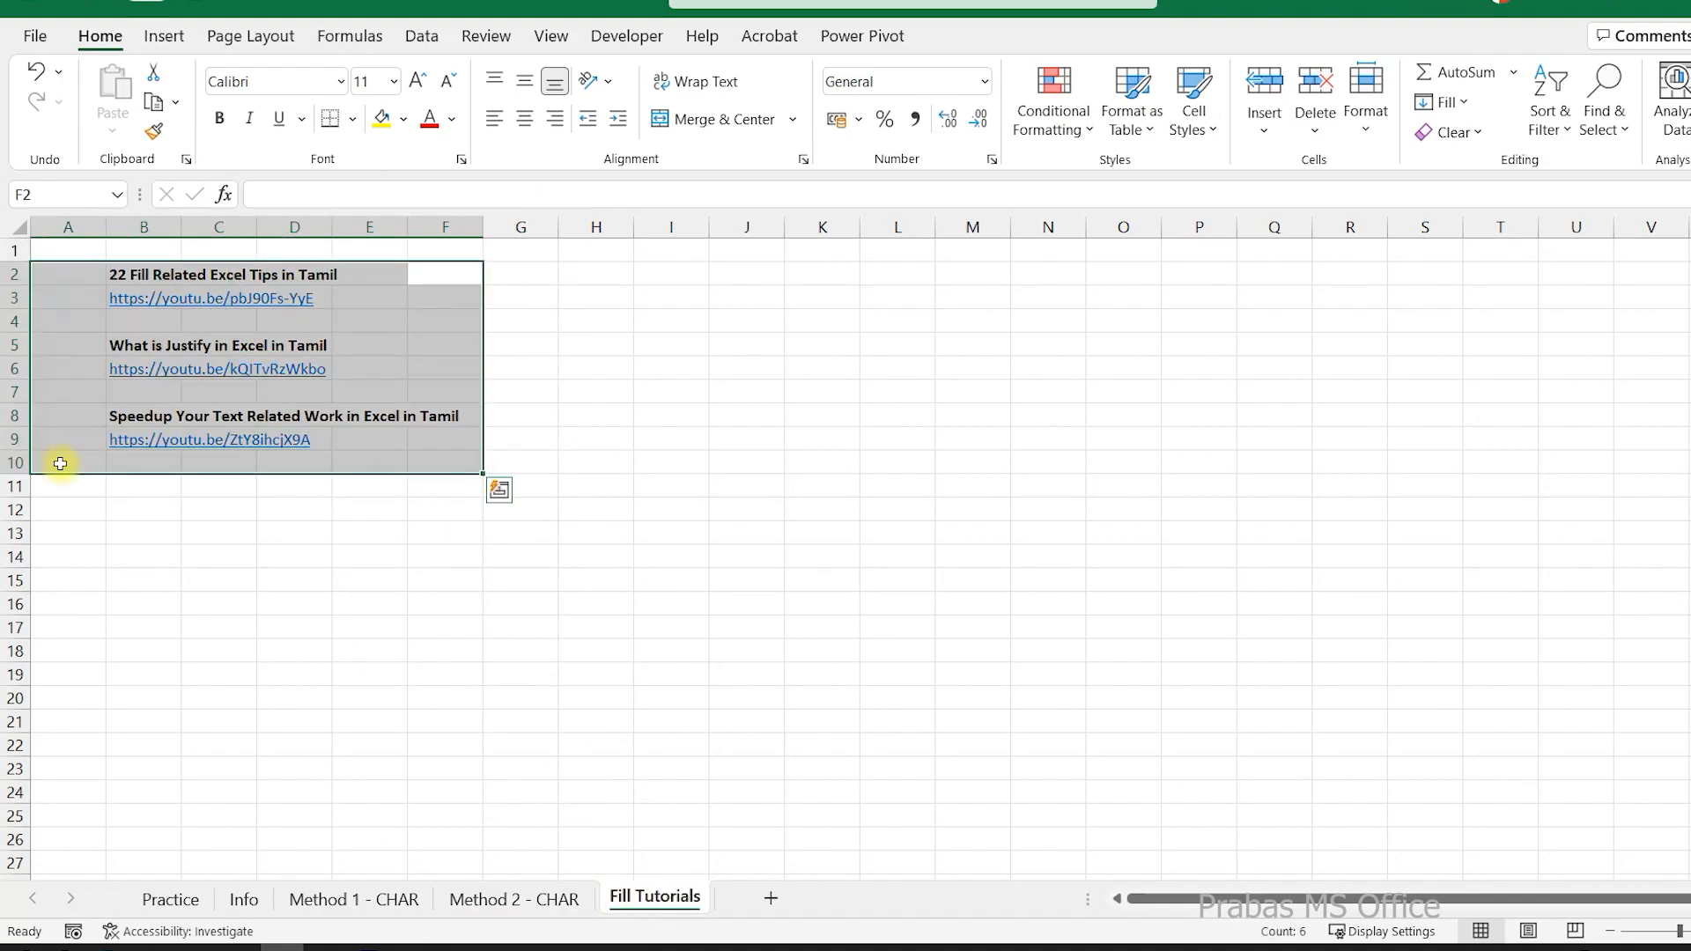
Return to the Practice sheet and enter the formula =CHAR(65) in cell D1.
left_click(176, 903)
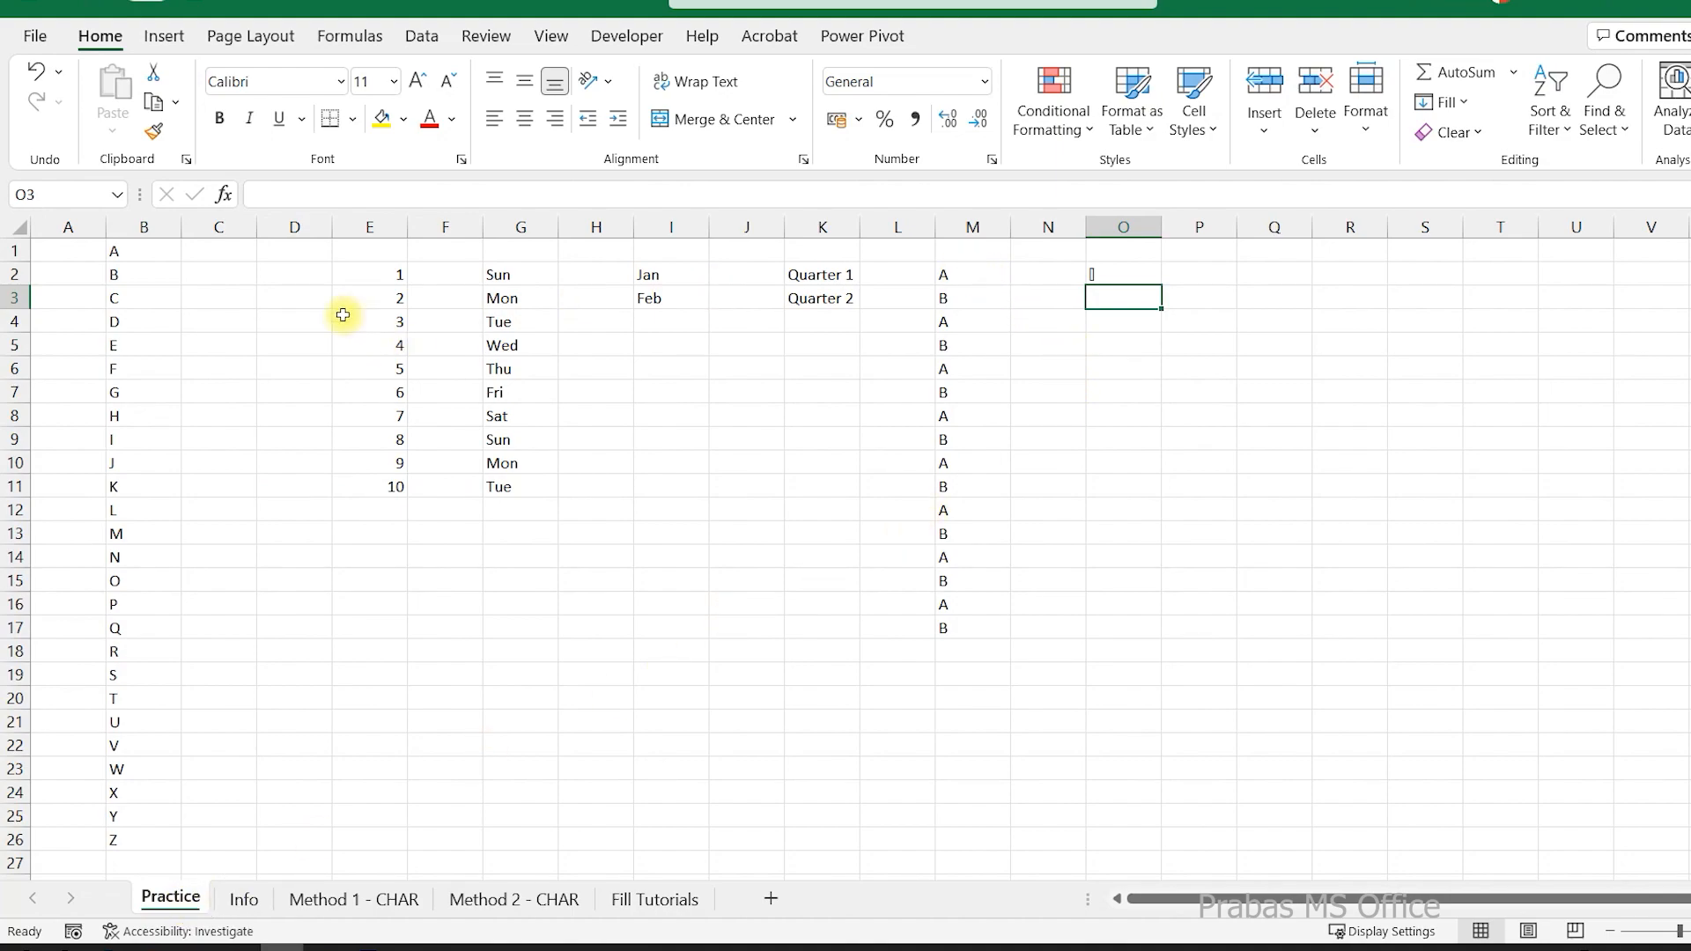
left_click(294, 253)
type("=char")
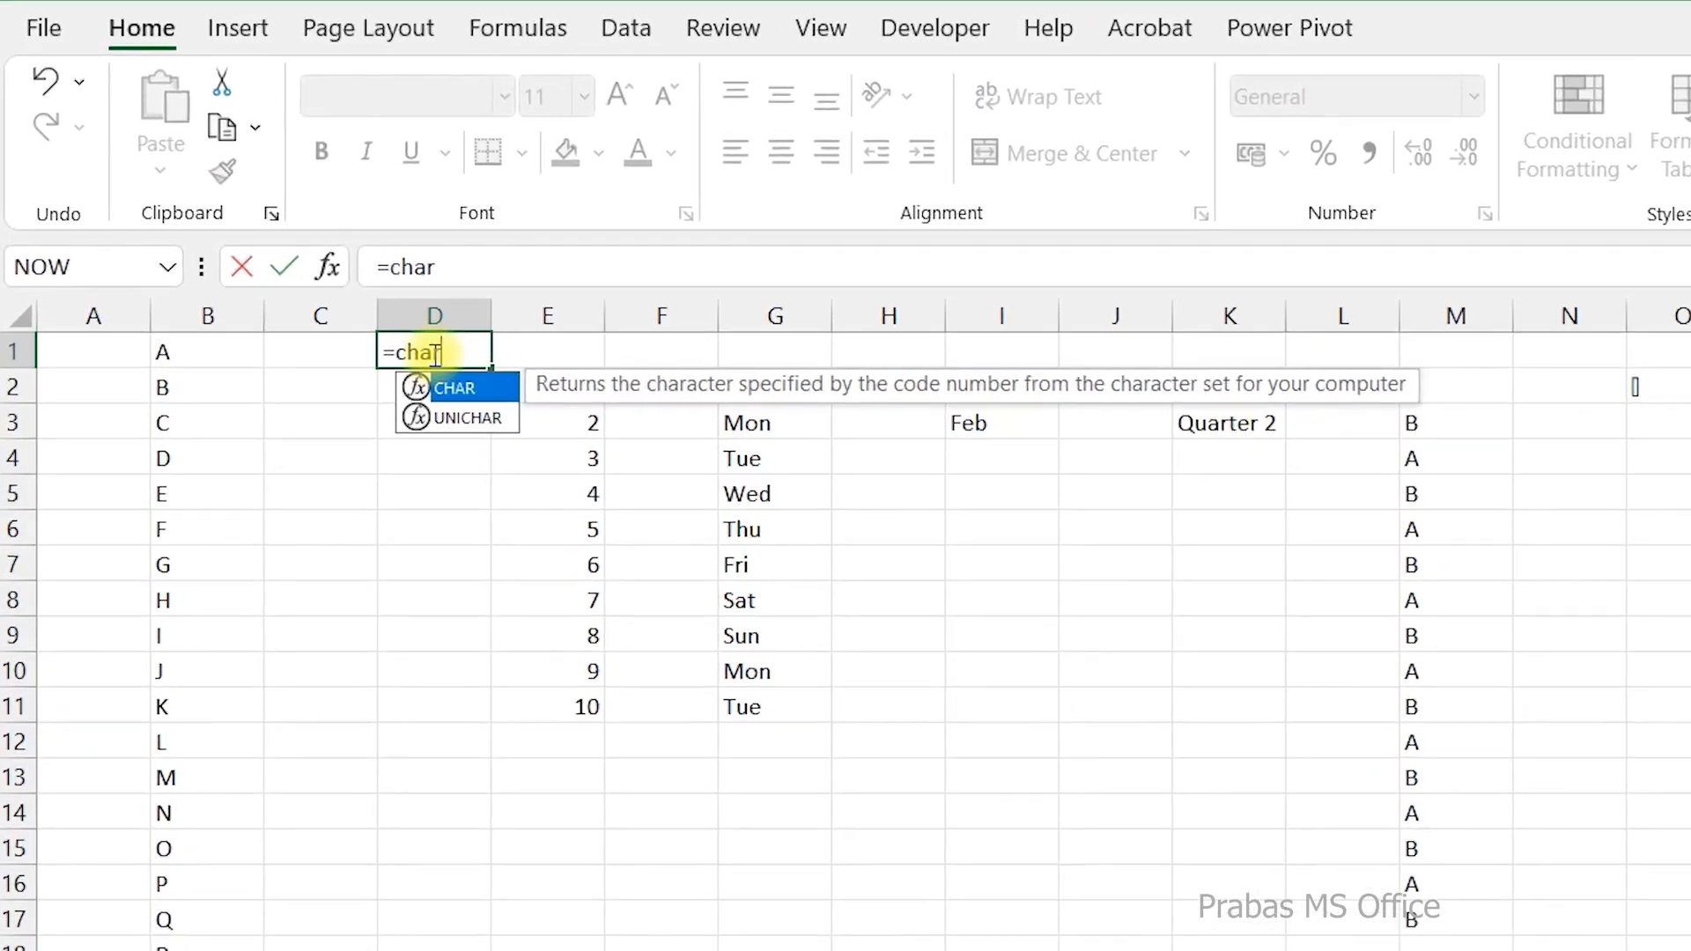
key("Tab")
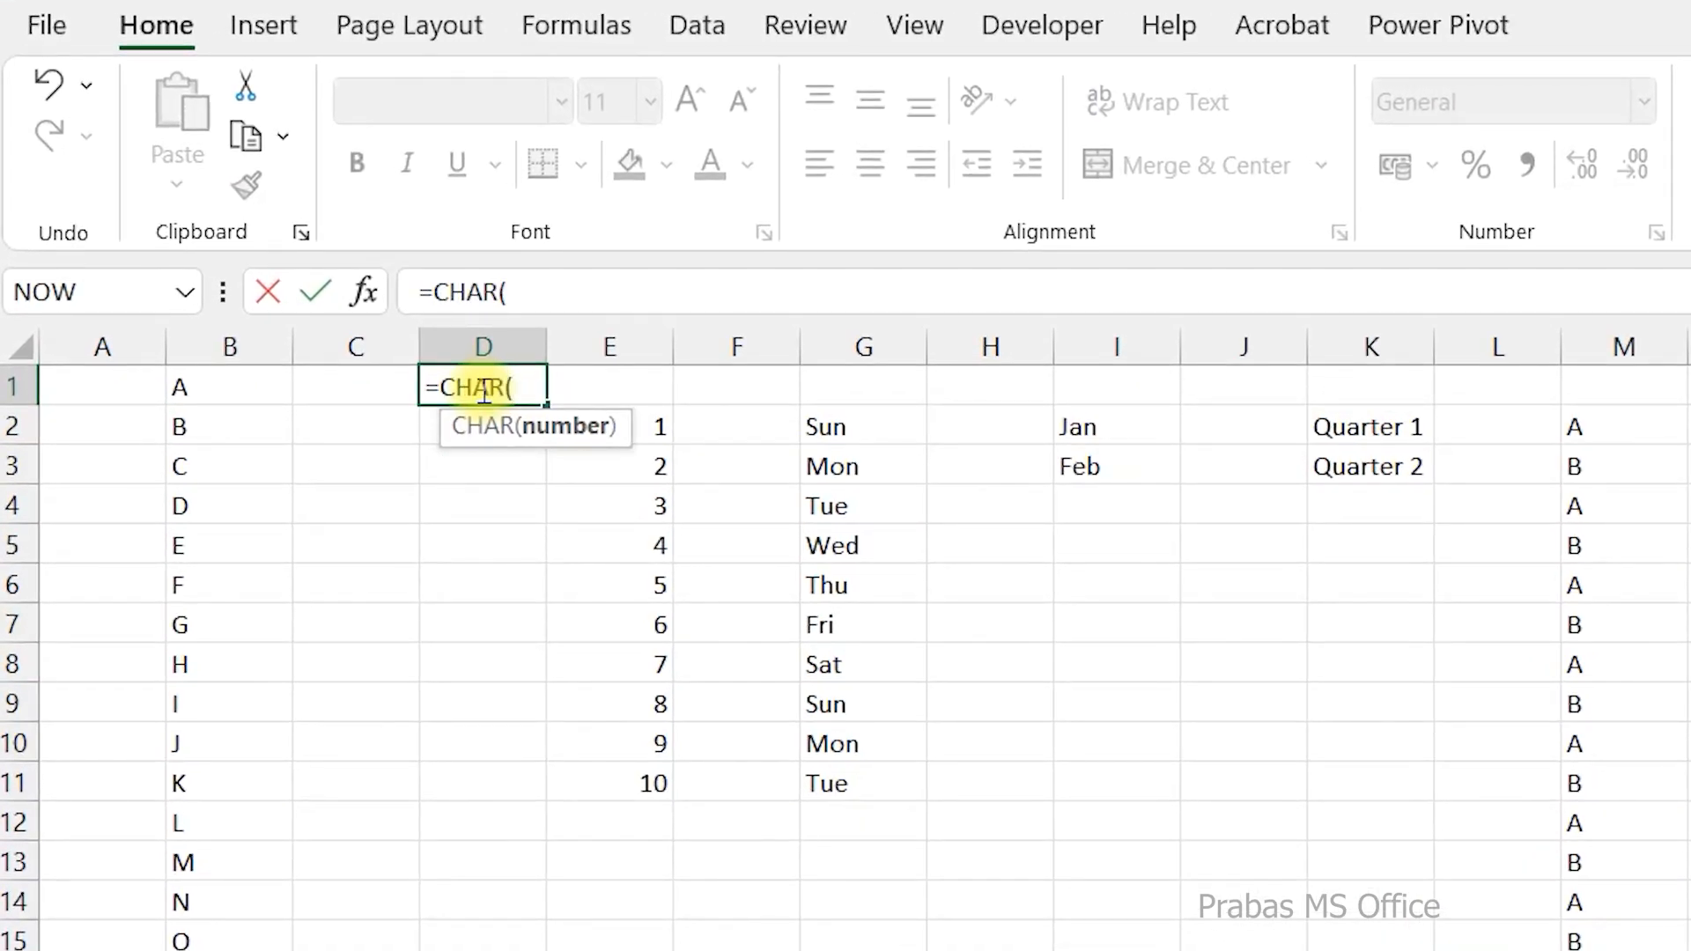
type("65)")
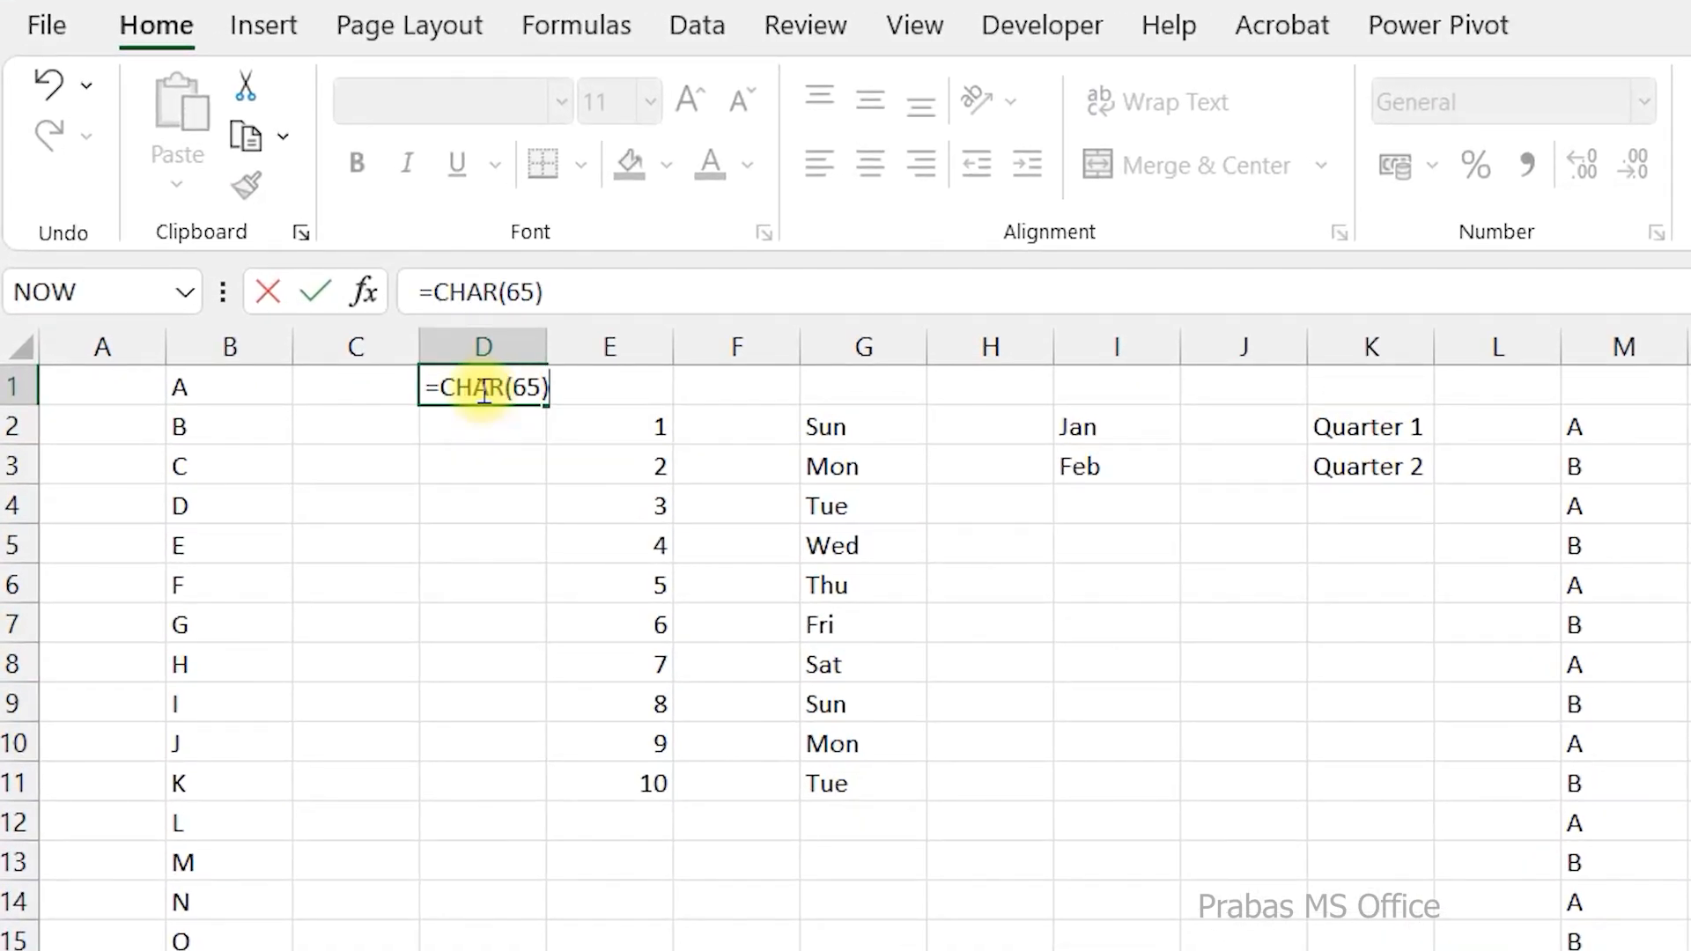
key("Return")
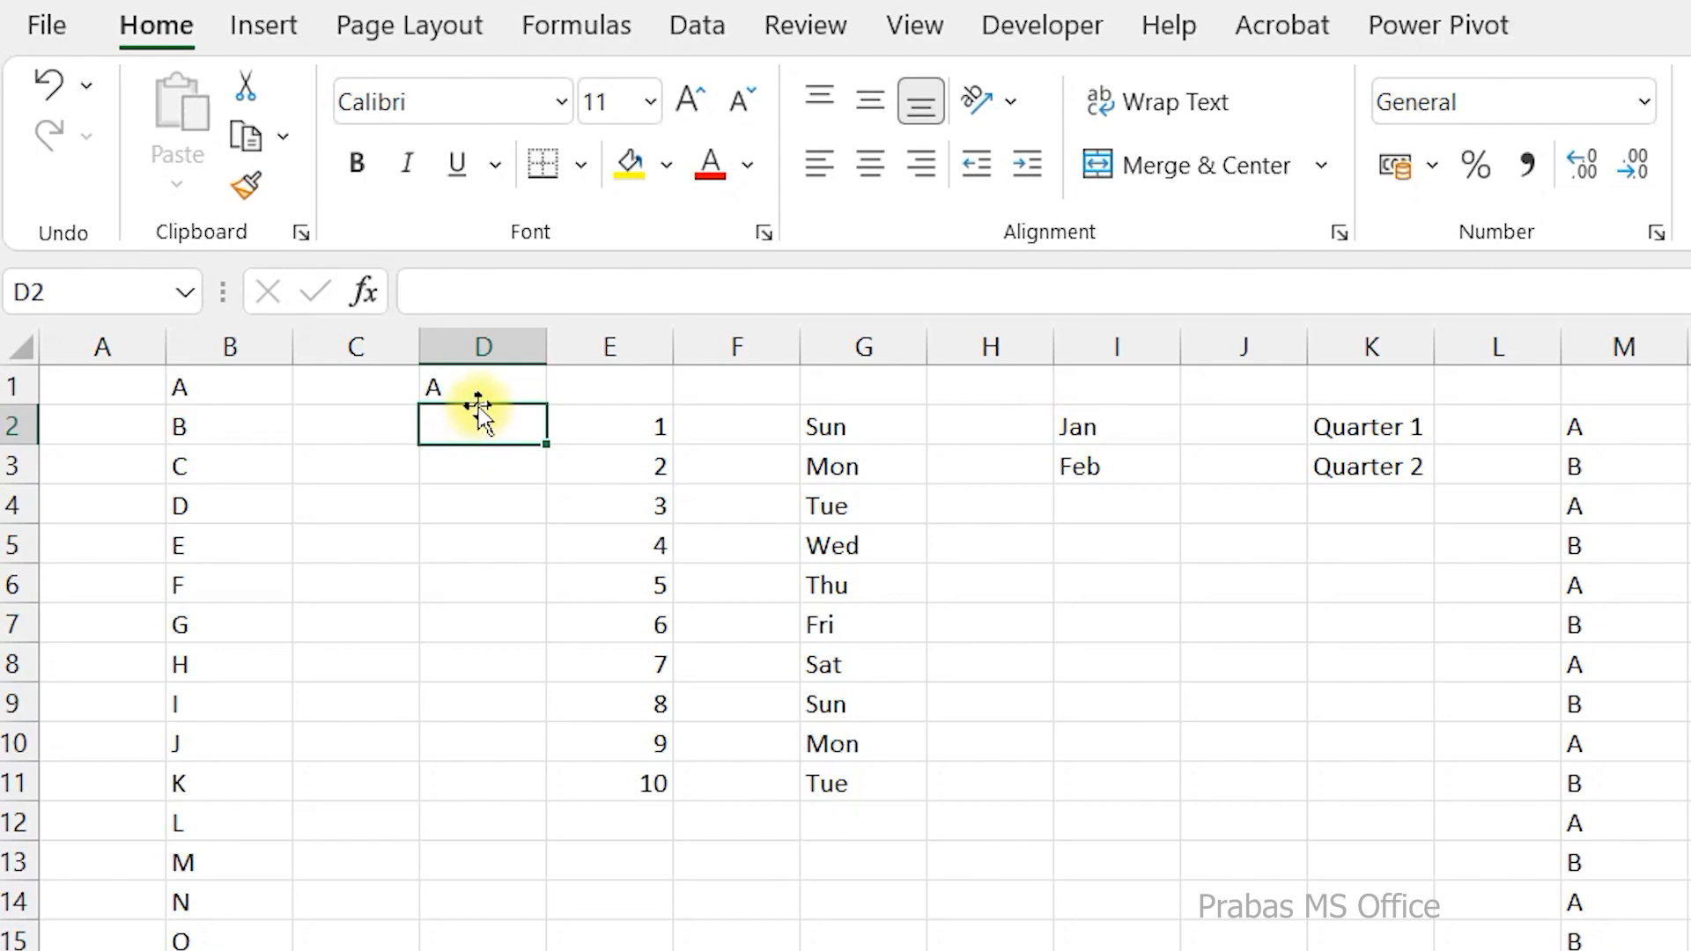
Enter the formula =CHAR(65) in cell D2 as well.
type("=cha")
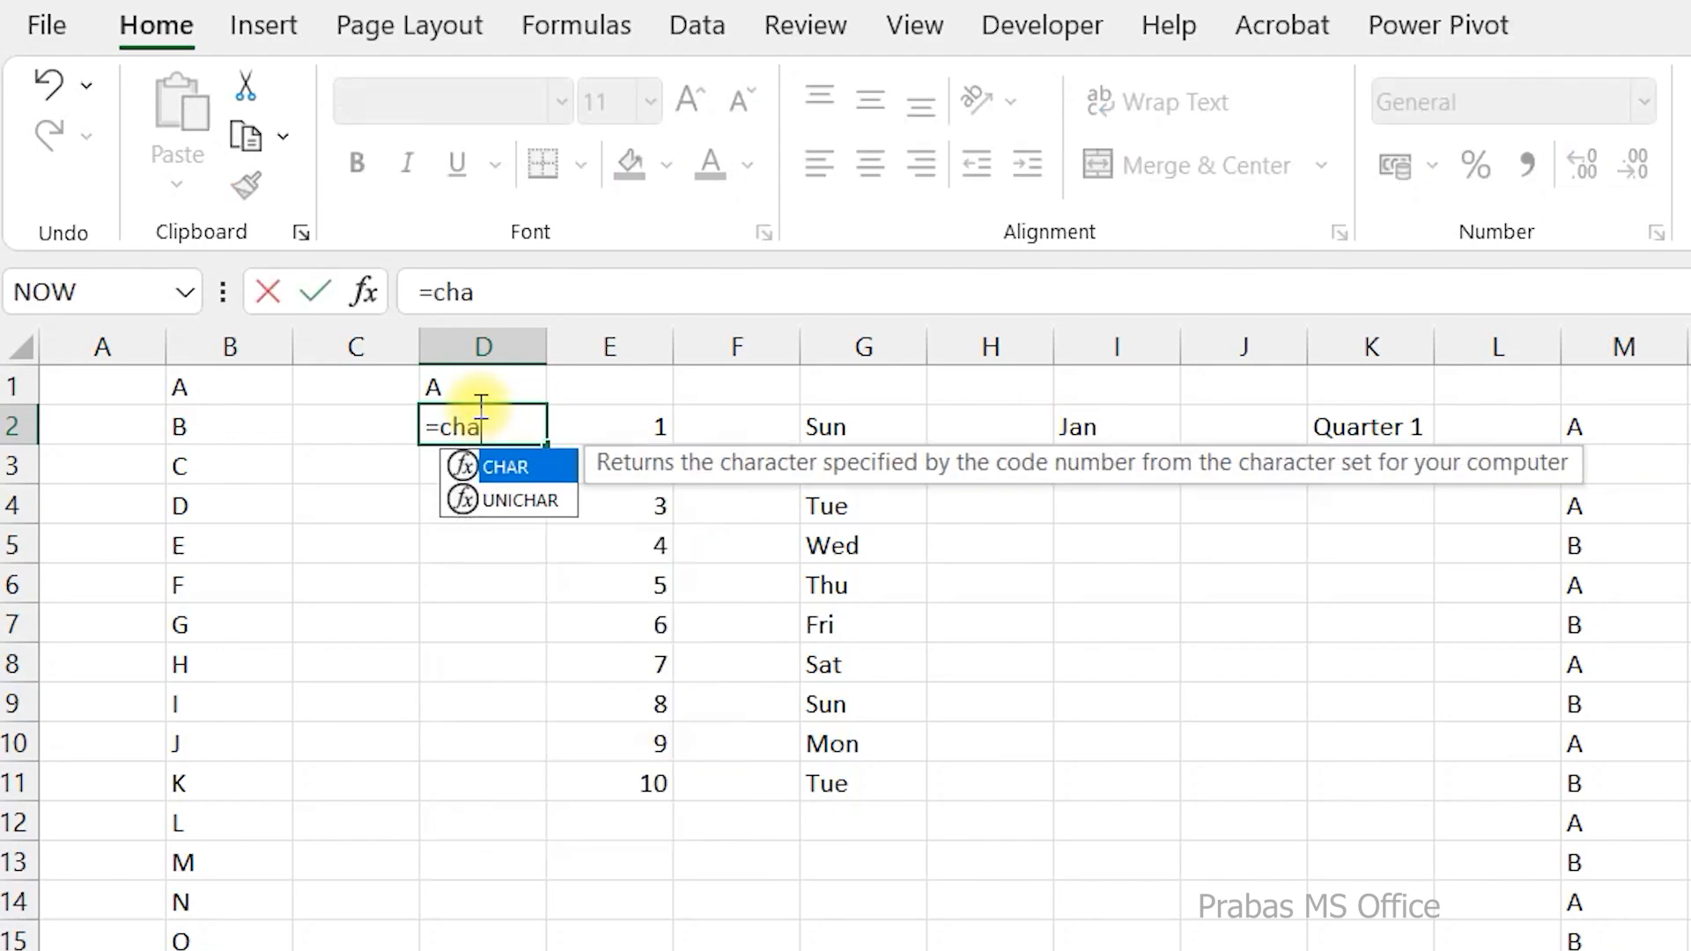
type("r")
key("Tab")
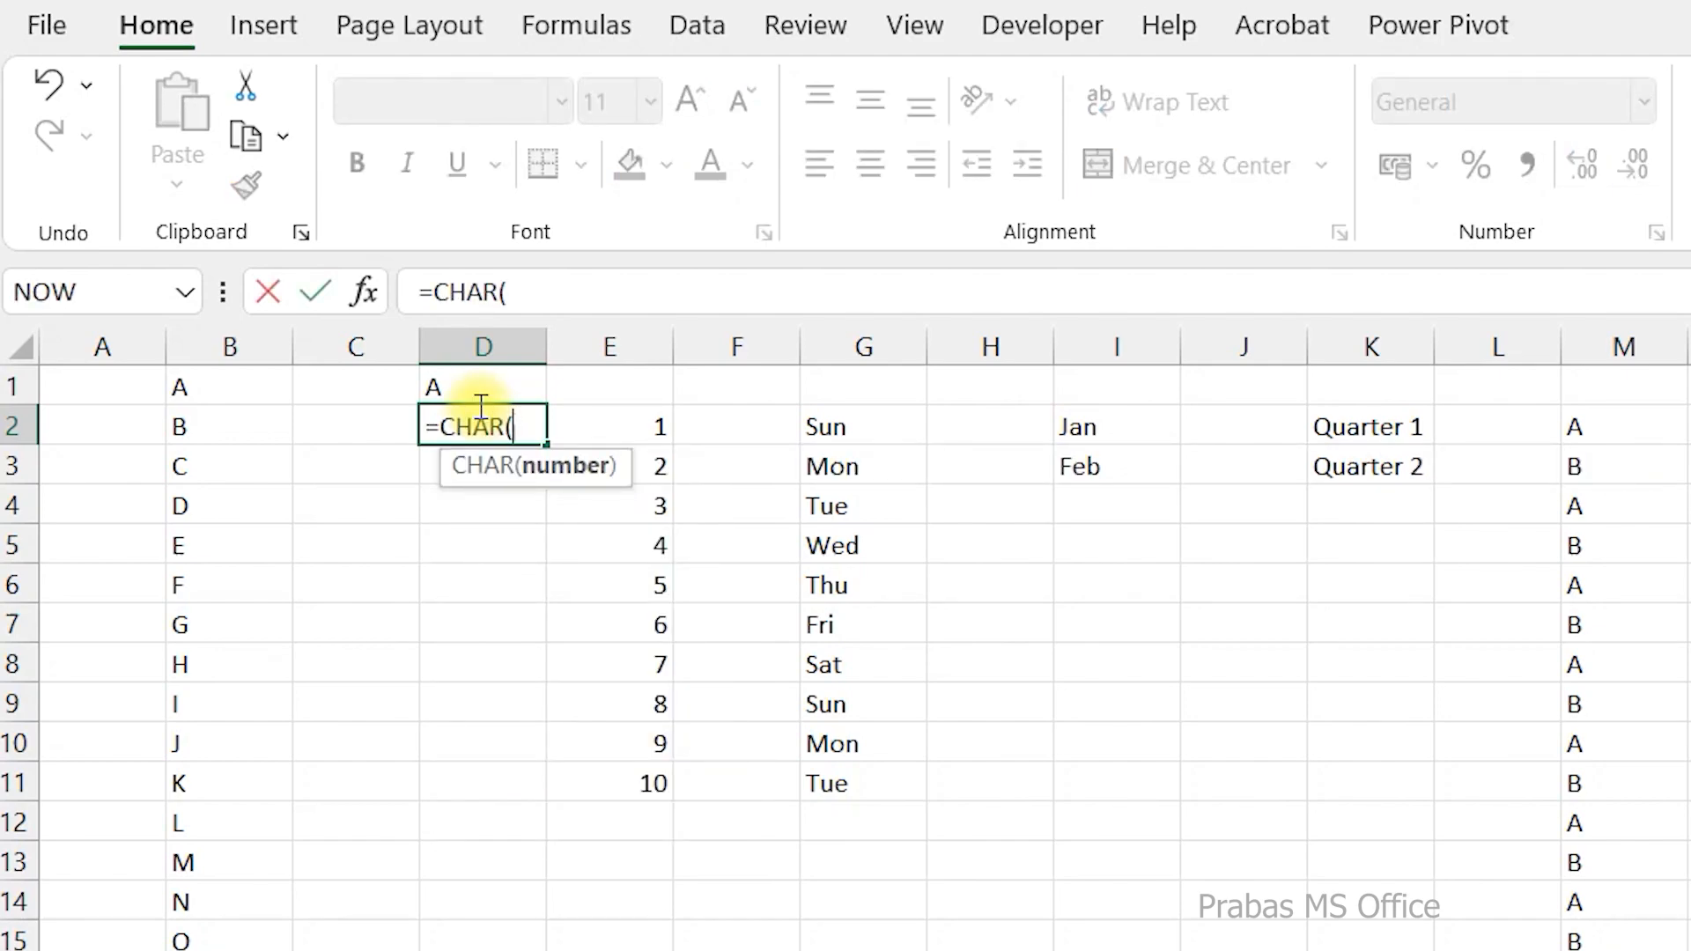
type("65)")
key("Return")
Change the formula in D2 to =CHAR(65+1).
key("Up")
key("F2")
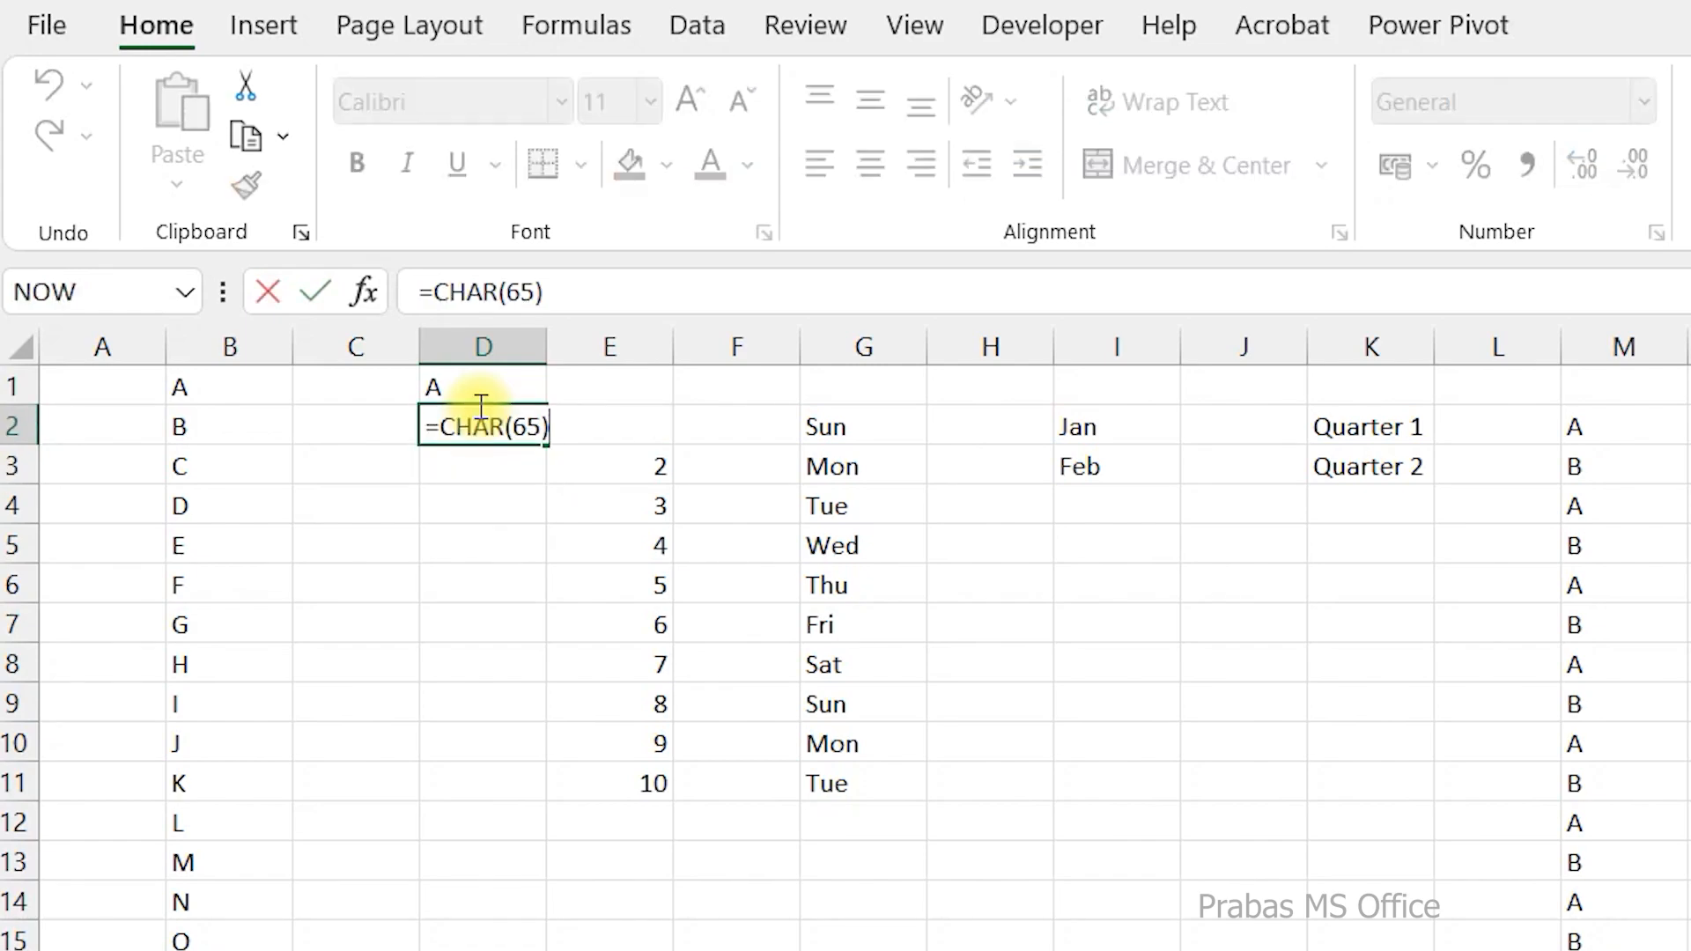
key("Left")
type("+1")
key("Return")
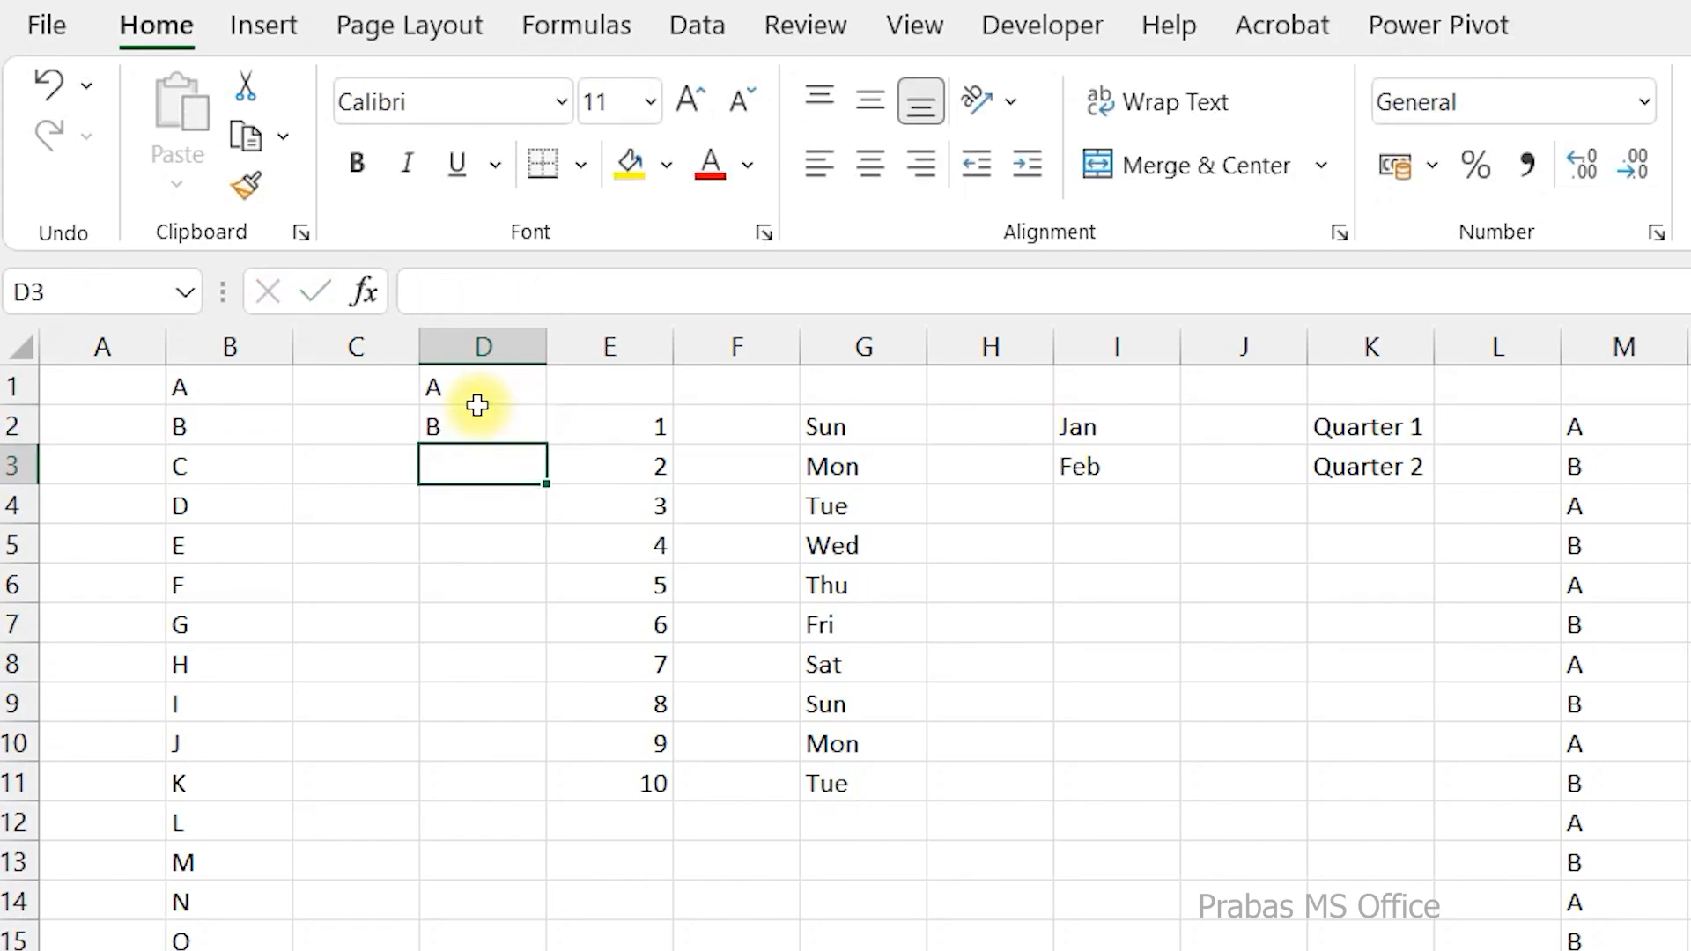
Replace the added constant in the D2 formula with a row reference, making it =CHAR(65+ROW()-1).
double_click(475, 415)
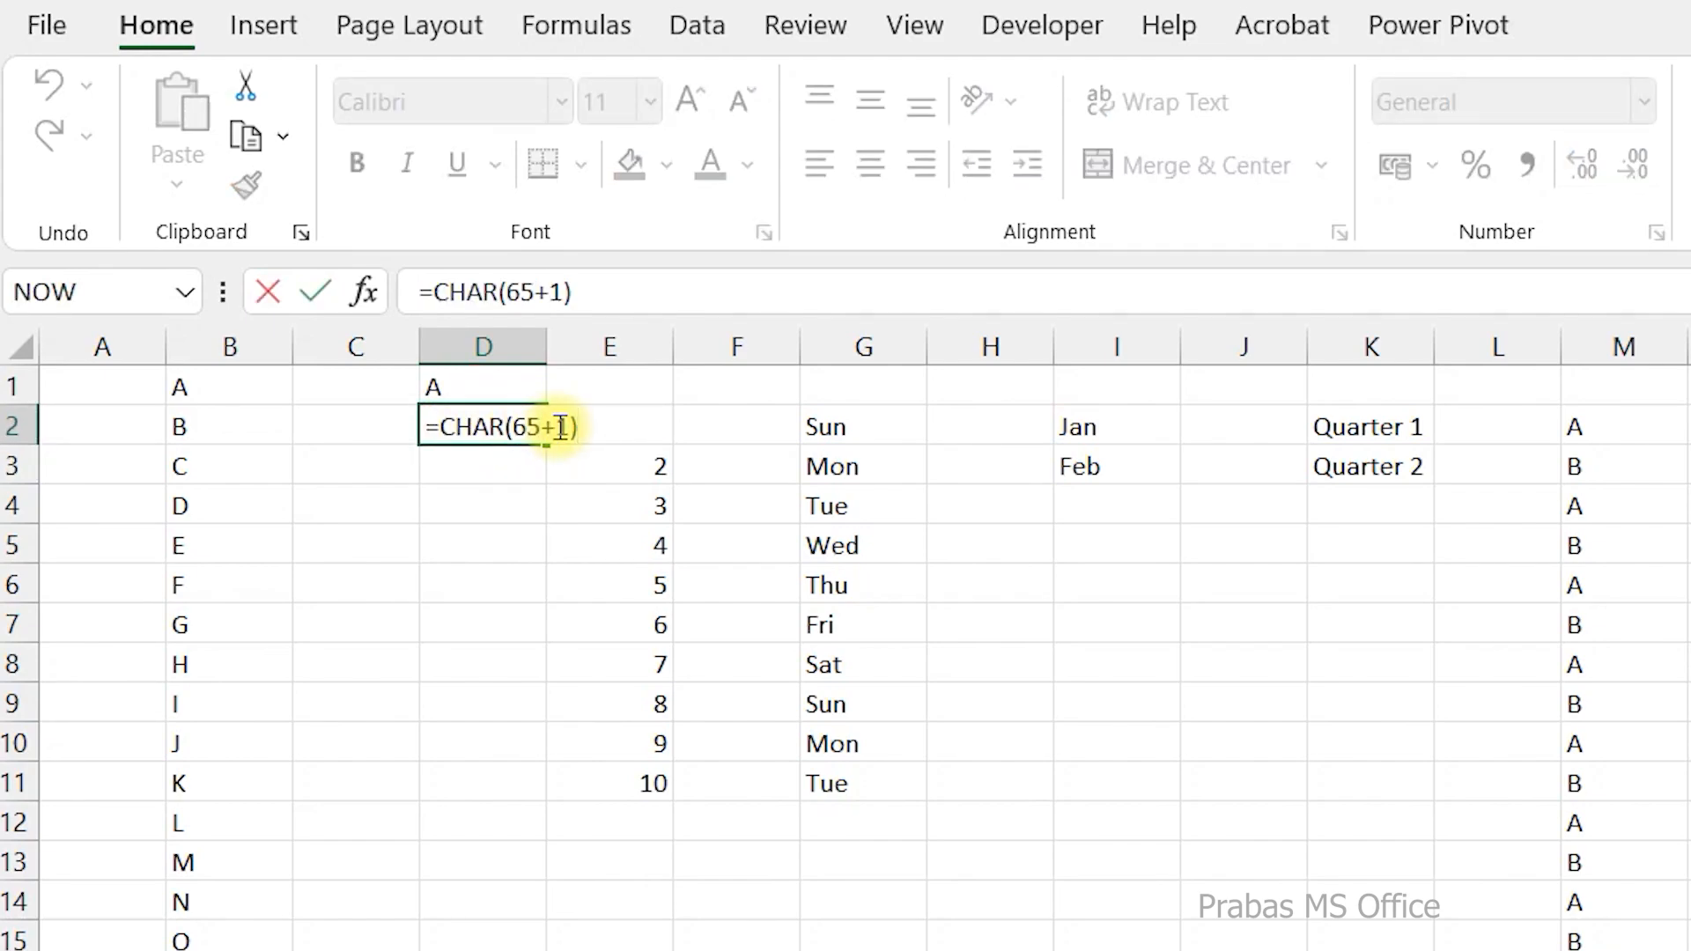
double_click(560, 426)
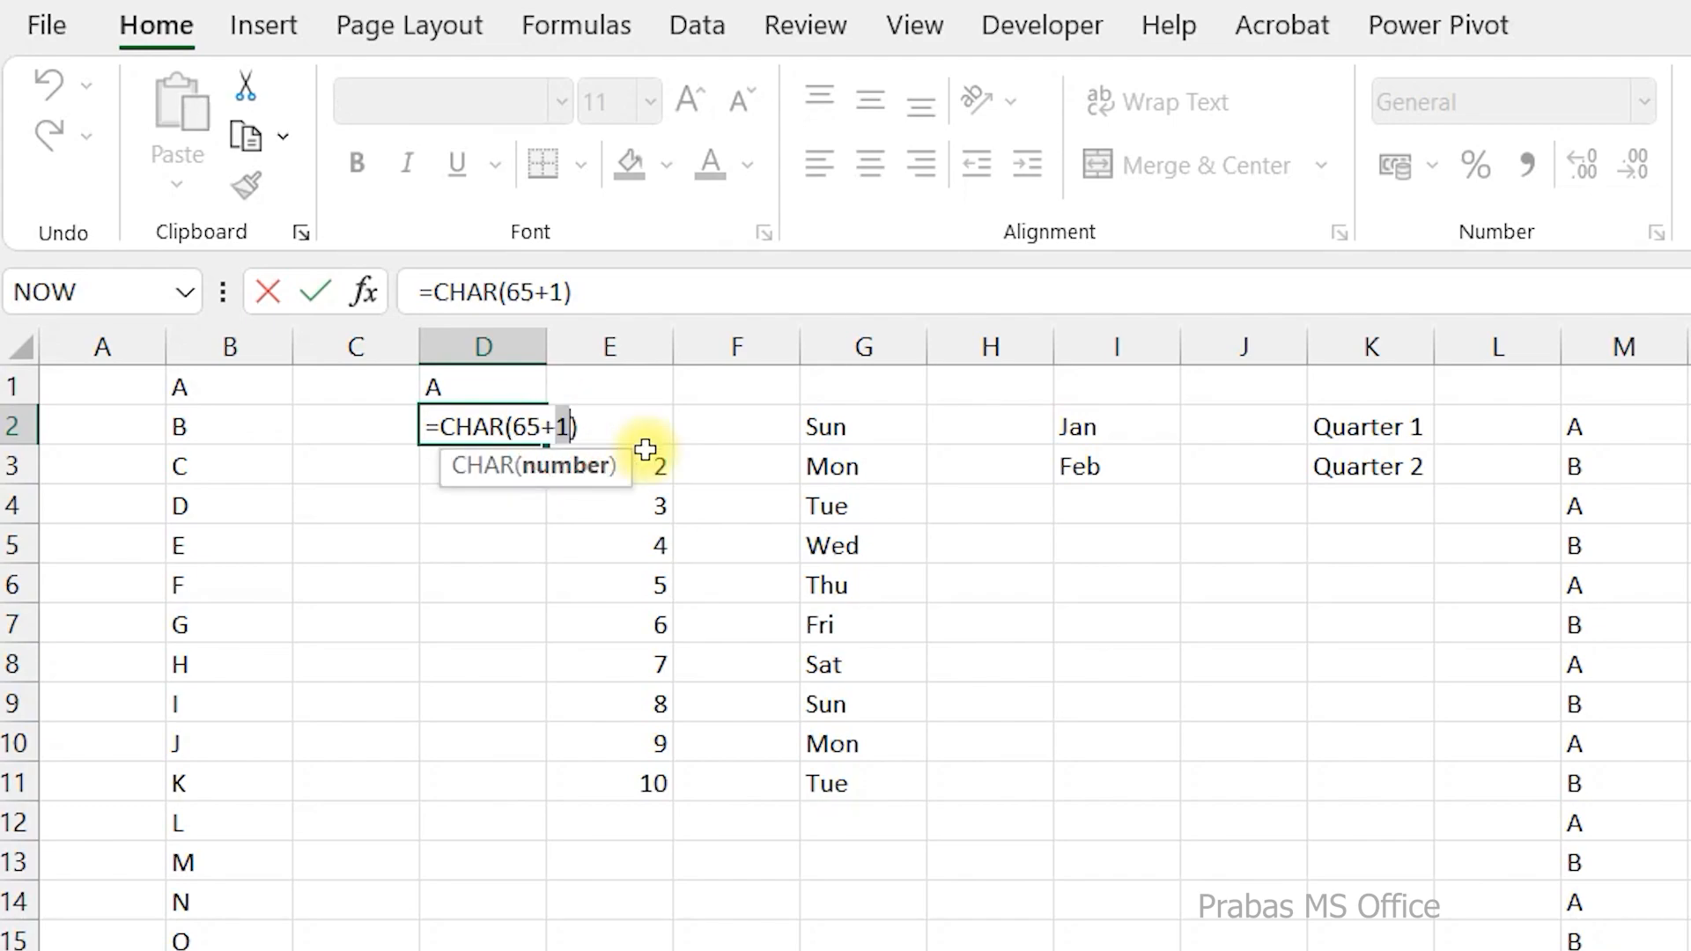
type("row")
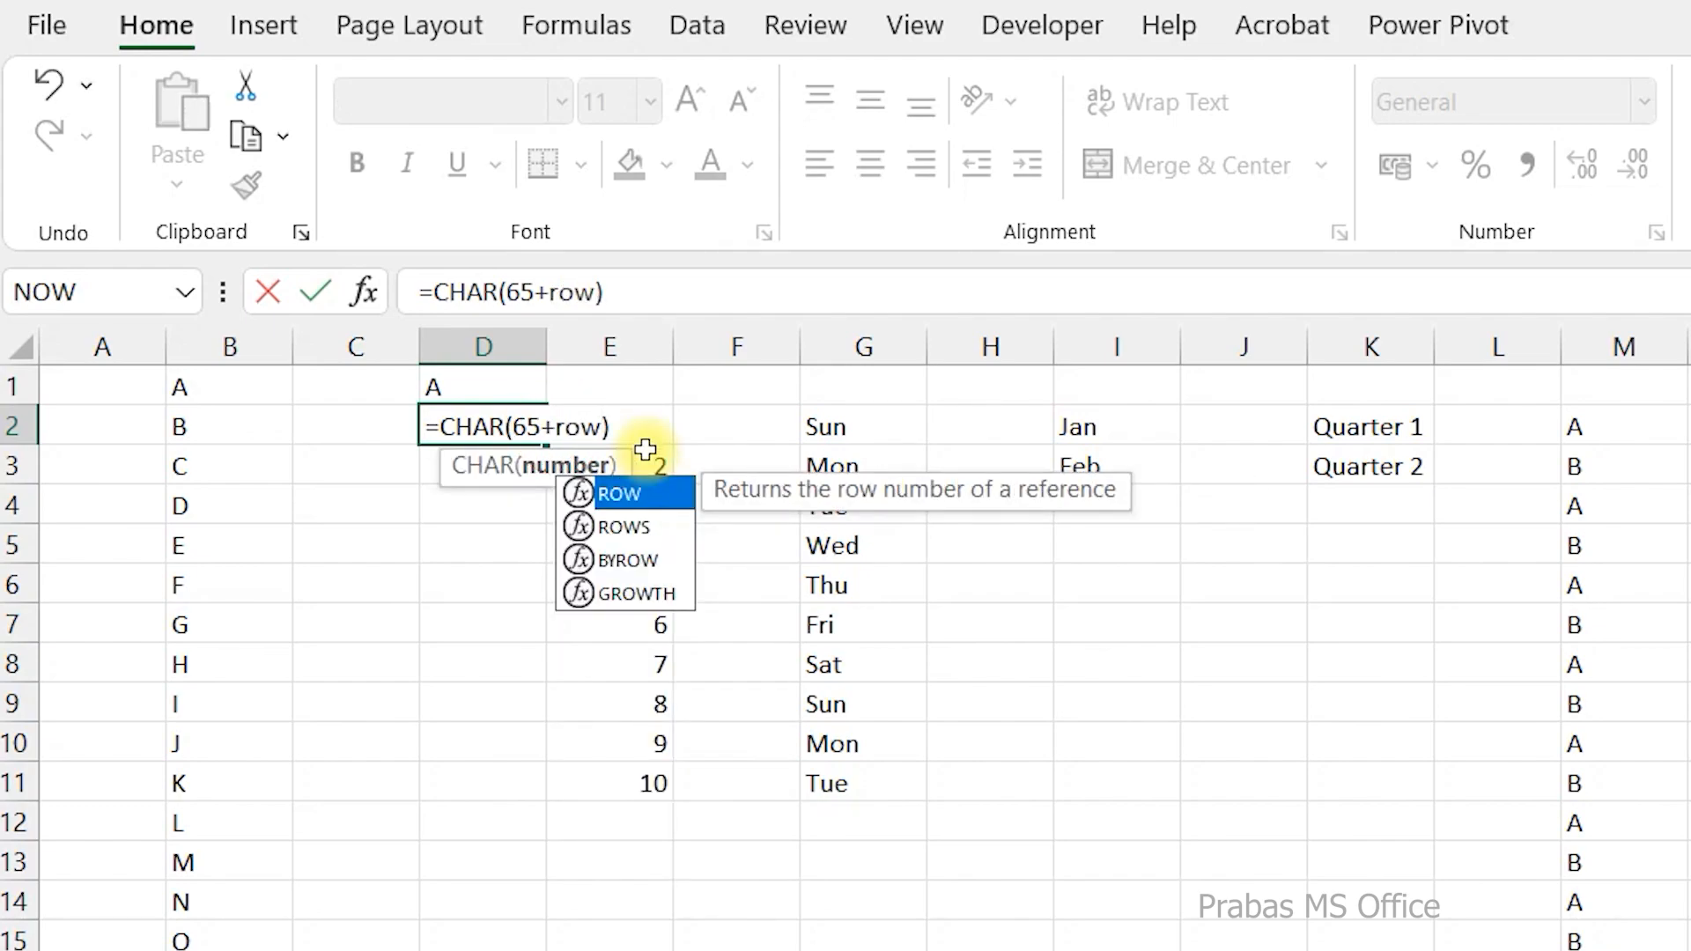
type("()")
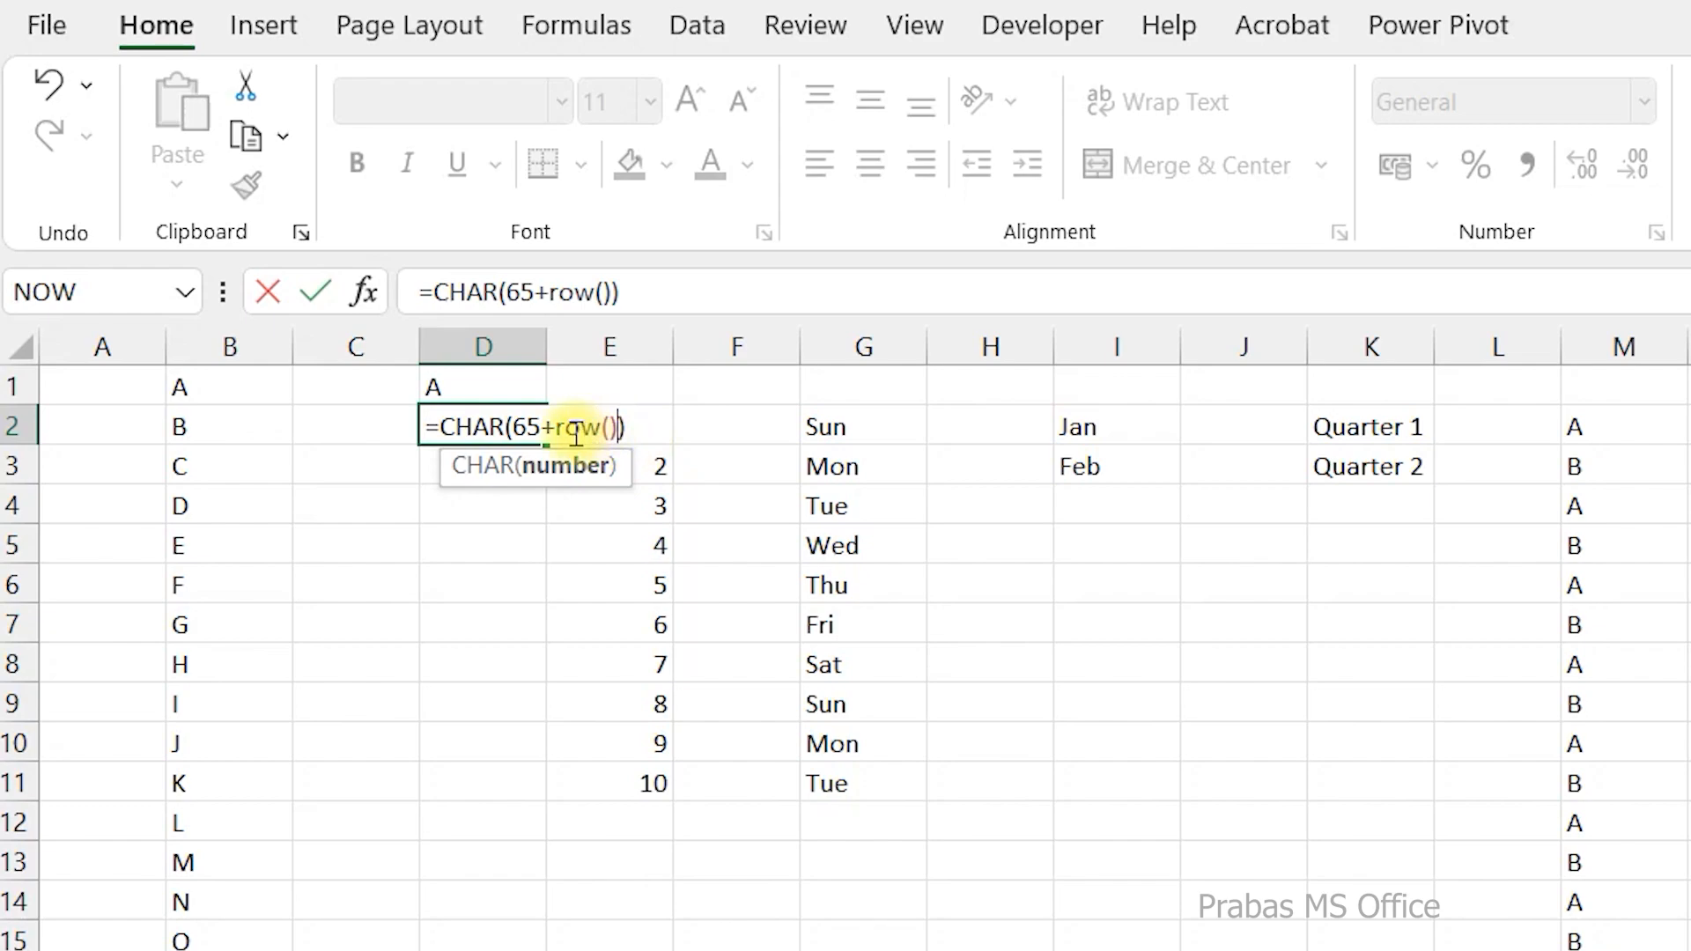
left_click_drag(557, 426, 615, 426)
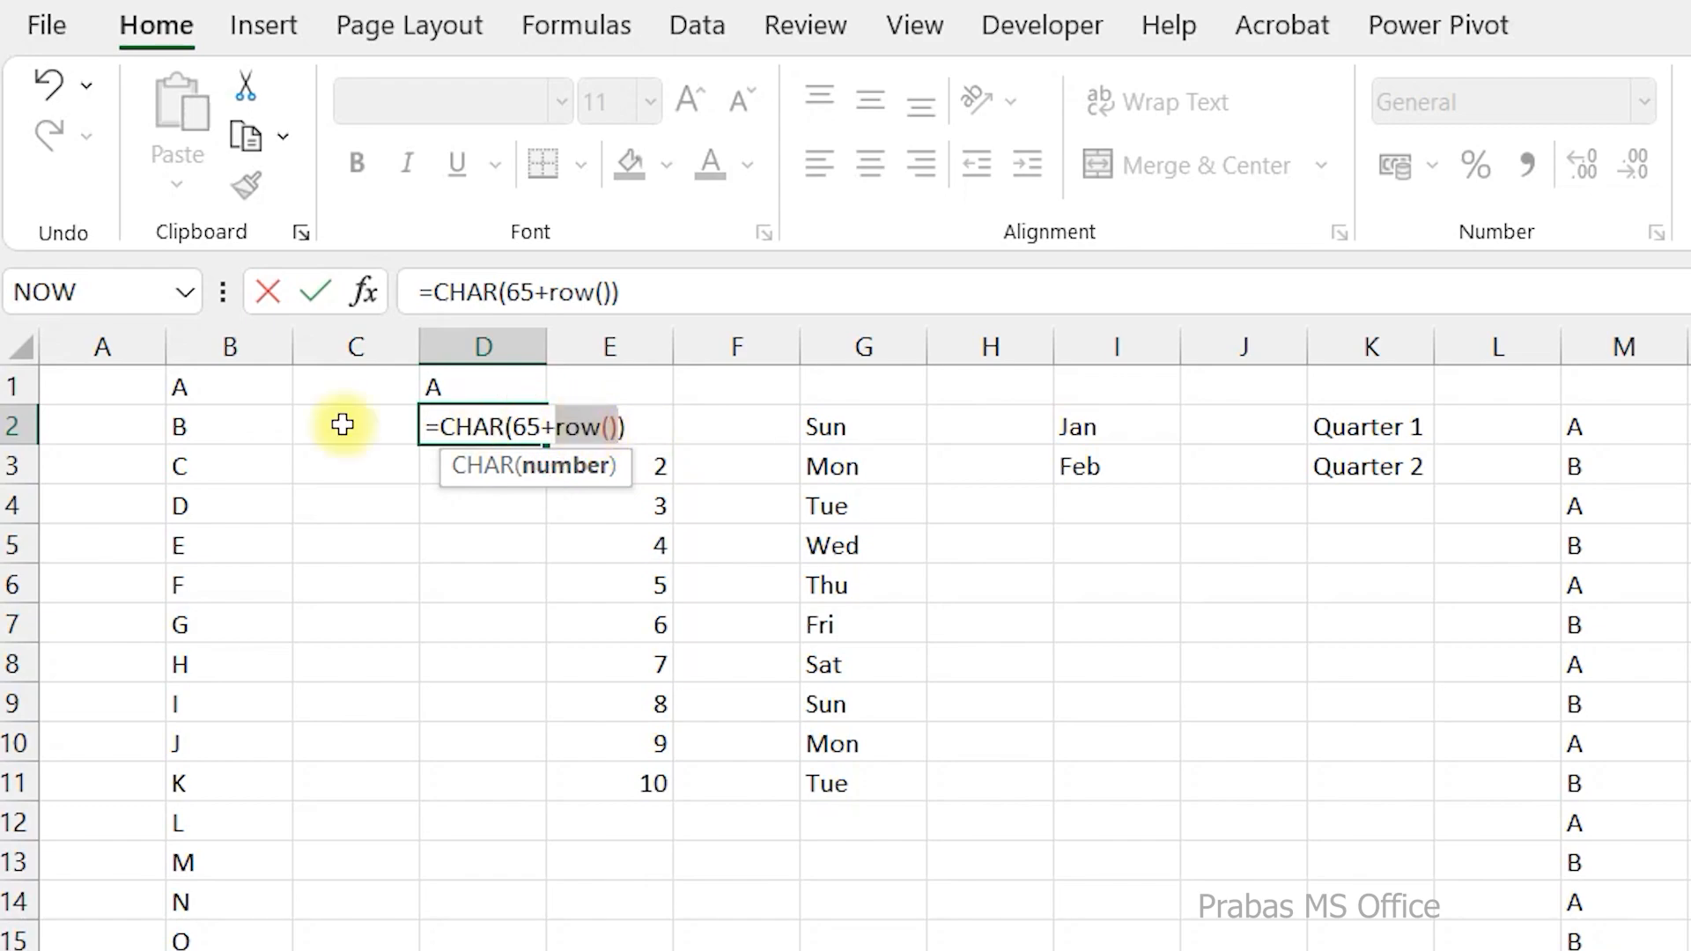
left_click(618, 426)
type("-1")
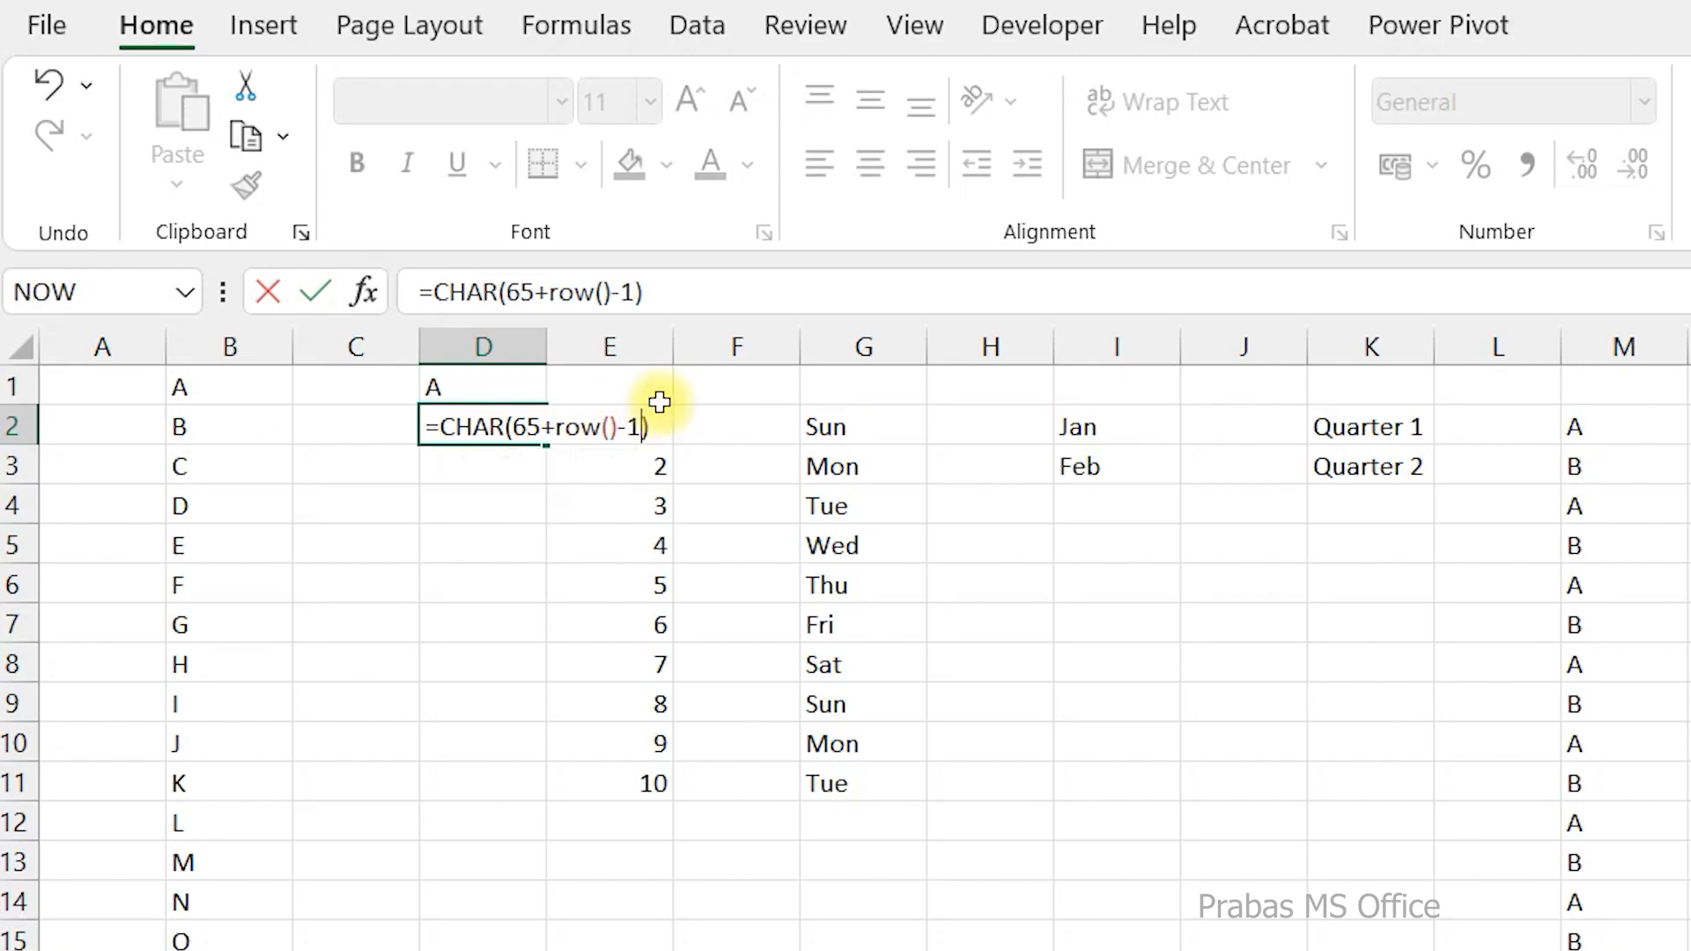
key("Return")
Fill the D2 formula down column D to row 26, and check the formulas in D1 and D2.
left_click(519, 432)
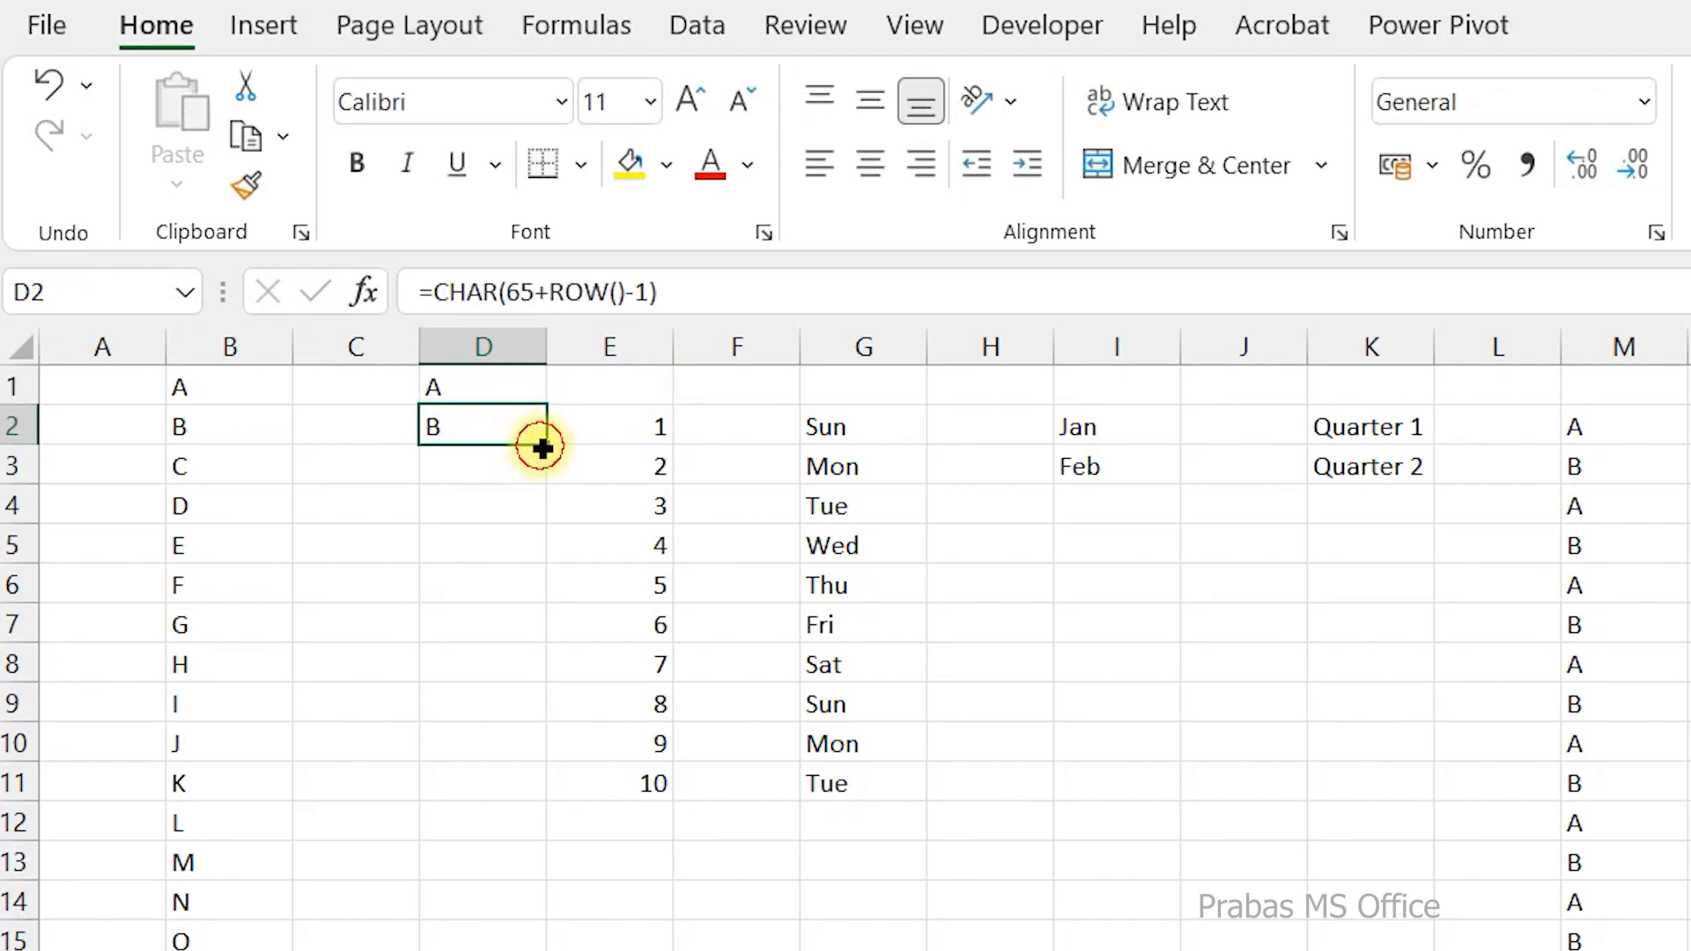
double_click(545, 445)
scroll(491, 751, "down", 1)
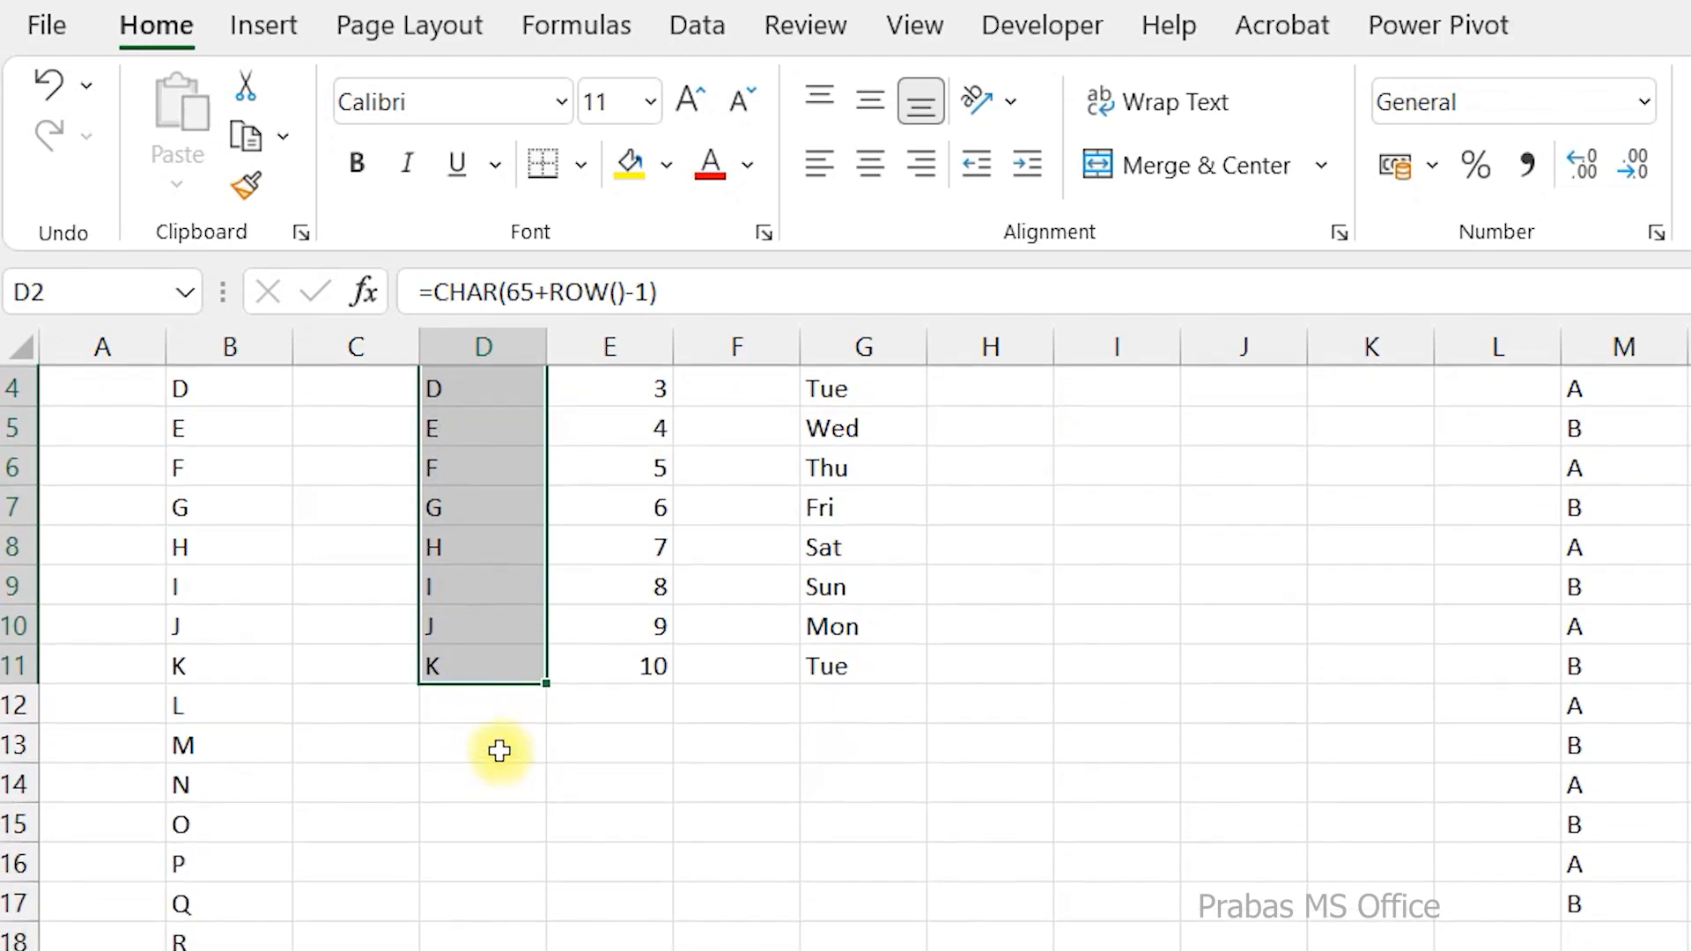
left_click_drag(552, 685, 545, 948)
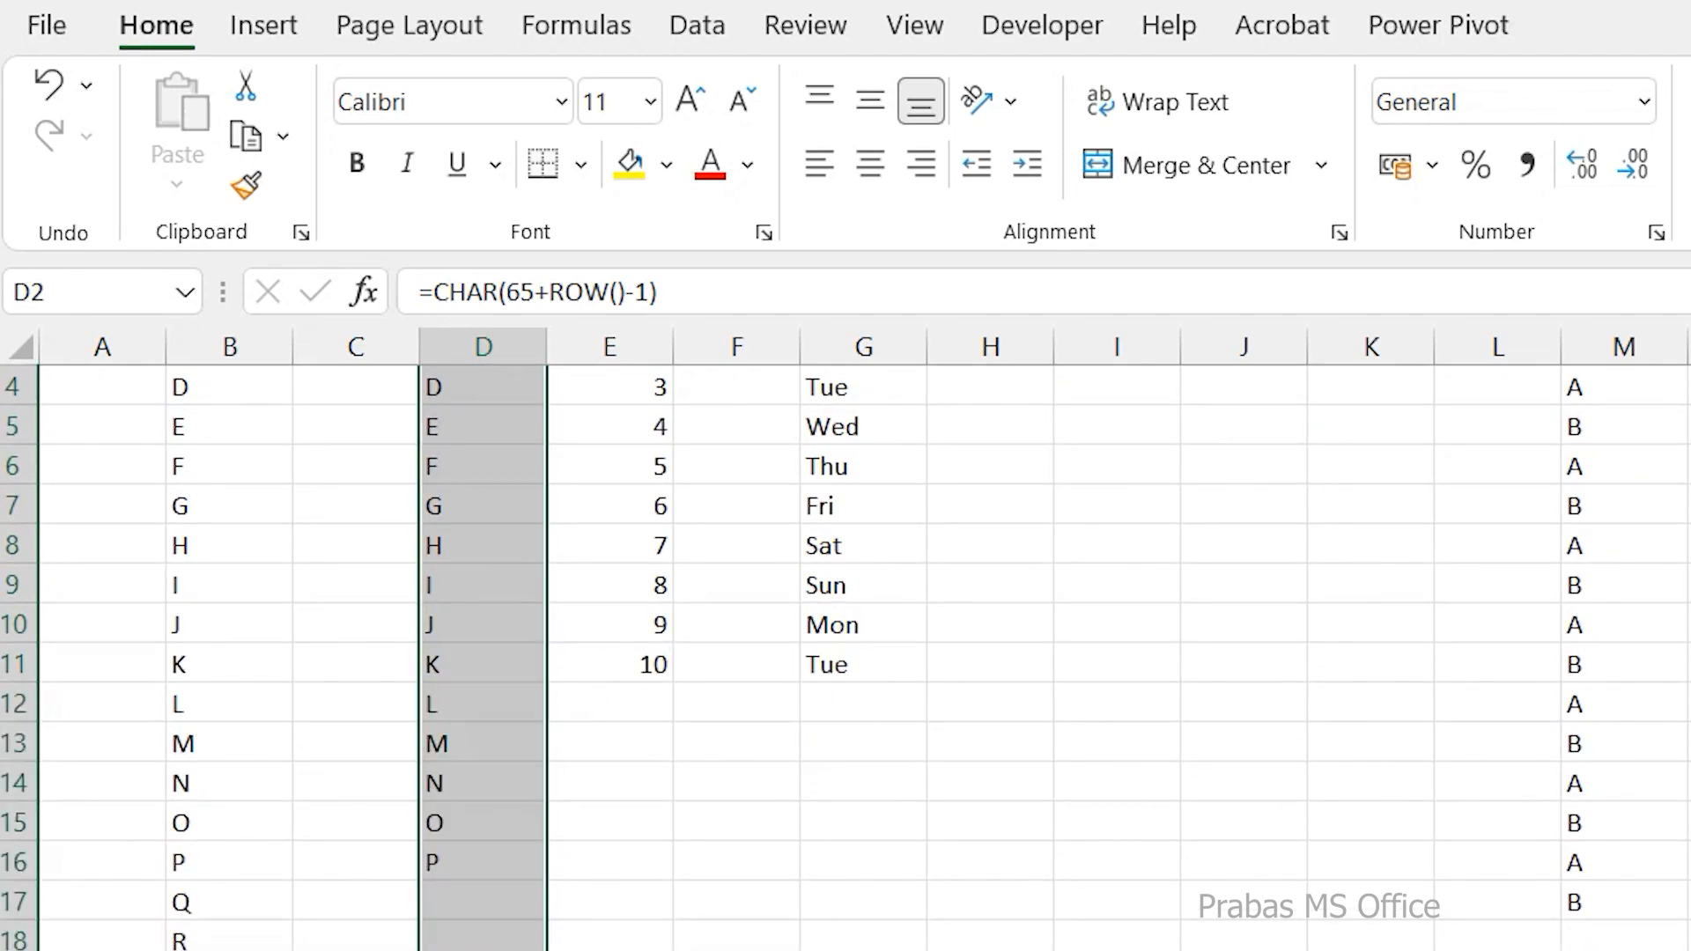
scroll(472, 782, "up", 1)
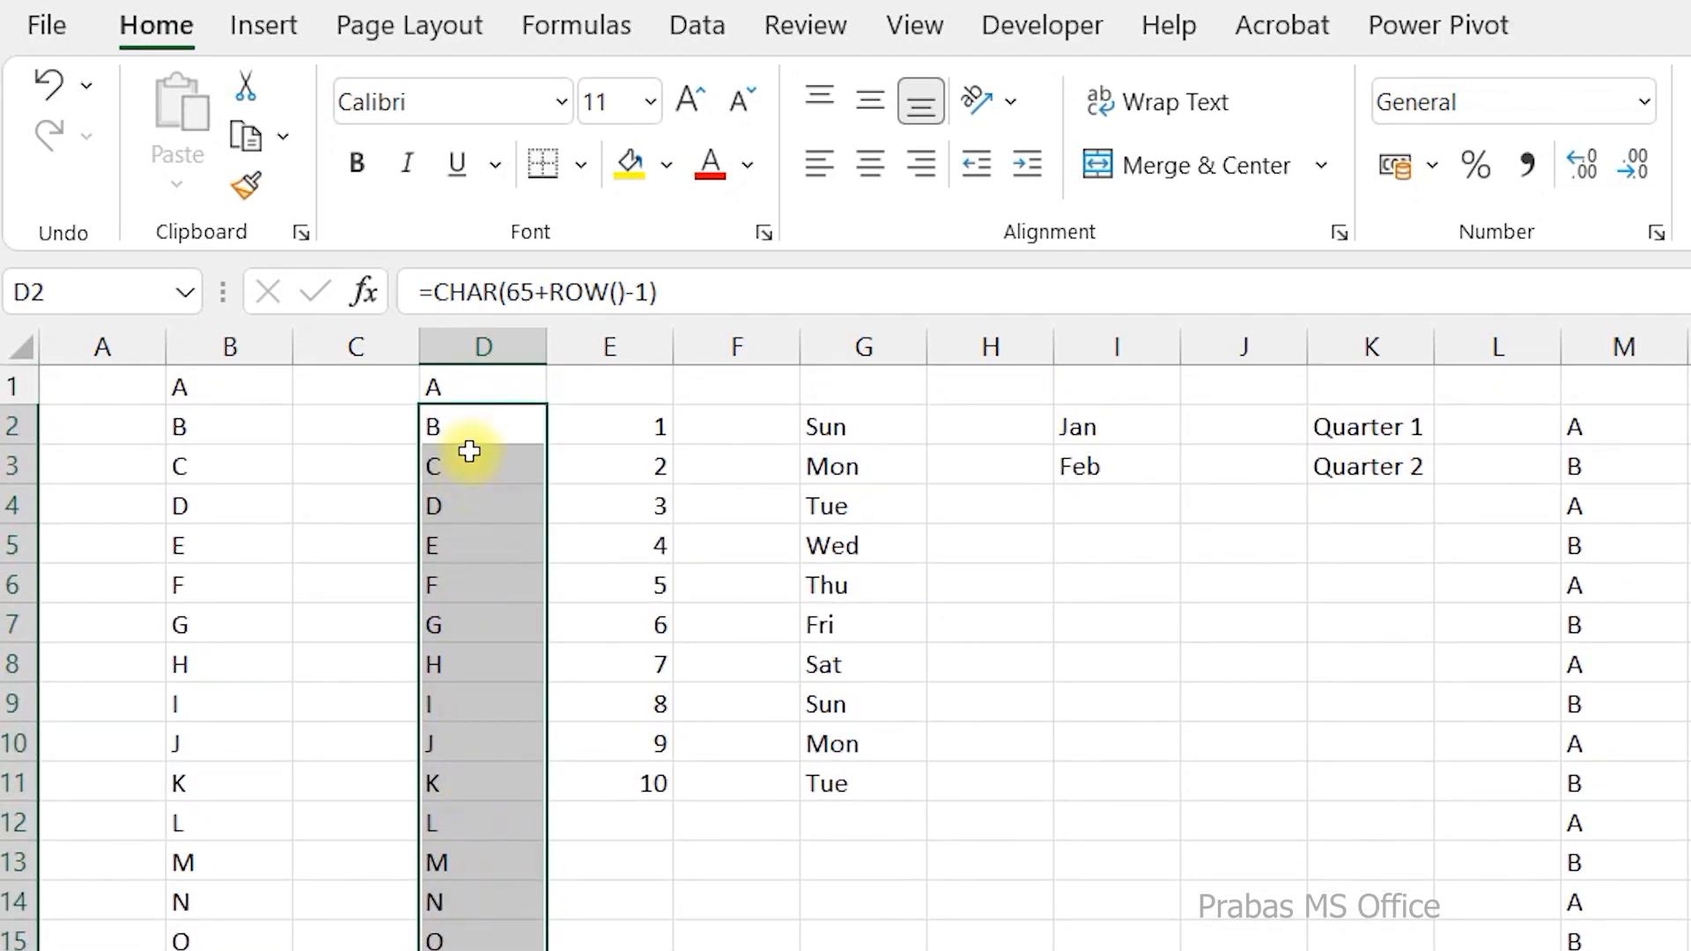
left_click(475, 387)
left_click(480, 424)
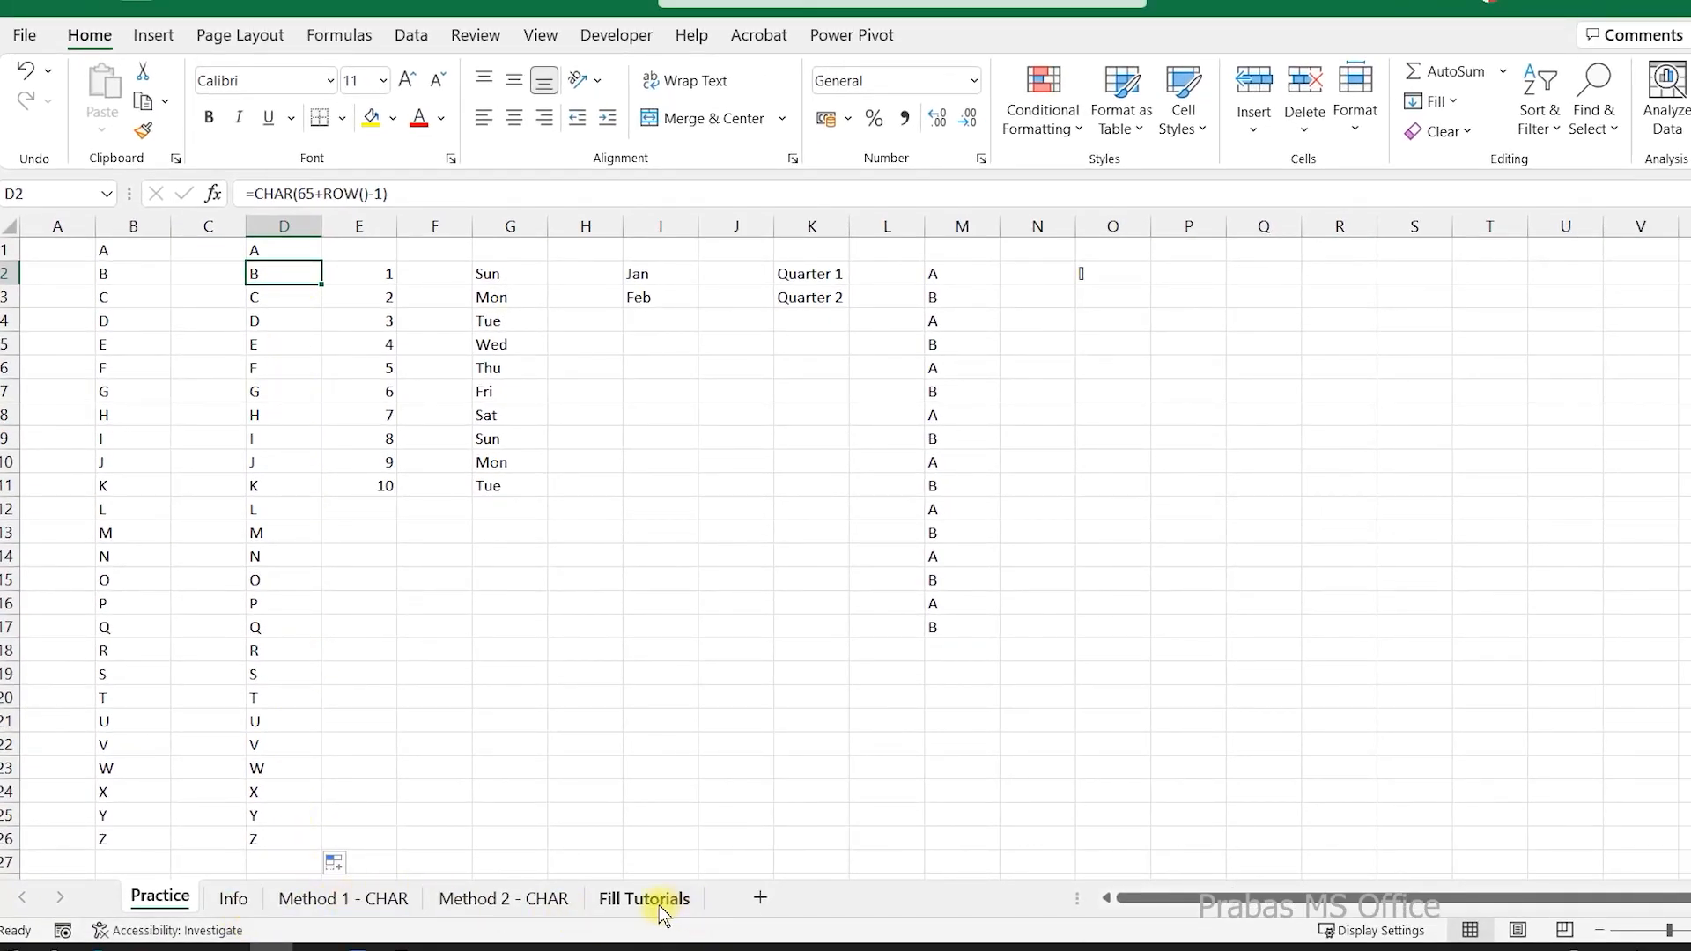
Review the Info, Method 1 - CHAR, Method 2 - CHAR and Fill Tutorials sheets in turn.
left_click(233, 899)
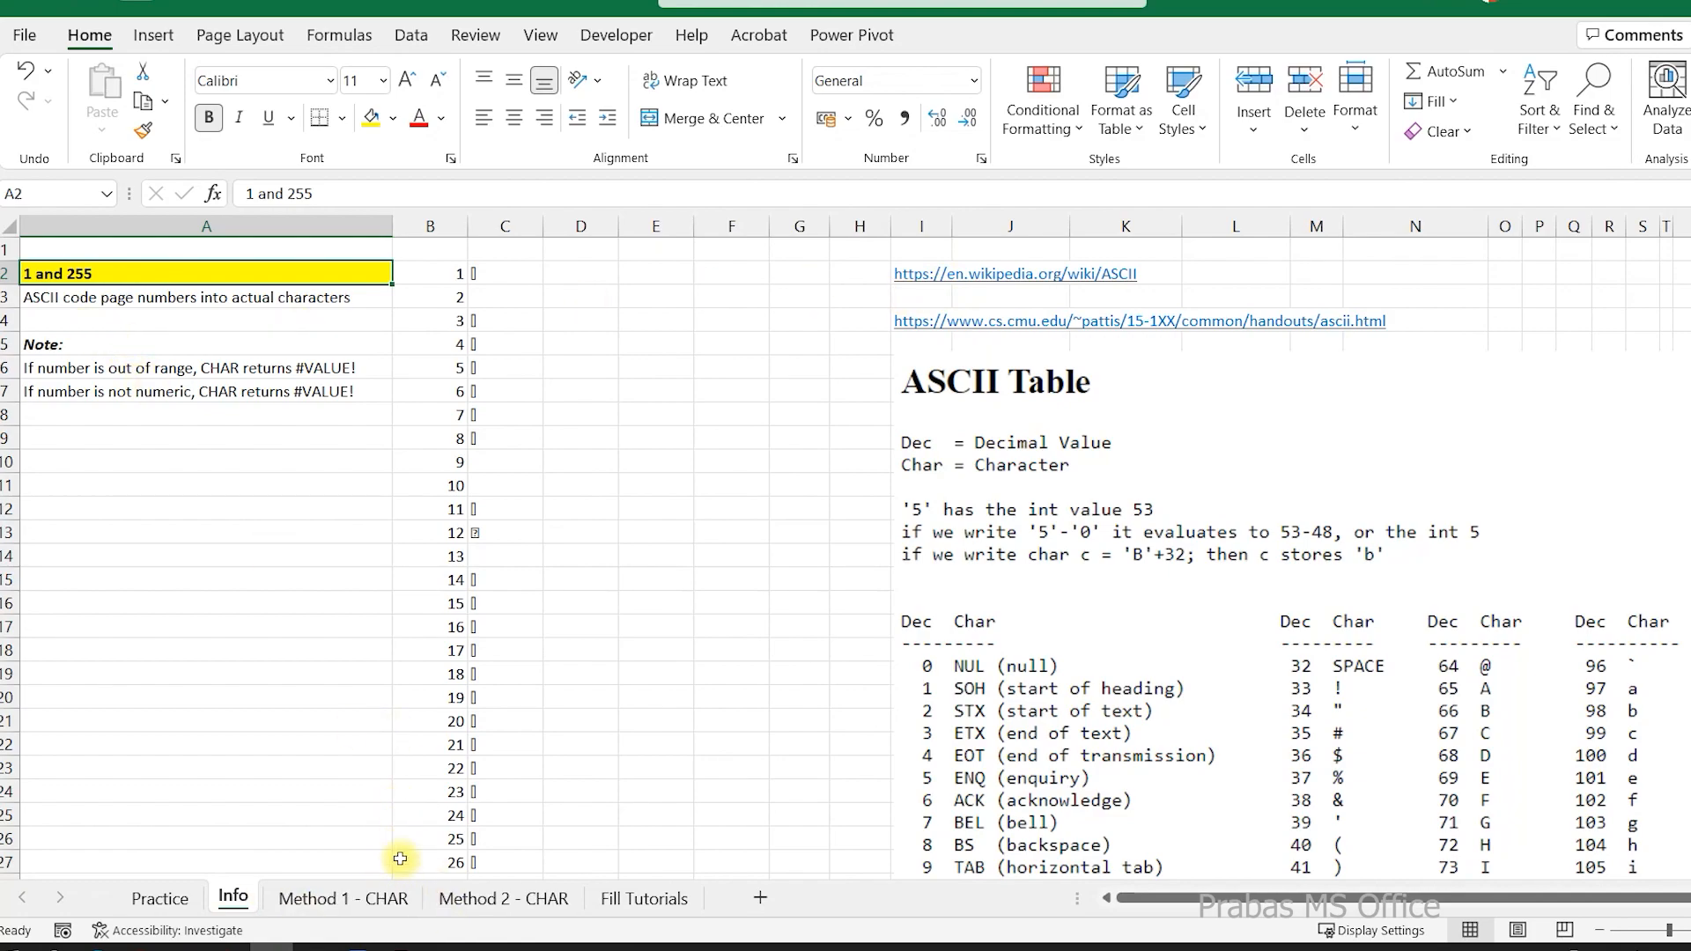
left_click(392, 898)
left_click(450, 899)
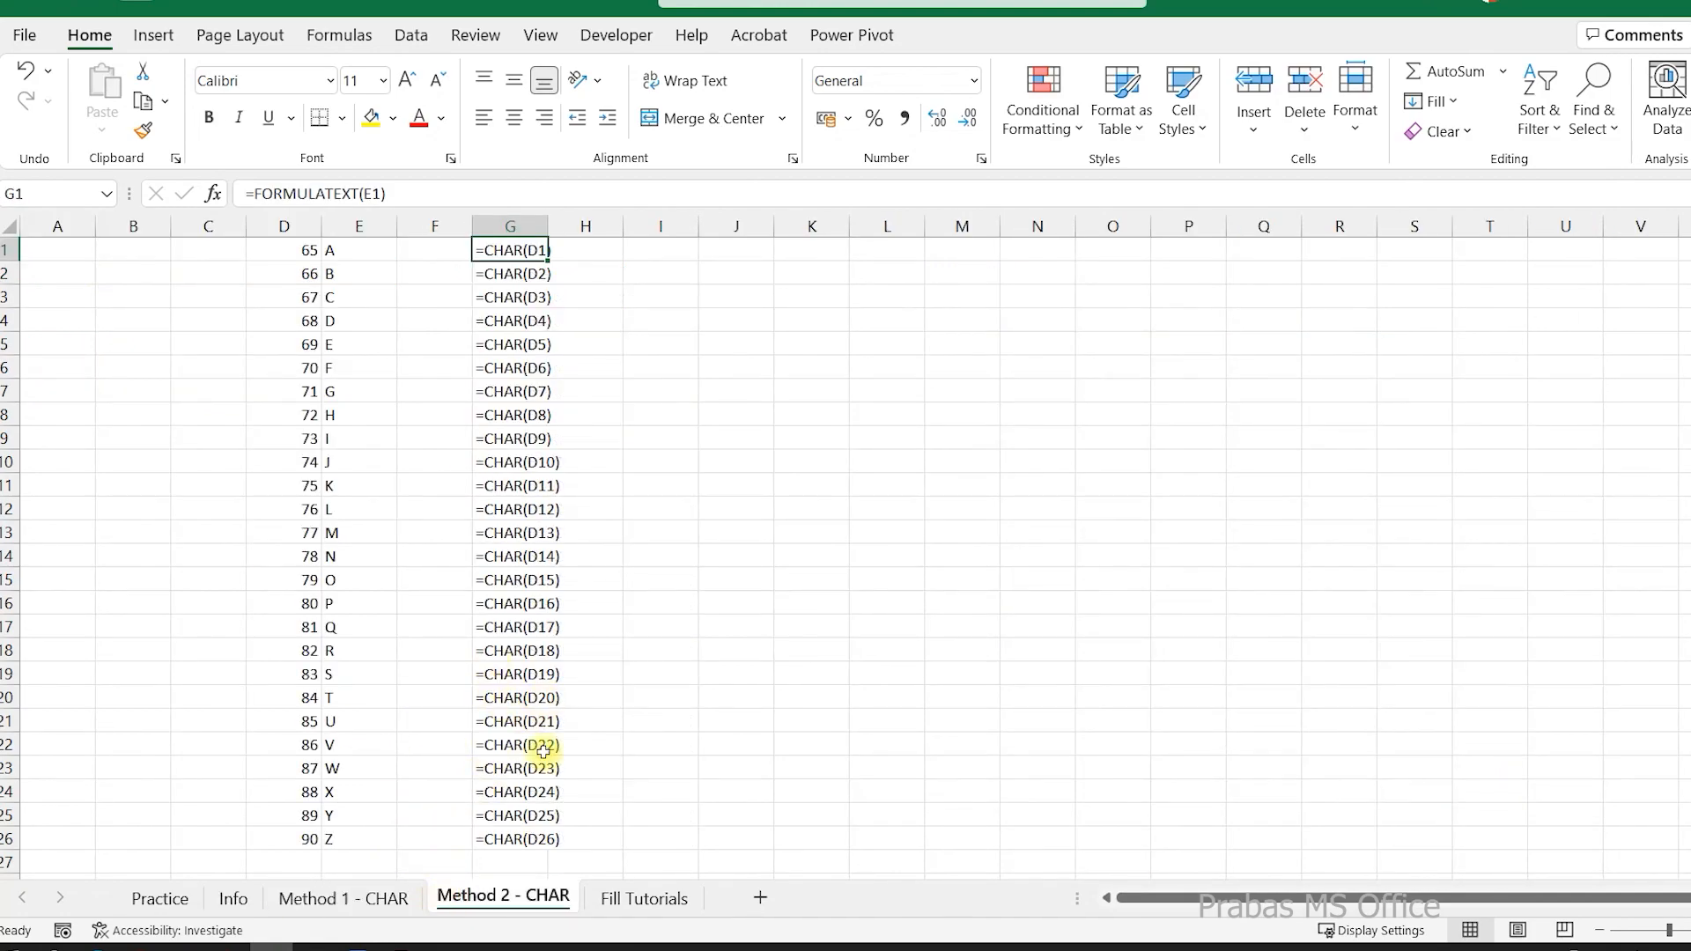
left_click(636, 902)
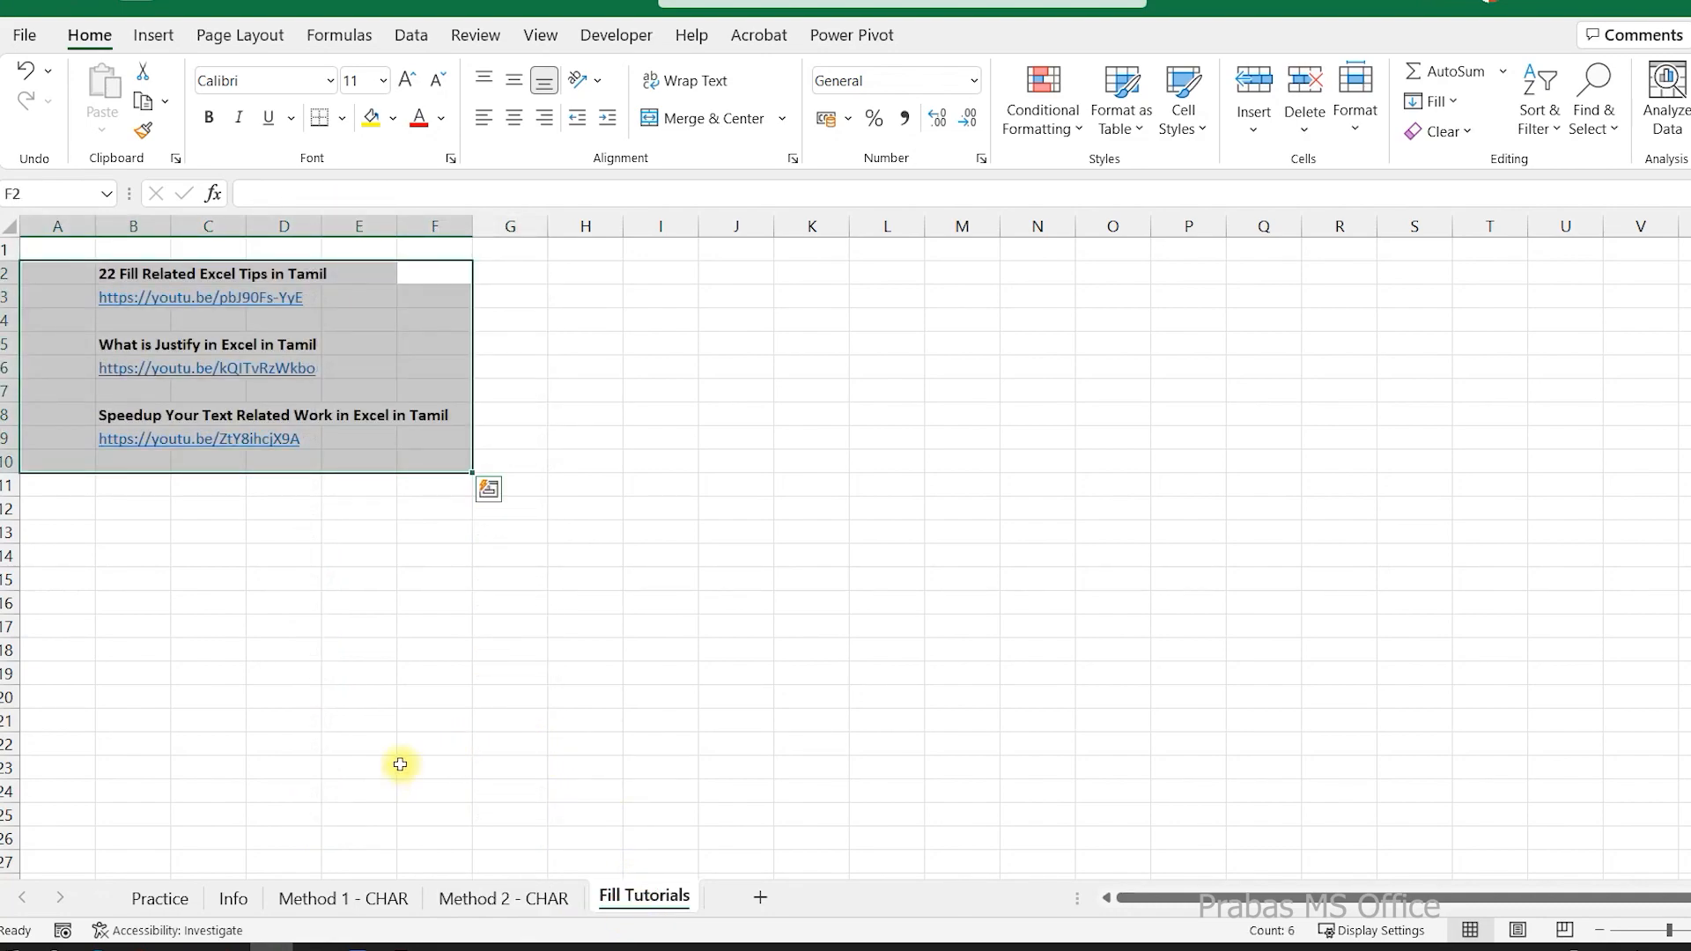
Examine the number and weekday series in E2:G7 on the Practice sheet, consult the Fill Tutorials links, and return to the Practice sheet.
left_click(160, 898)
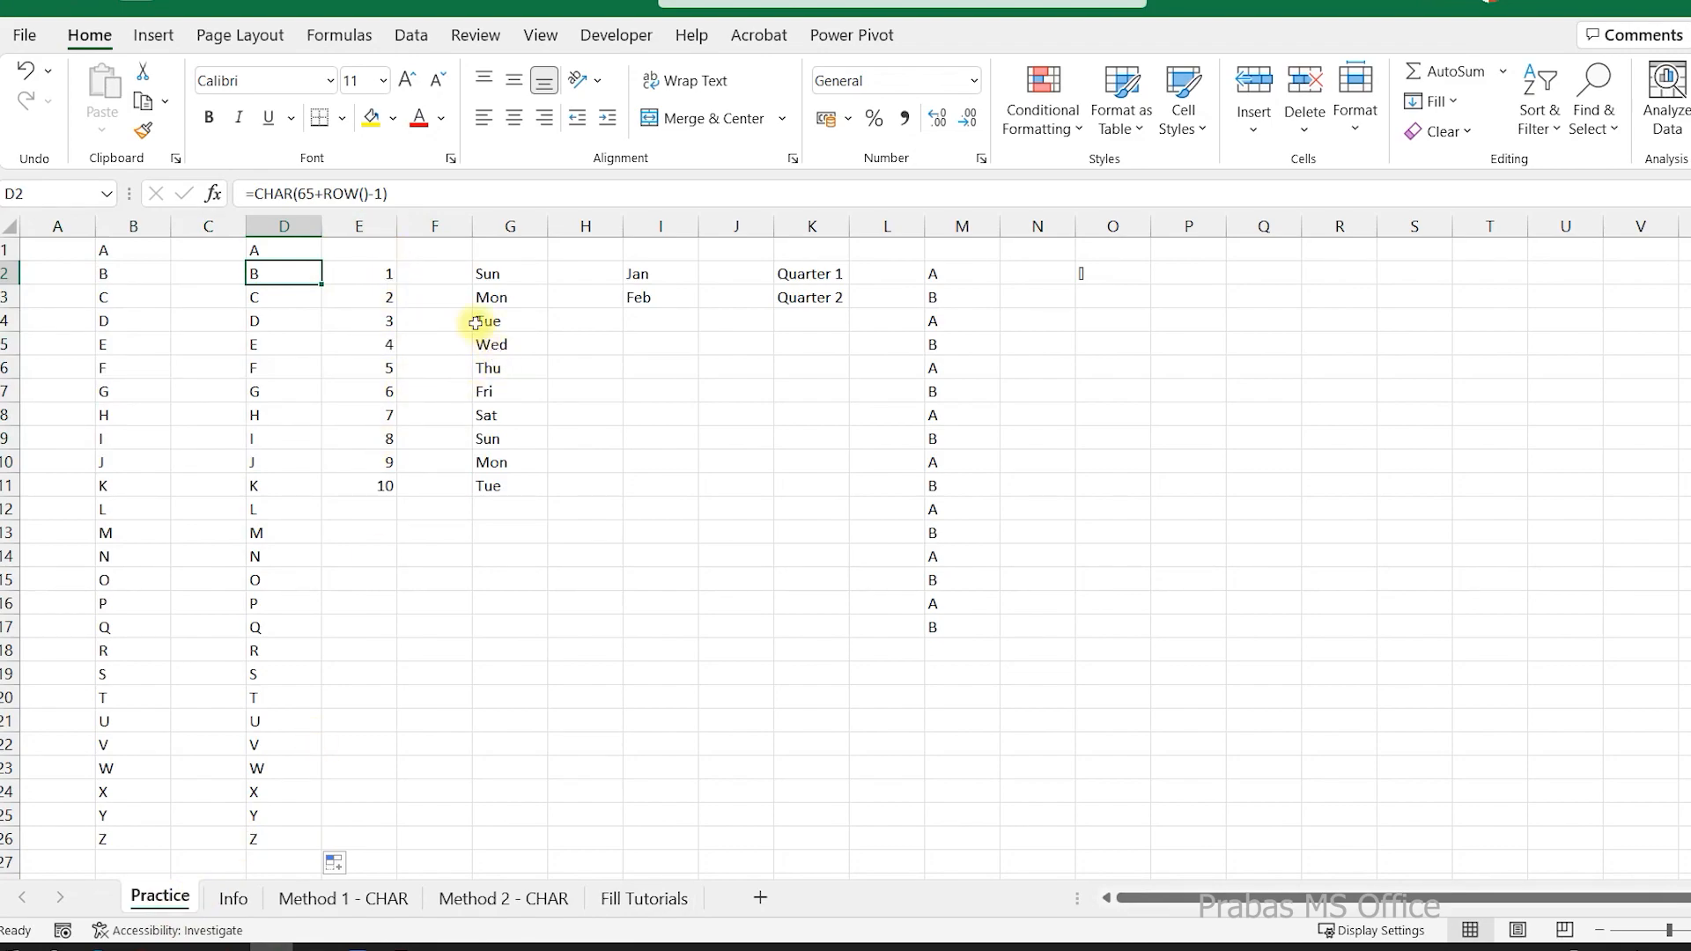
left_click_drag(392, 277, 501, 393)
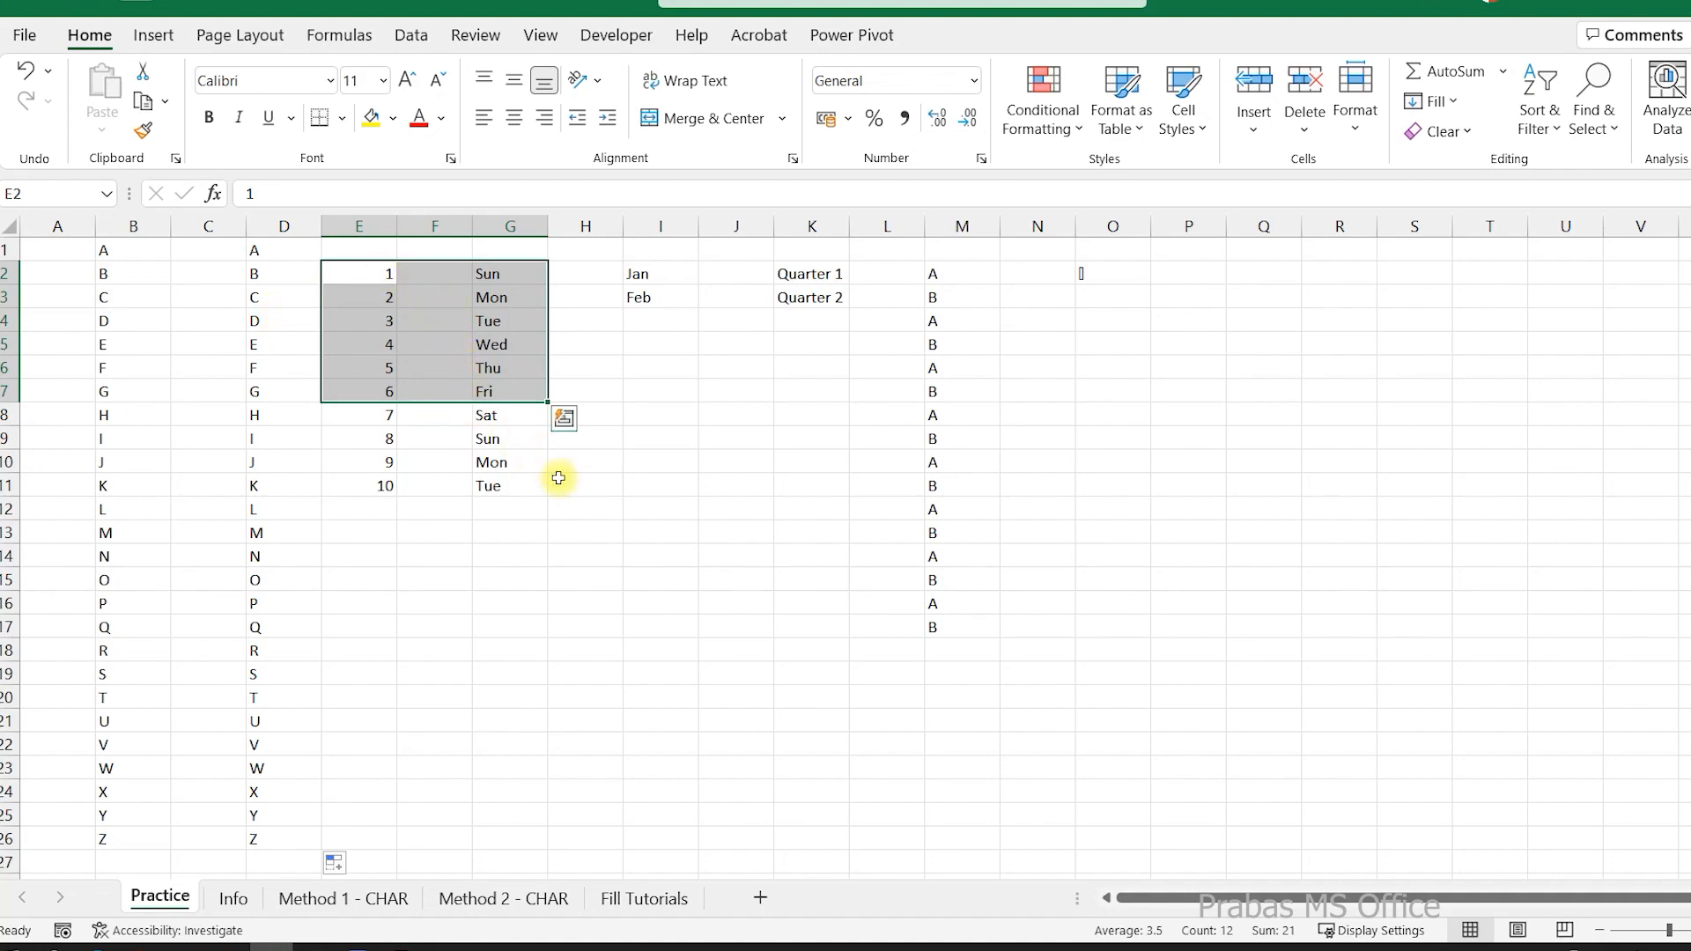
left_click(642, 896)
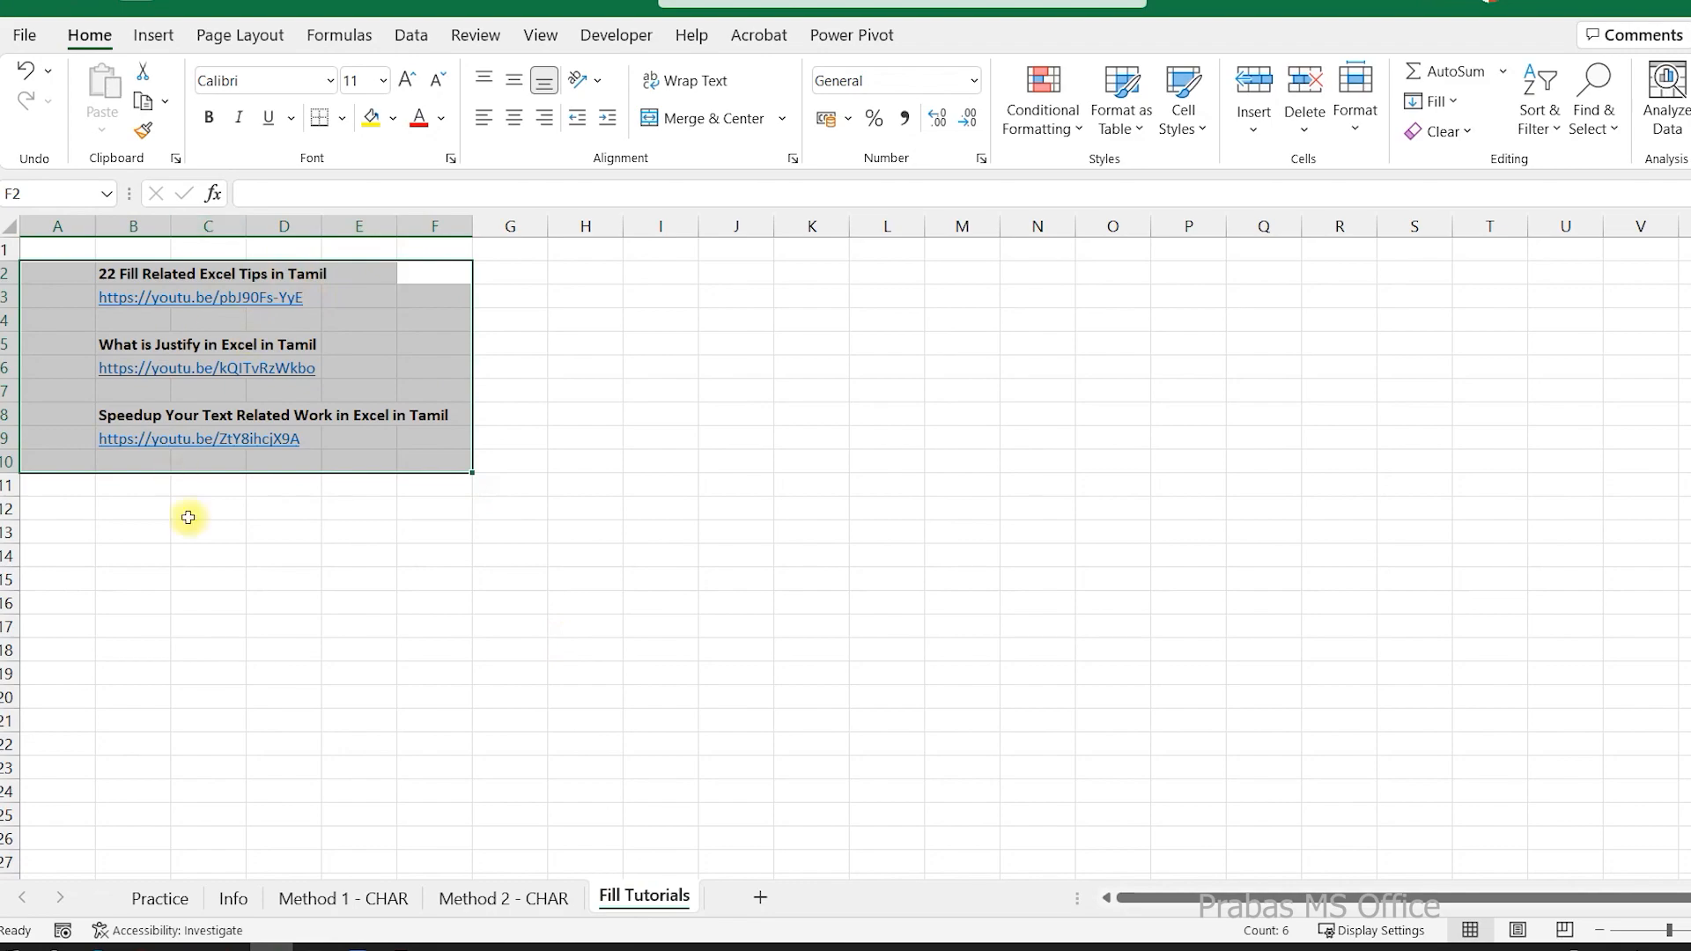
left_click(176, 900)
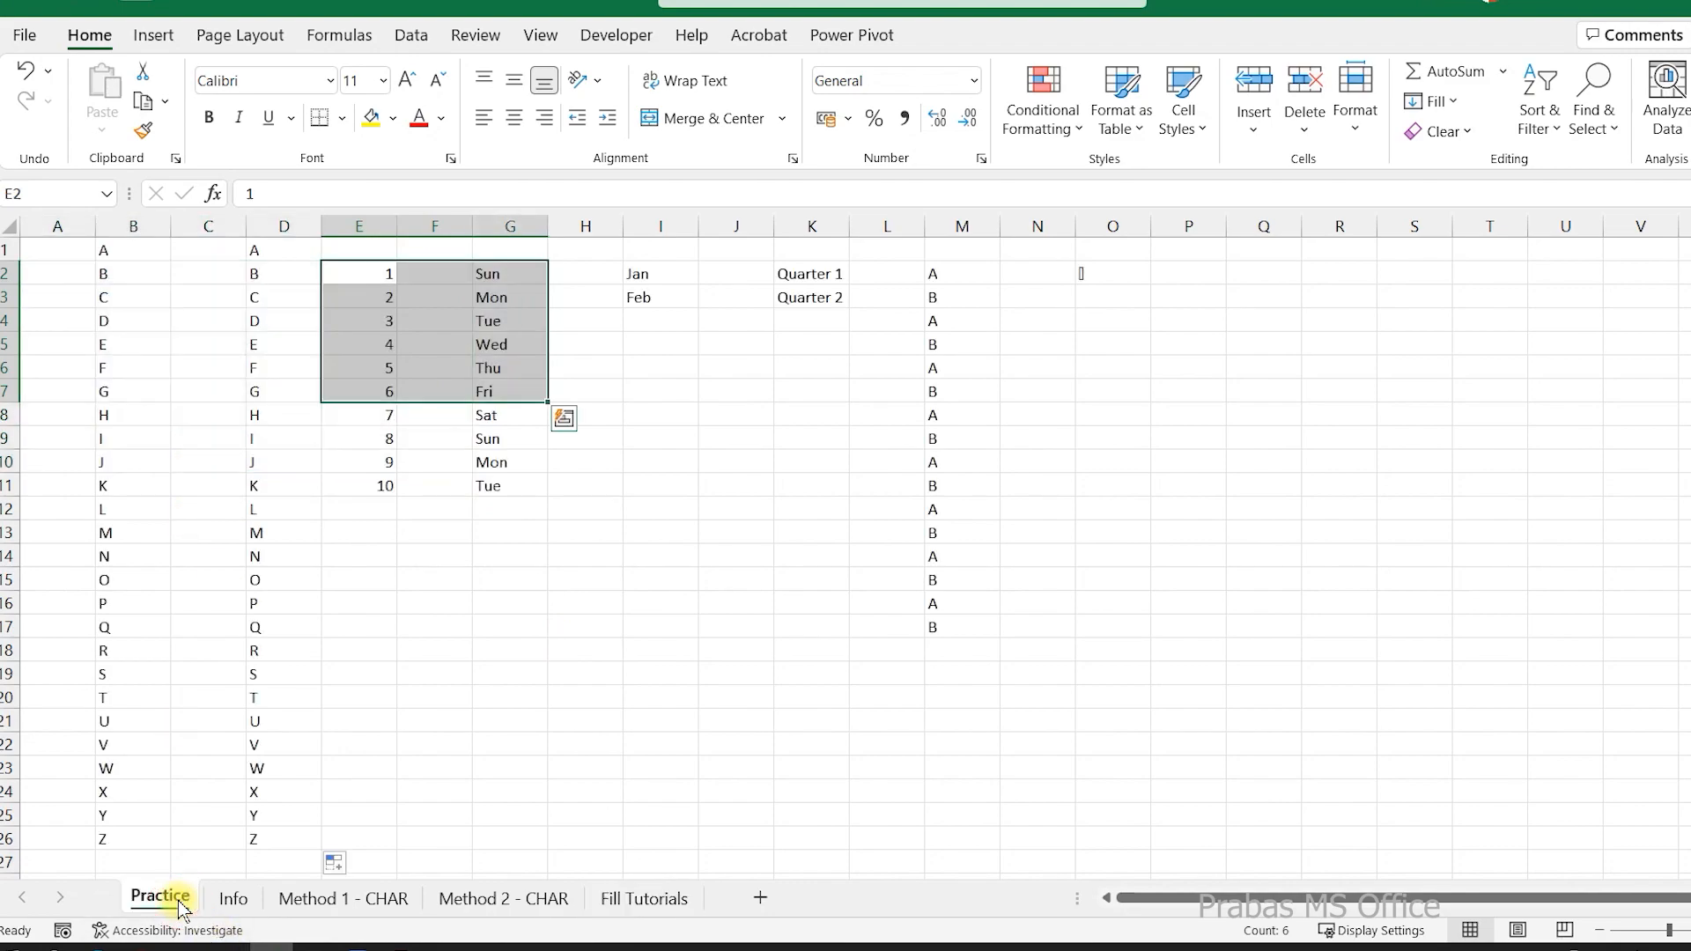
left_click(399, 533)
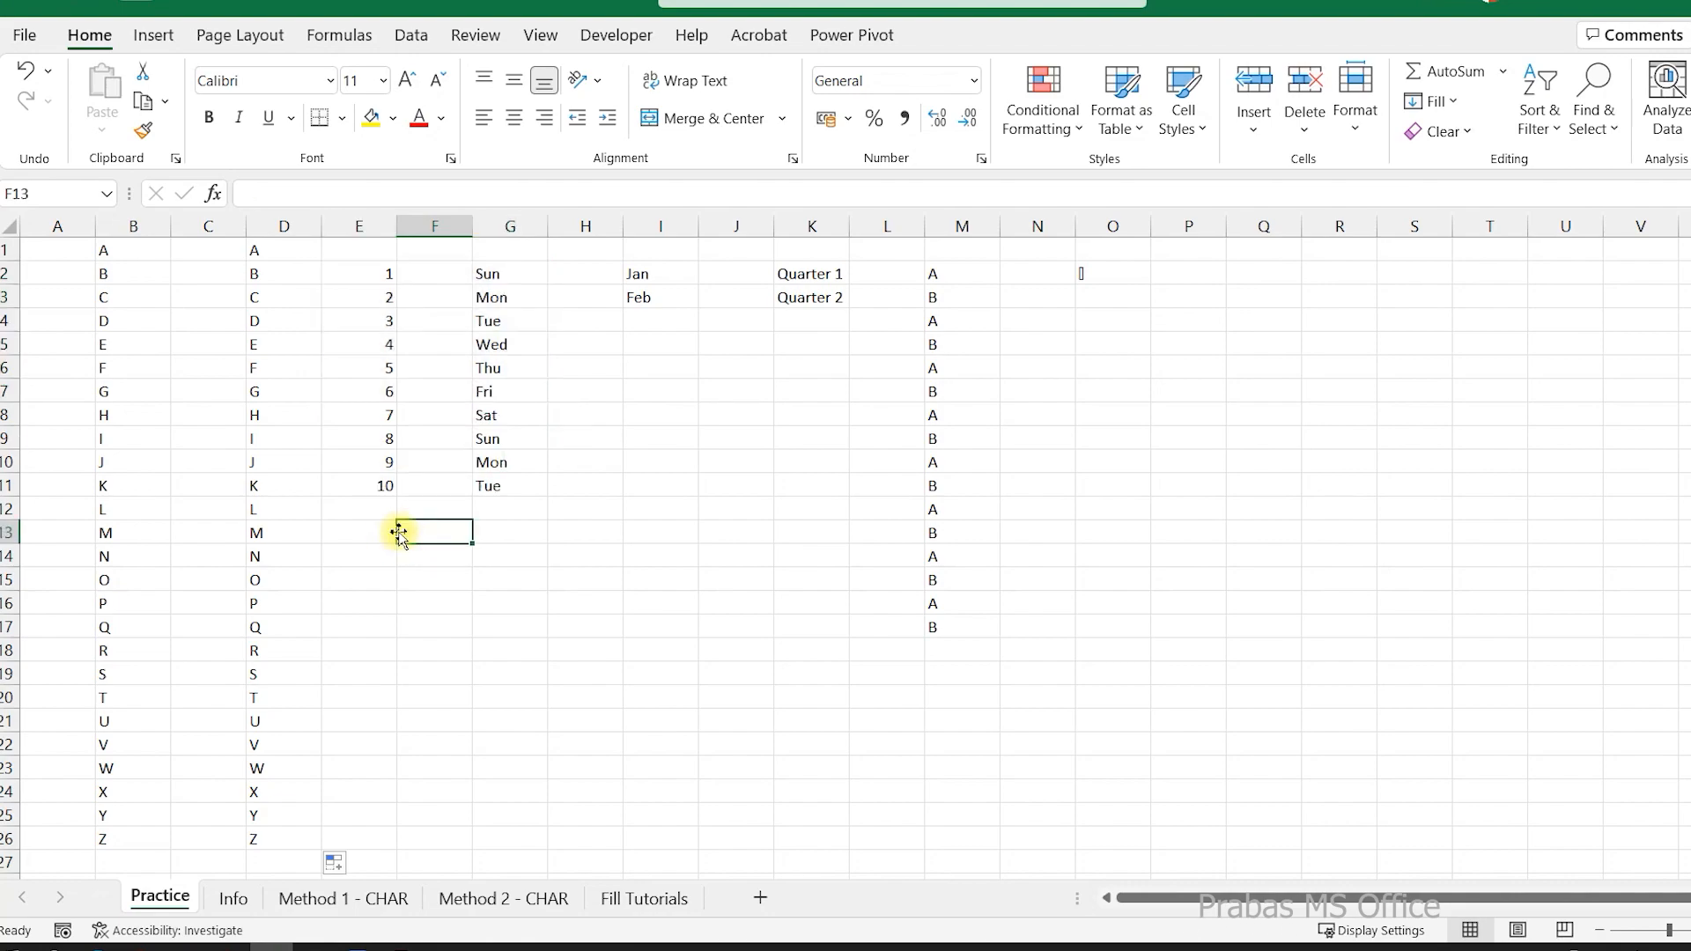